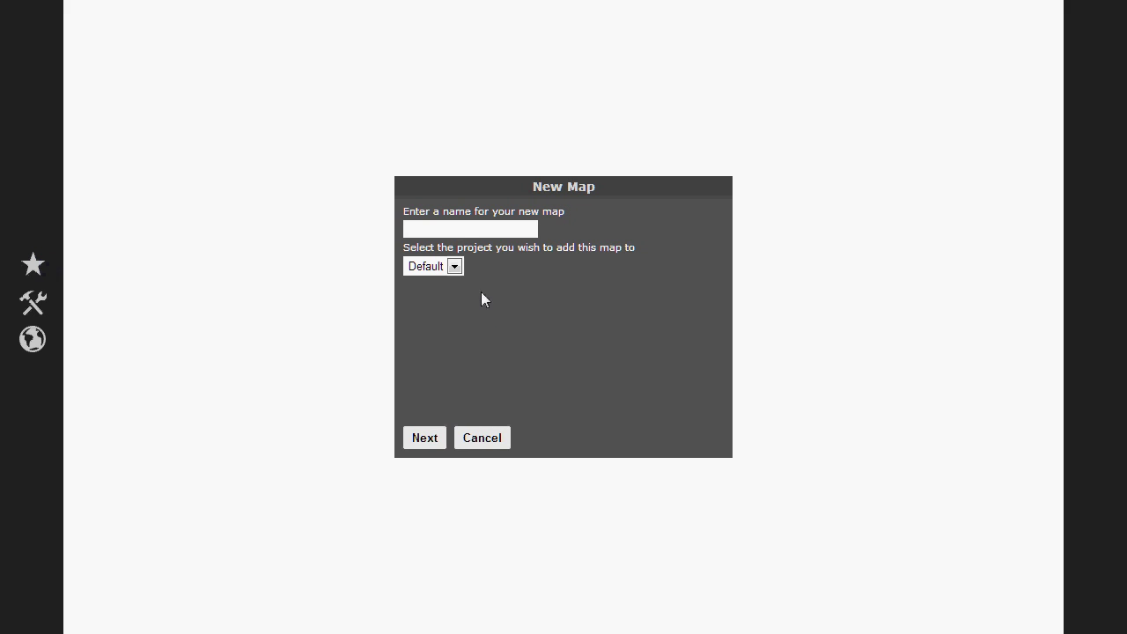
Name the map 'New Map' and keep Default as its project.
click(457, 226)
text(New Map)
click(446, 272)
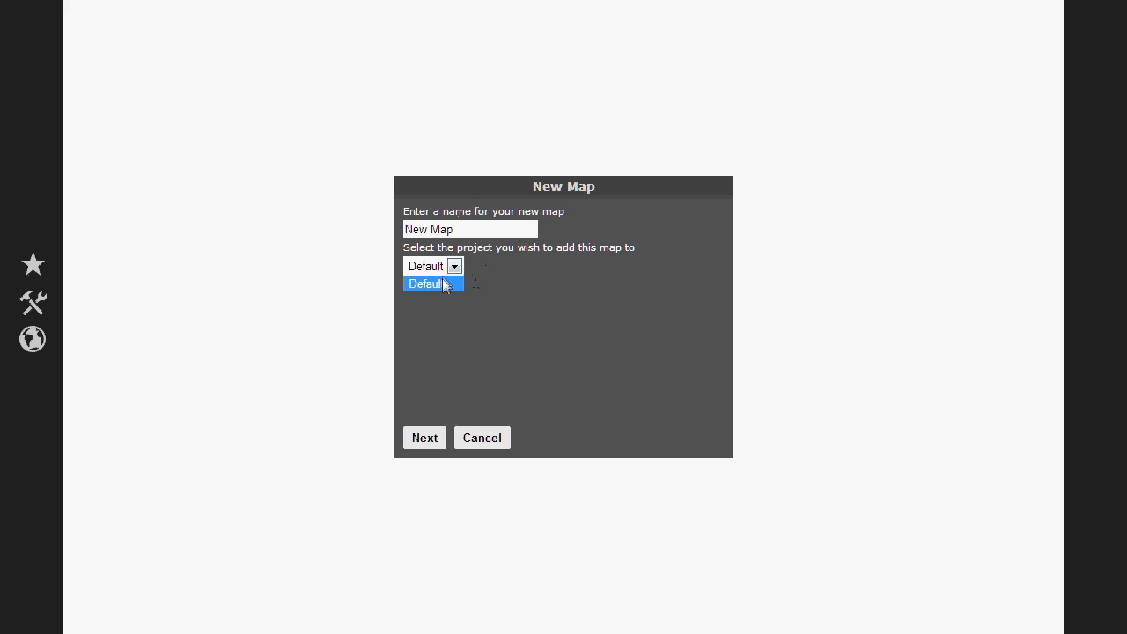
click(446, 284)
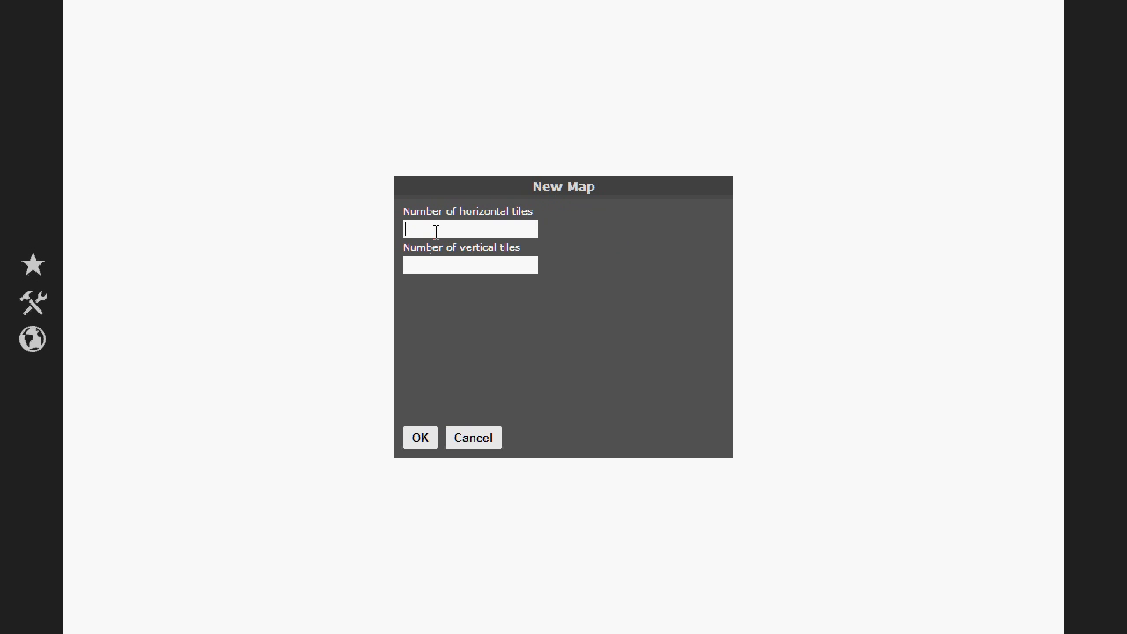
Set the map size to 32 horizontal by 64 vertical tiles and create it.
text(32)
click(447, 264)
text(54)
key(BackSpace)
key(BackSpace)
text(64)
click(421, 438)
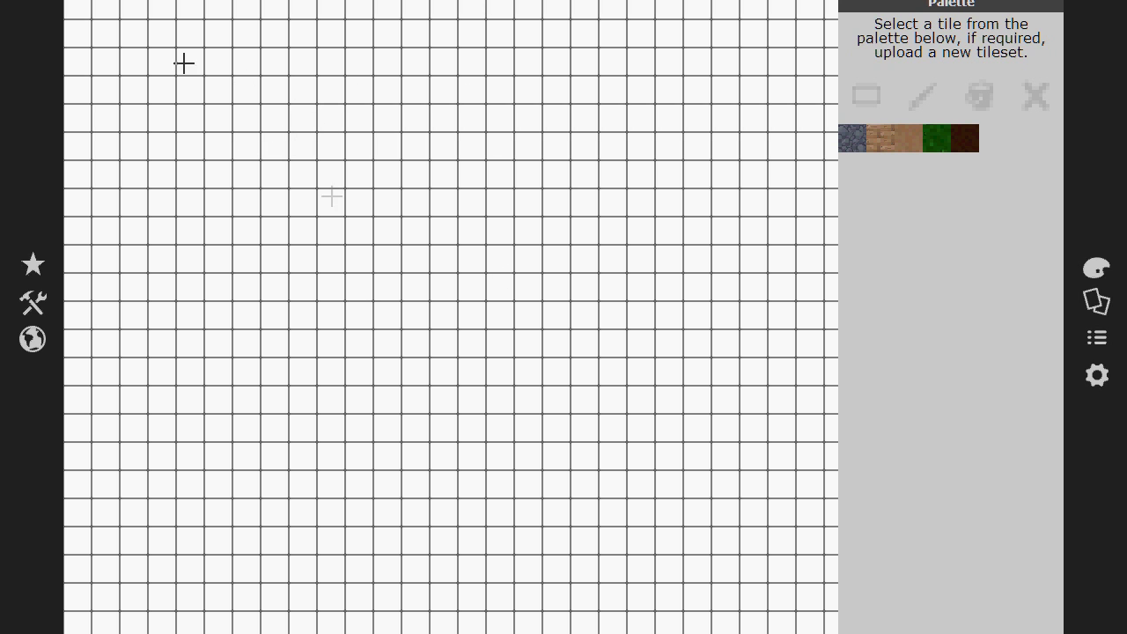
Paint two ring outlines with wooden tiles.
click(325, 144)
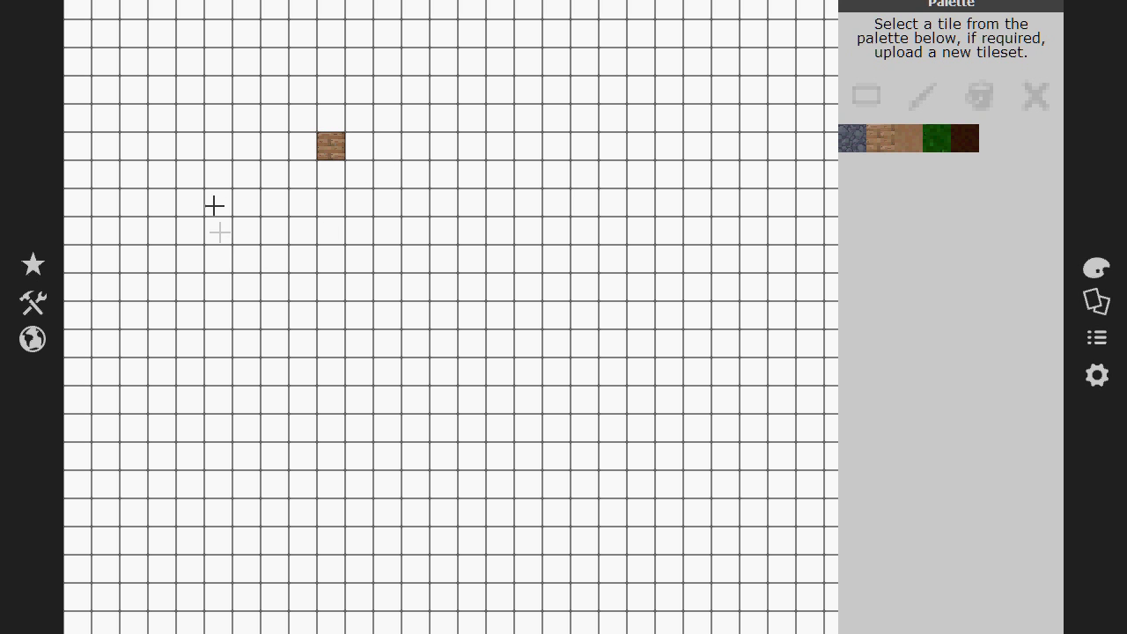
mouse_move(247, 174)
mouse_down()
mouse_move(270, 114)
mouse_move(520, 155)
mouse_move(426, 410)
mouse_move(240, 260)
mouse_move(247, 190)
mouse_up()
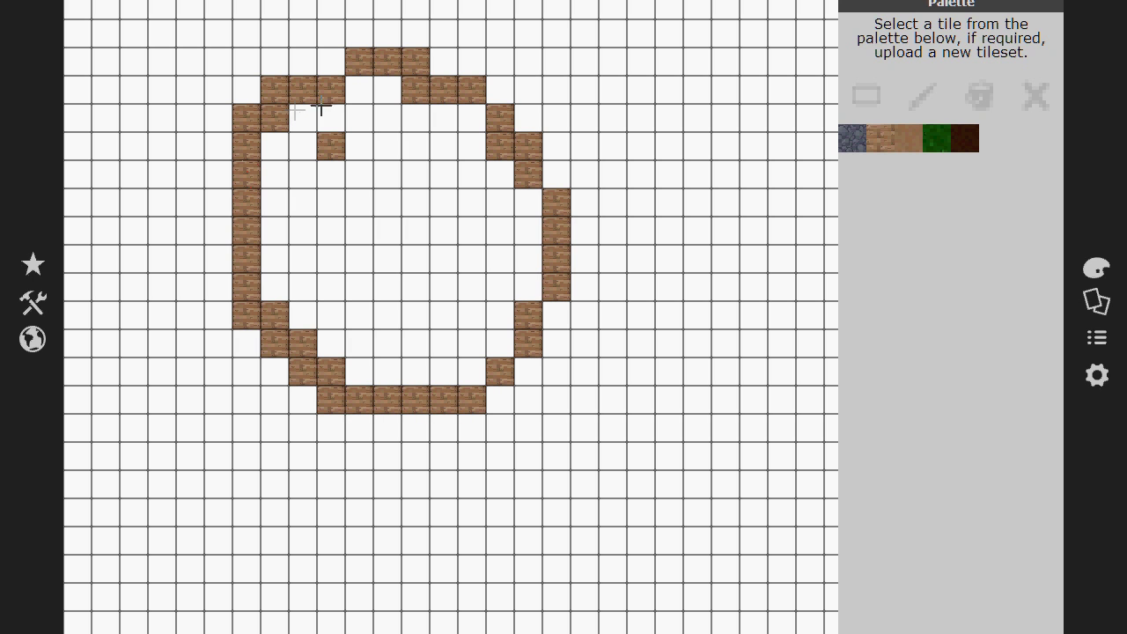
mouse_move(581, 171)
mouse_down()
mouse_move(655, 103)
mouse_move(746, 155)
mouse_move(723, 252)
mouse_move(550, 257)
mouse_move(679, 326)
mouse_move(522, 533)
mouse_move(297, 443)
mouse_move(274, 400)
mouse_up()
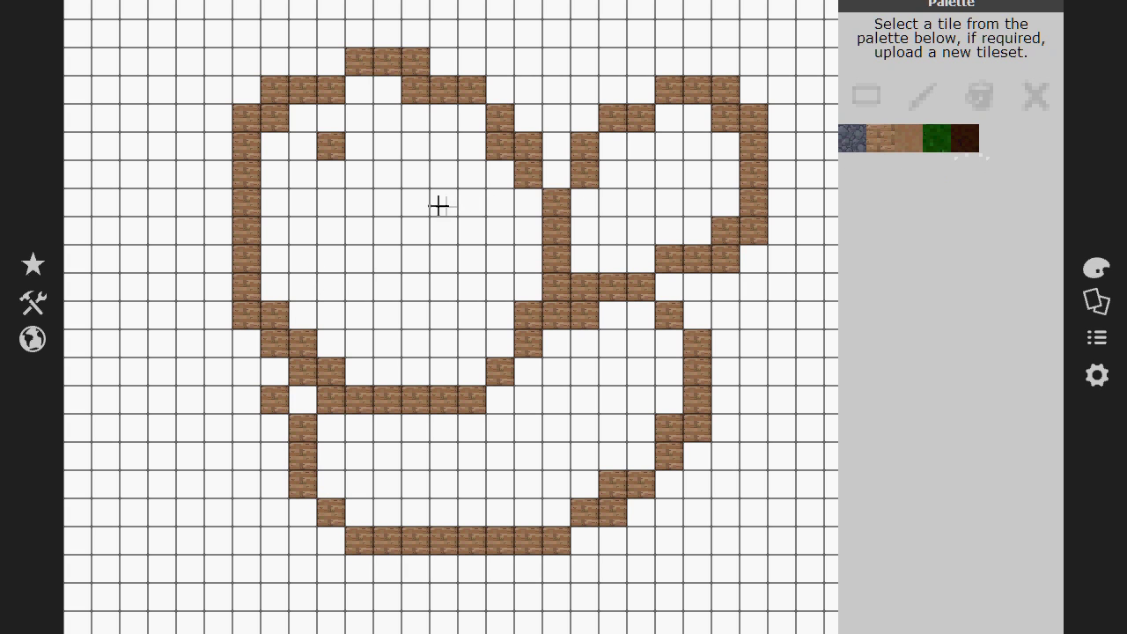
Paint dark-brown blocks inside the left ring and a green stem across the lower ring.
mouse_move(439, 205)
mouse_down()
mouse_move(420, 288)
mouse_move(411, 244)
mouse_move(320, 216)
mouse_move(330, 224)
mouse_move(282, 259)
mouse_move(277, 217)
mouse_move(373, 197)
mouse_move(364, 126)
mouse_up()
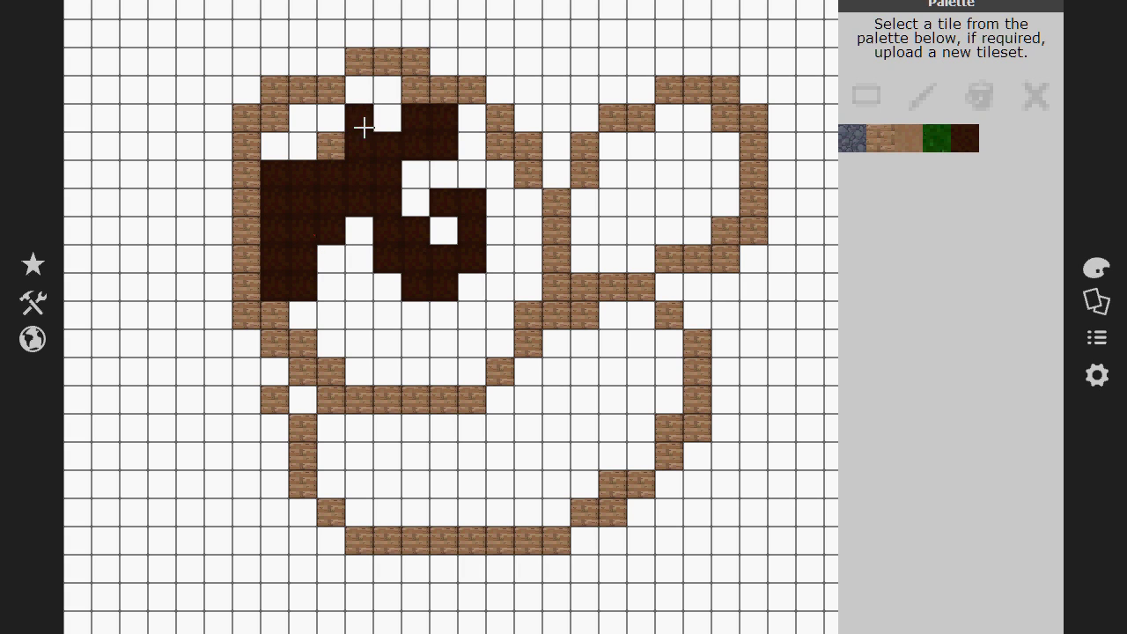
click(941, 141)
mouse_move(641, 343)
mouse_down()
mouse_move(440, 428)
mouse_move(360, 415)
mouse_up()
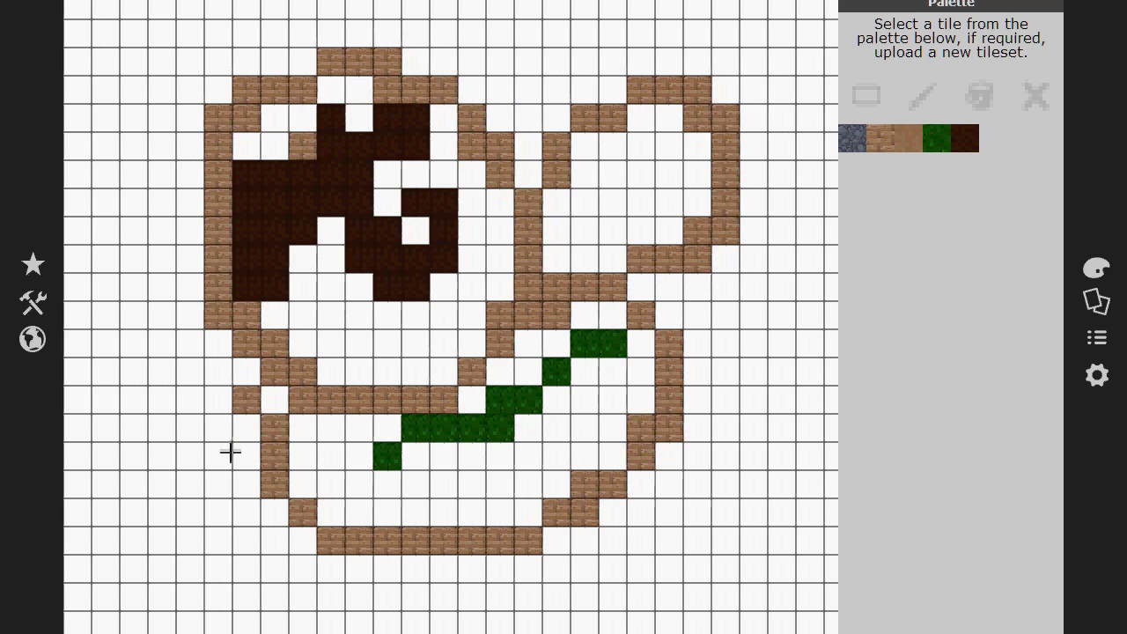
Paint a stone-tile ring on the right and a stone path around the upper-right loop.
key(Right)
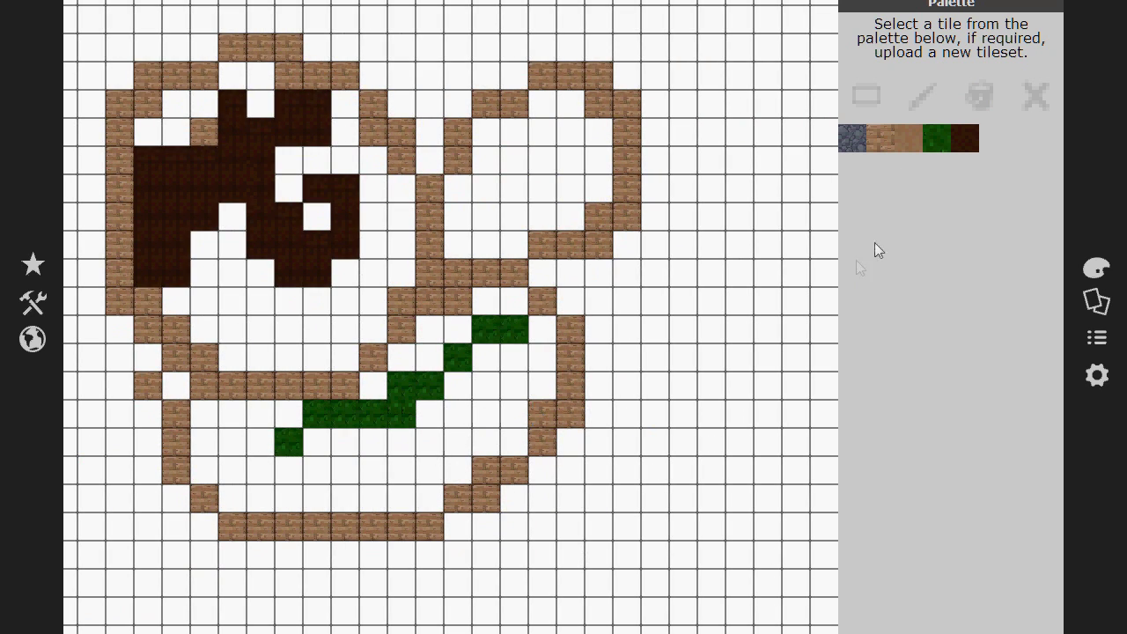
key(Down)
click(853, 139)
mouse_move(768, 191)
mouse_down()
mouse_move(767, 368)
mouse_move(695, 295)
mouse_move(704, 164)
mouse_move(584, 370)
mouse_move(544, 488)
mouse_move(375, 491)
mouse_move(460, 461)
mouse_move(325, 443)
mouse_move(368, 443)
mouse_up()
key(Down)
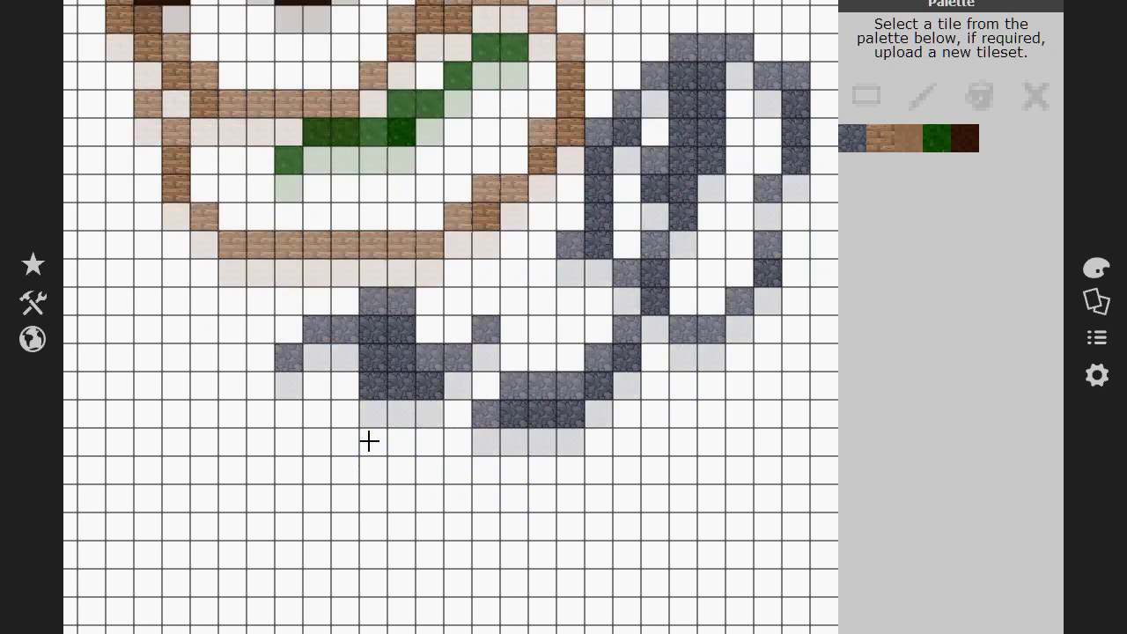
key(Up)
key(Up)
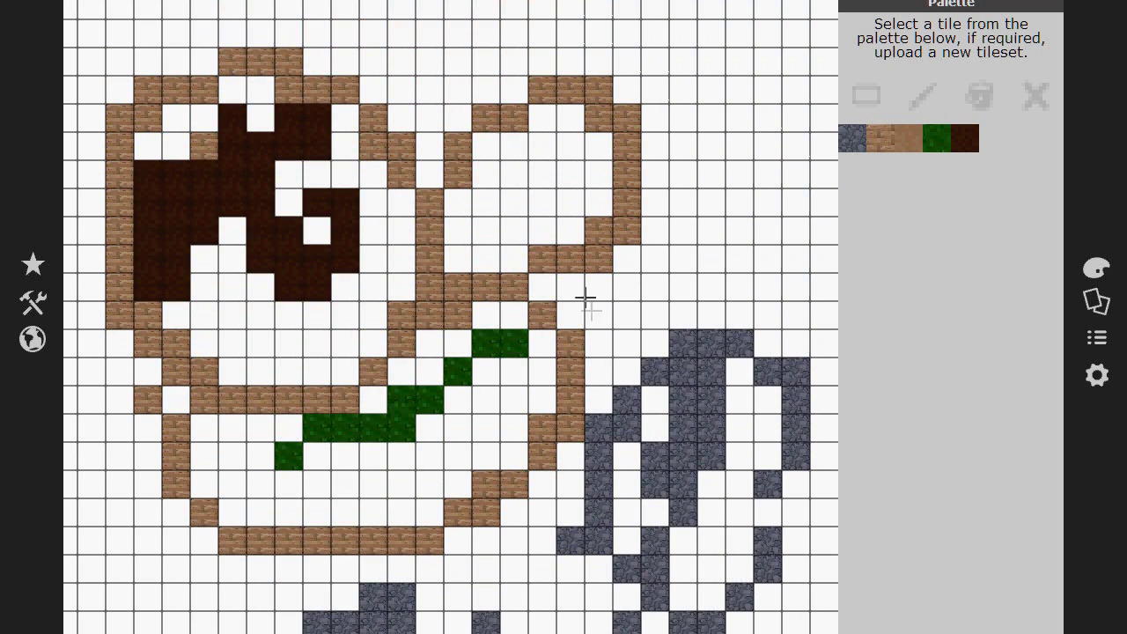
mouse_move(563, 206)
mouse_down()
mouse_move(450, 232)
mouse_move(468, 91)
mouse_move(657, 43)
mouse_move(697, 126)
mouse_move(712, 121)
mouse_up()
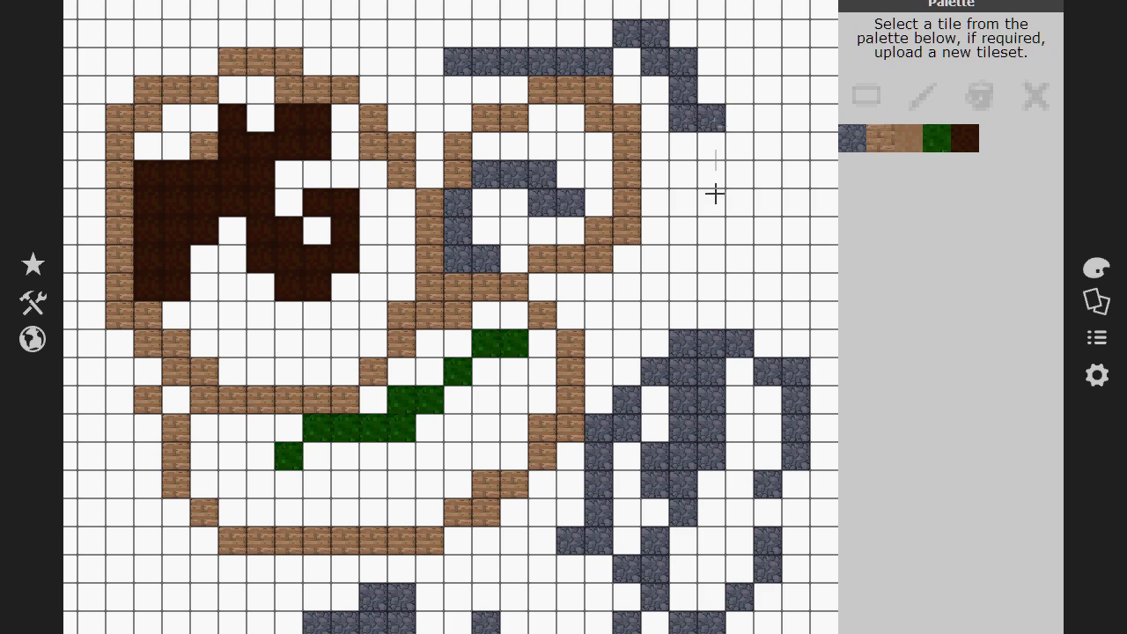
Flood-fill the white background with plank tiles and turn the dark-brown blocks green.
click(983, 98)
click(747, 201)
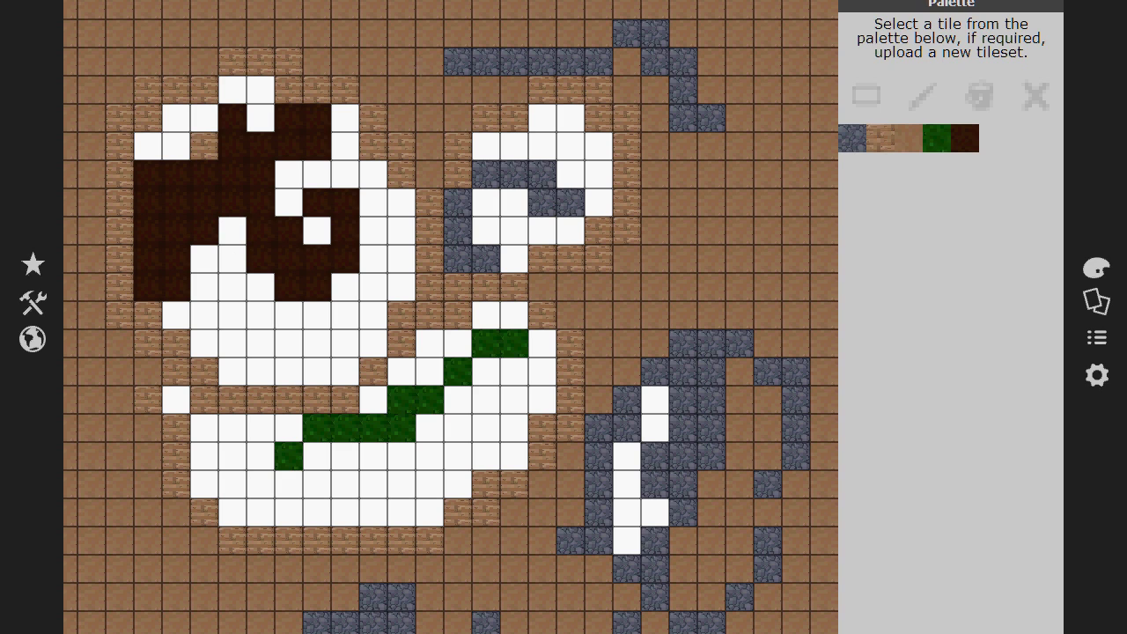
click(935, 141)
click(201, 184)
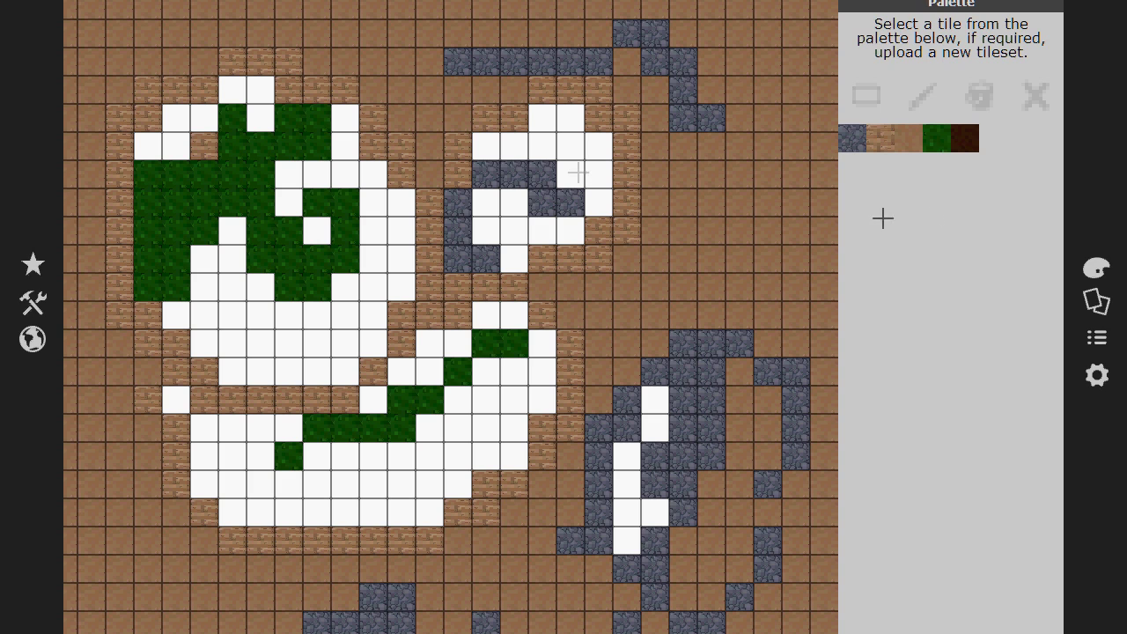
Flood-fill the pot's bottom with dark-brown tiles.
click(965, 139)
click(354, 486)
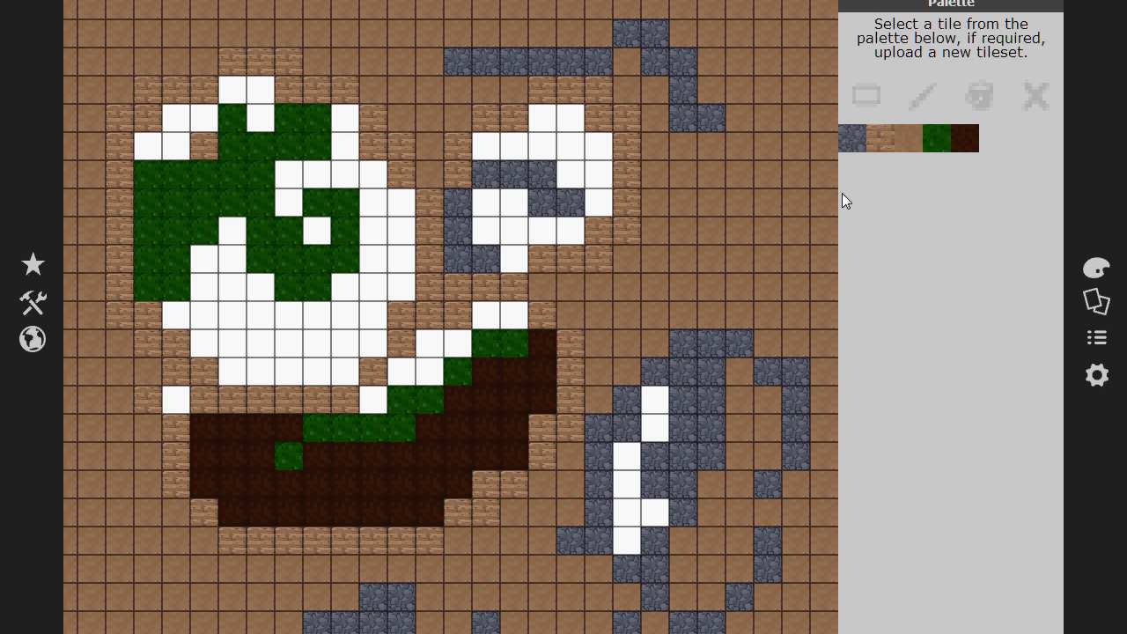
scroll(828, 203, down, 6)
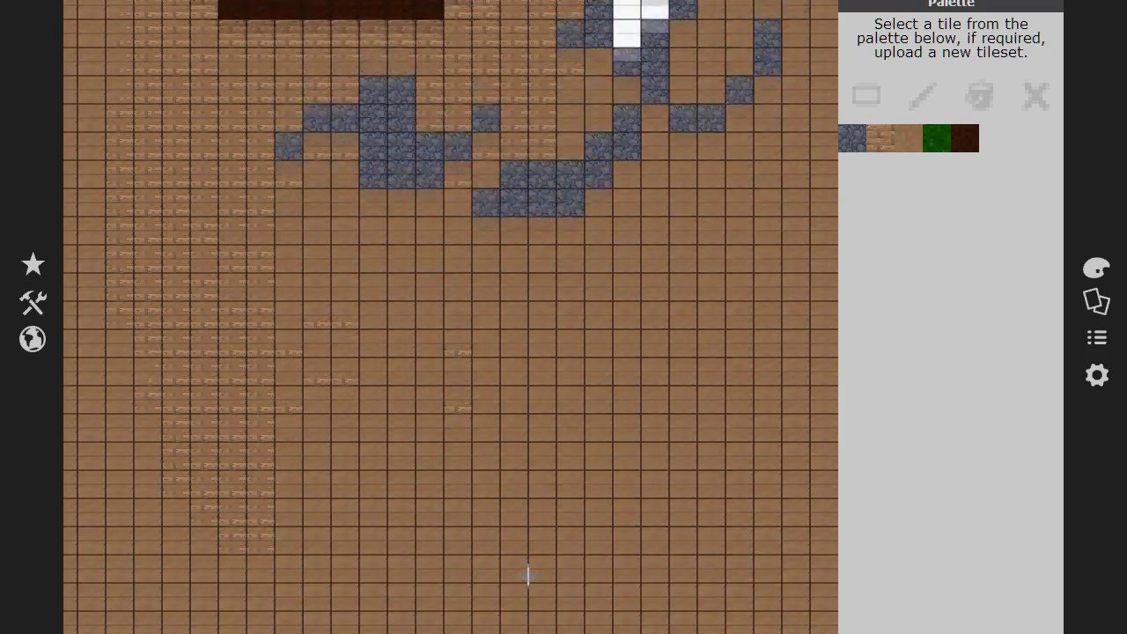
scroll(513, 536, up, 6)
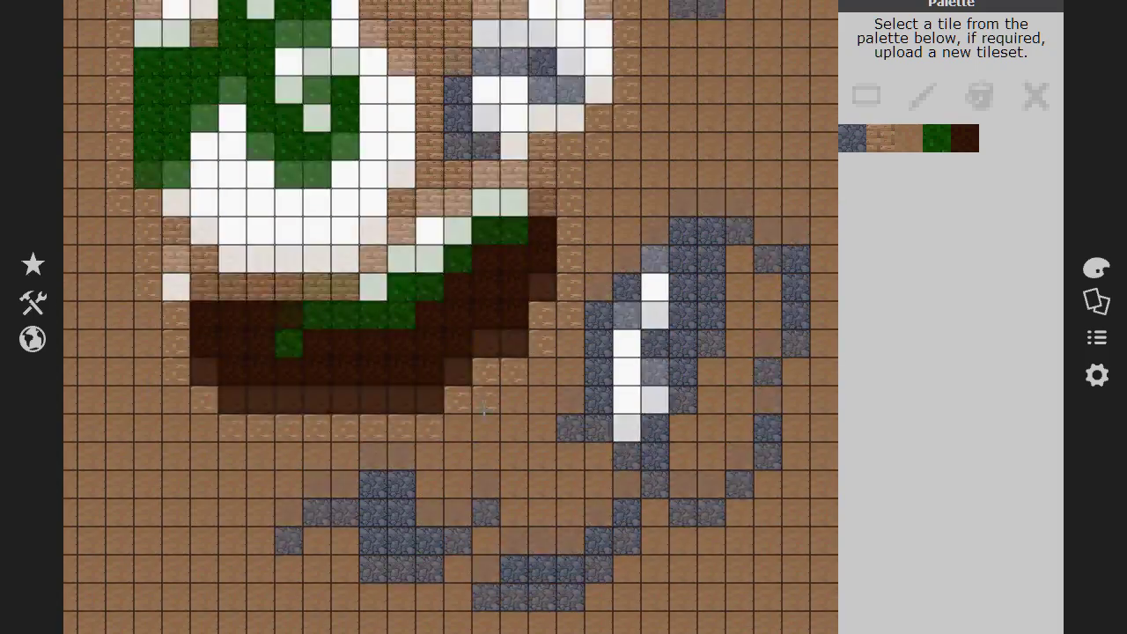
scroll(487, 388, up, 2)
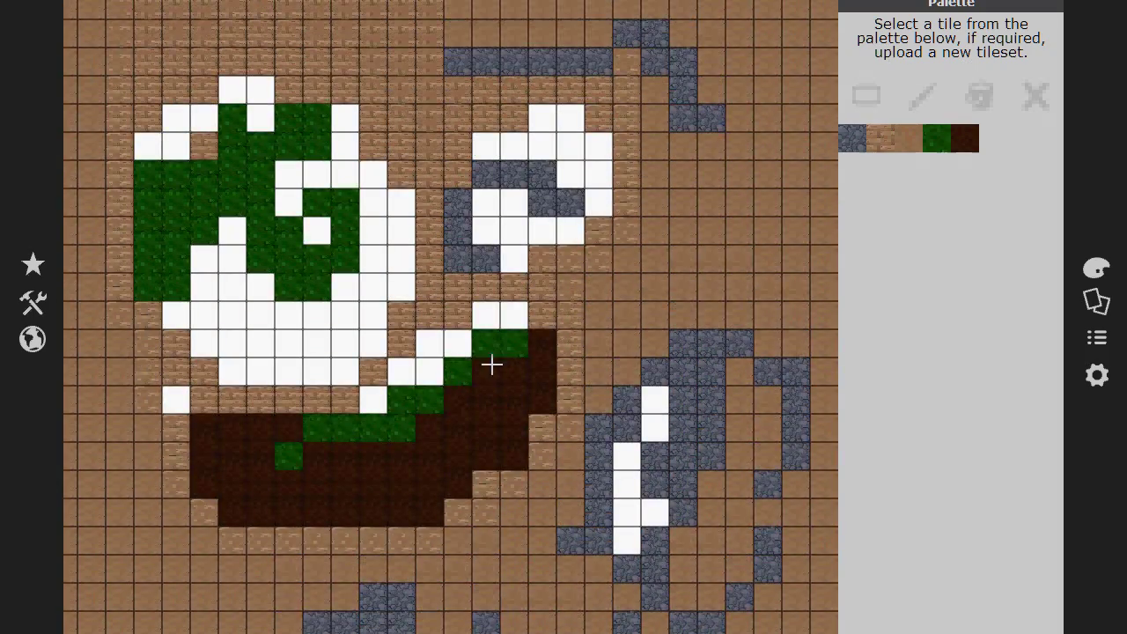
Erase the top stone path, then copy the pot drawing as a stamp and place it lower down.
click(1036, 95)
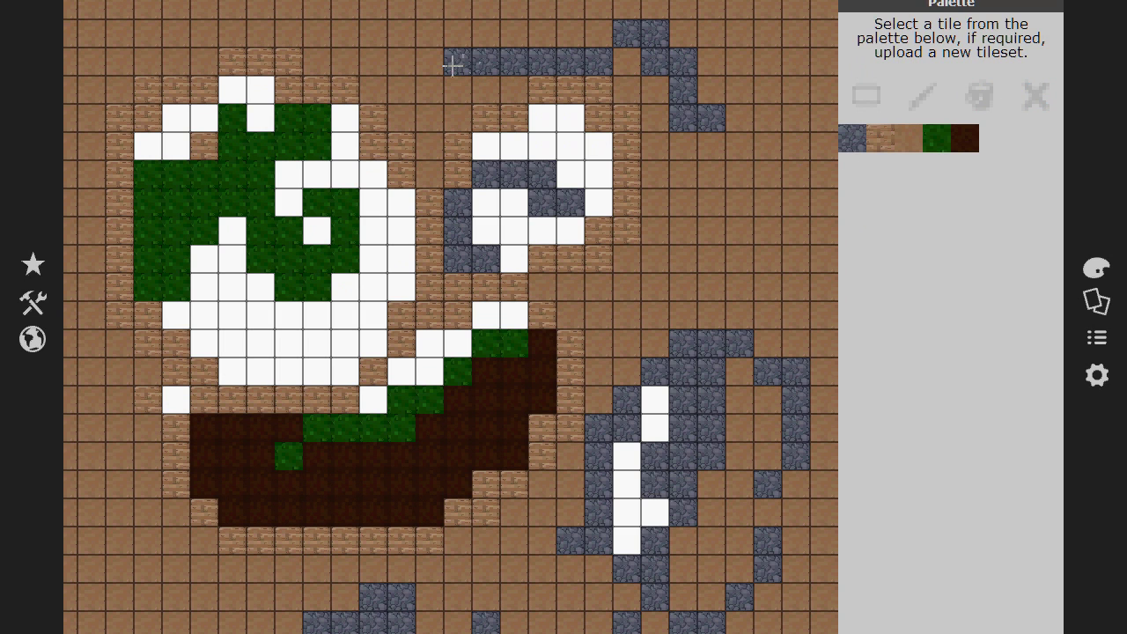
mouse_move(452, 64)
mouse_down()
mouse_move(595, 68)
mouse_move(630, 37)
mouse_move(664, 70)
mouse_move(675, 105)
mouse_move(704, 117)
mouse_up()
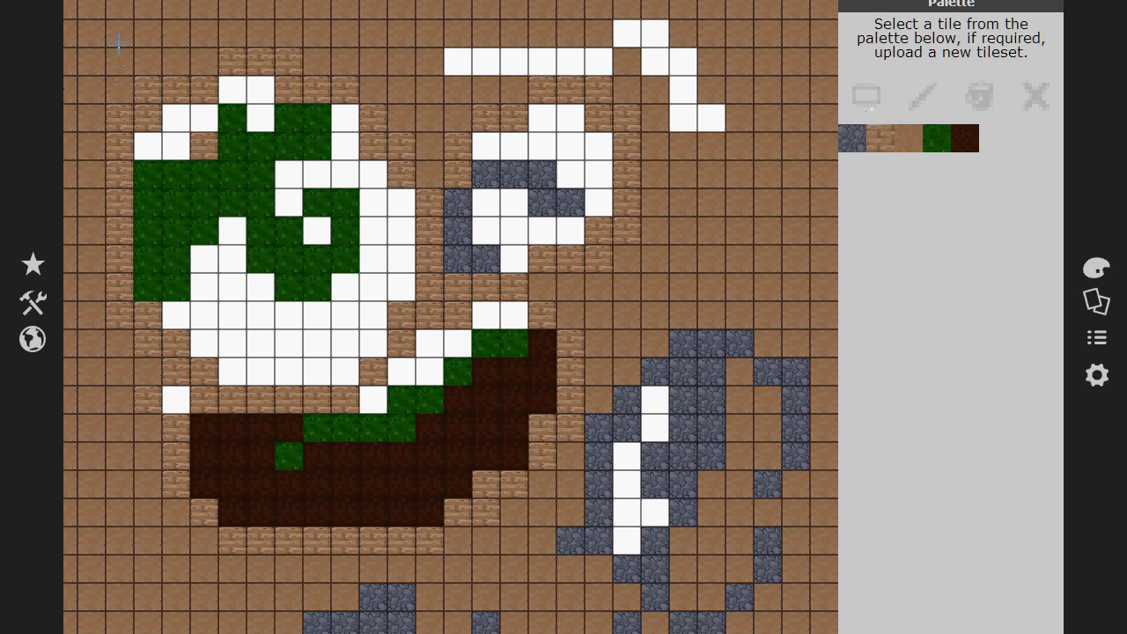
drag(99, 46, 454, 406)
scroll(516, 352, down, 3)
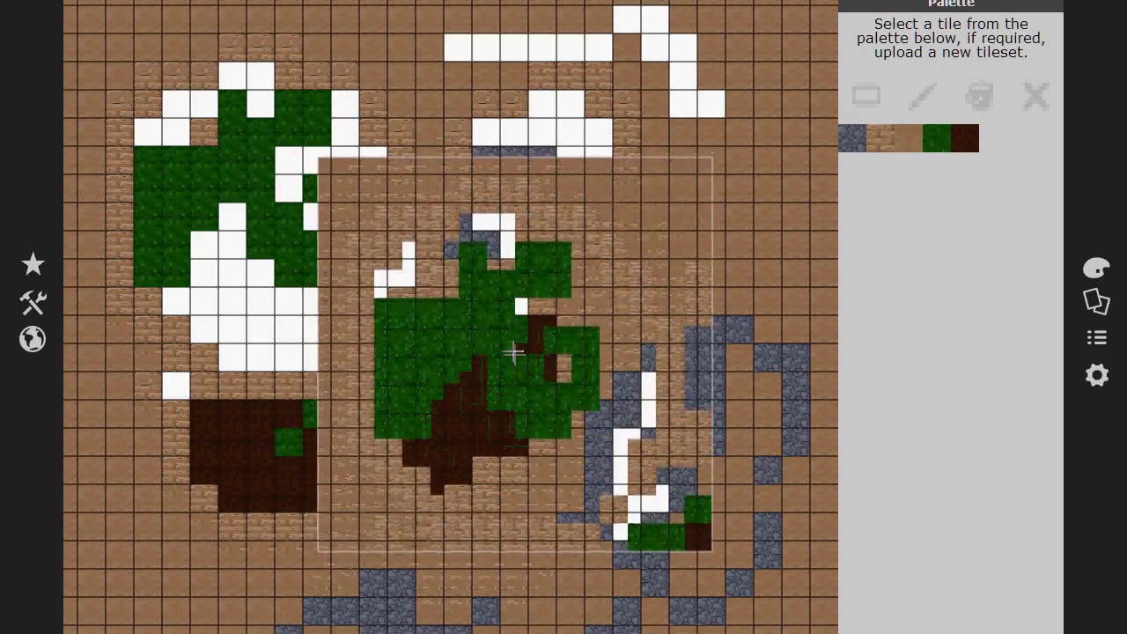
scroll(439, 409, down, 5)
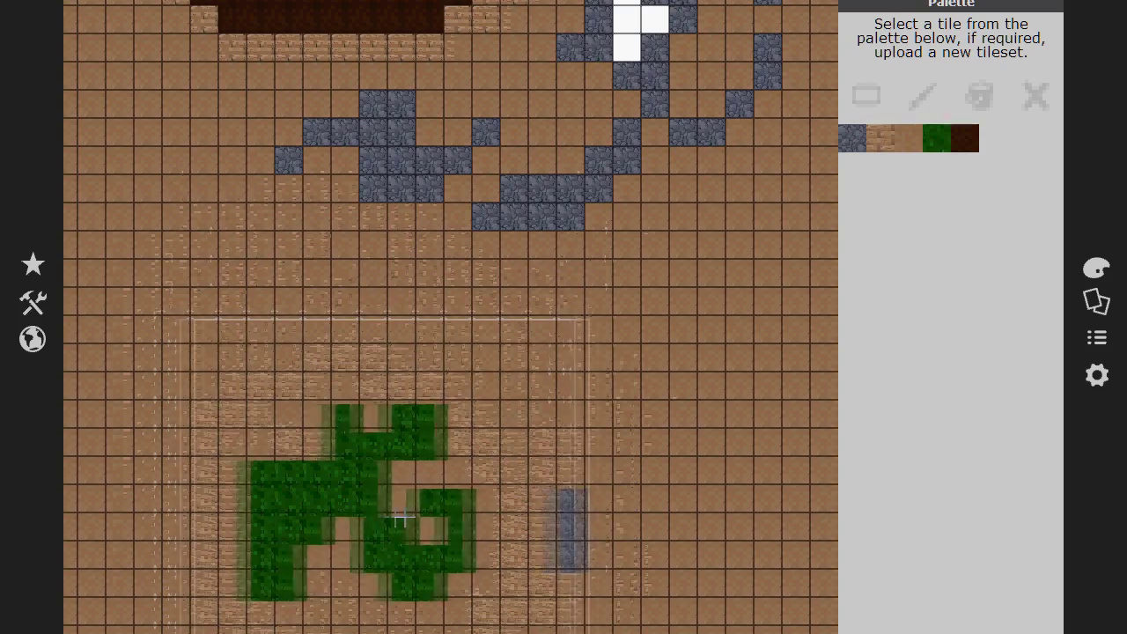
scroll(388, 467, left, 3)
scroll(352, 463, down, 1)
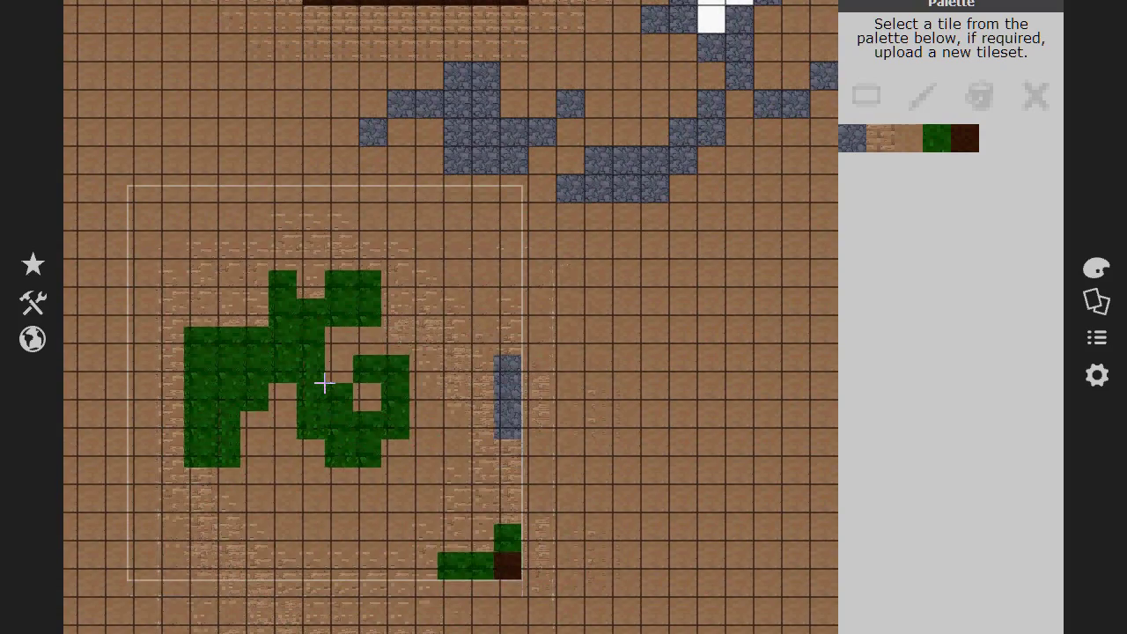
click(325, 383)
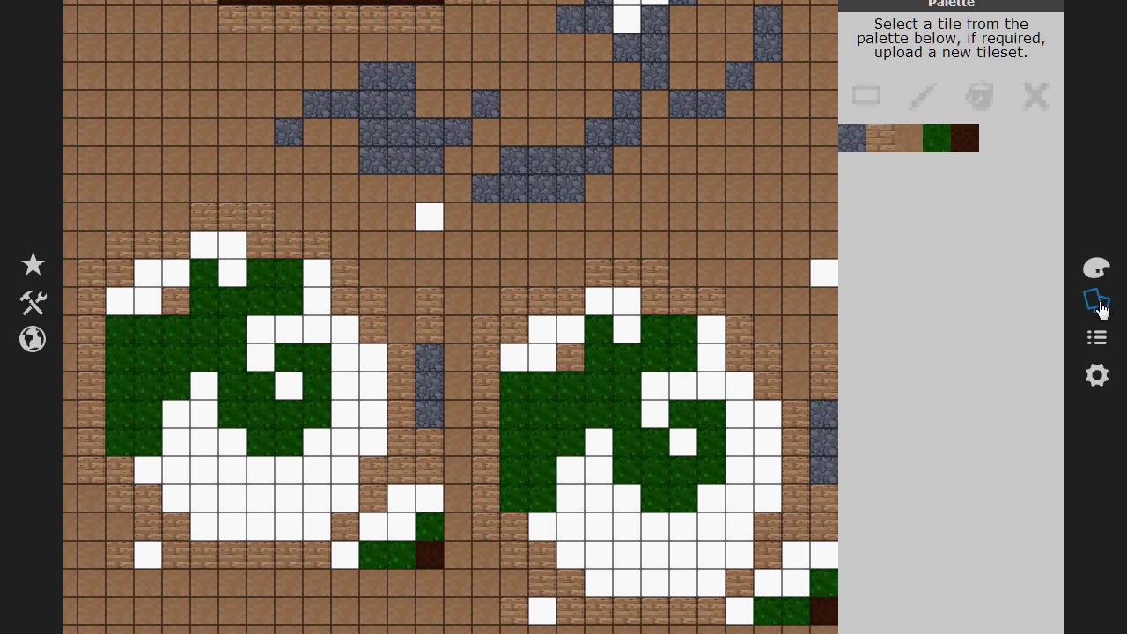
Switch the layer's tileset to village_tiles.png and show its tile palette.
click(1098, 303)
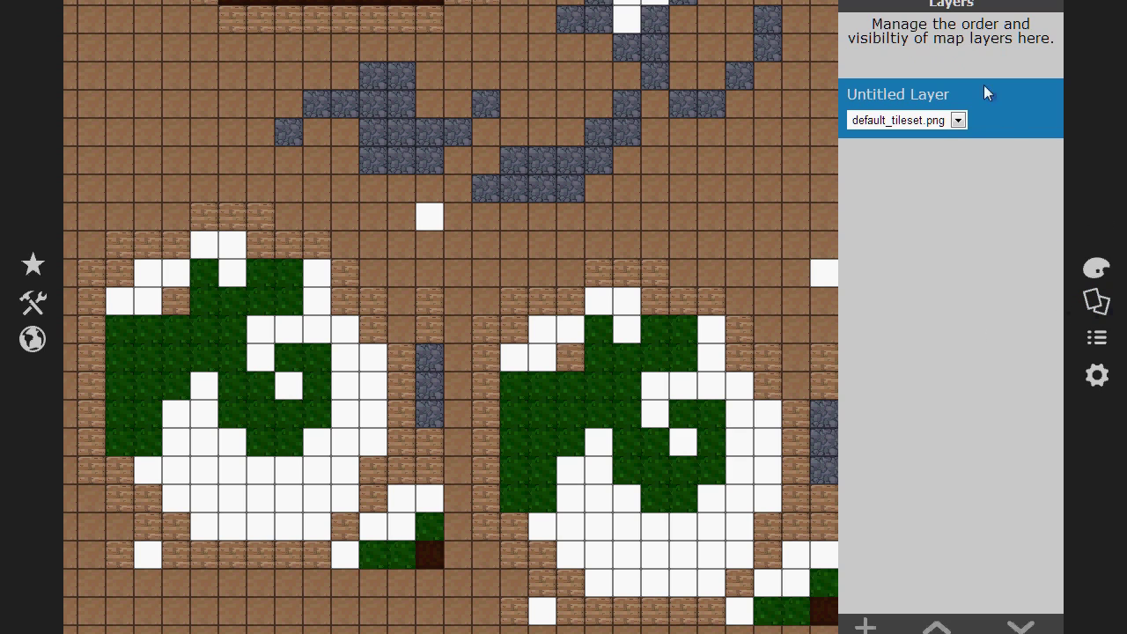
click(915, 123)
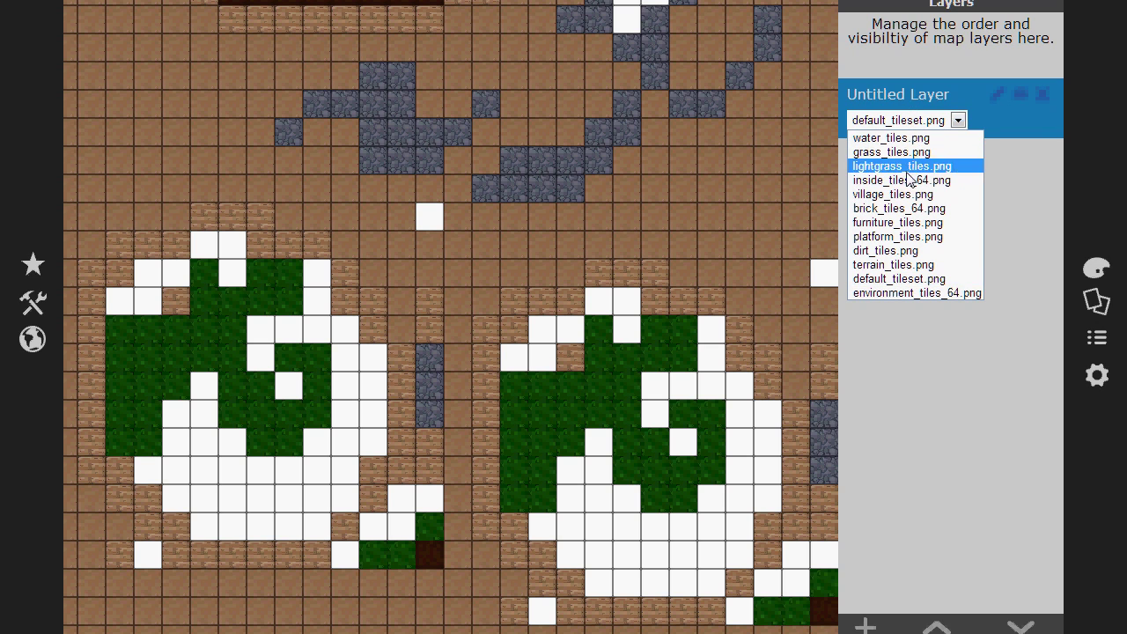
click(912, 252)
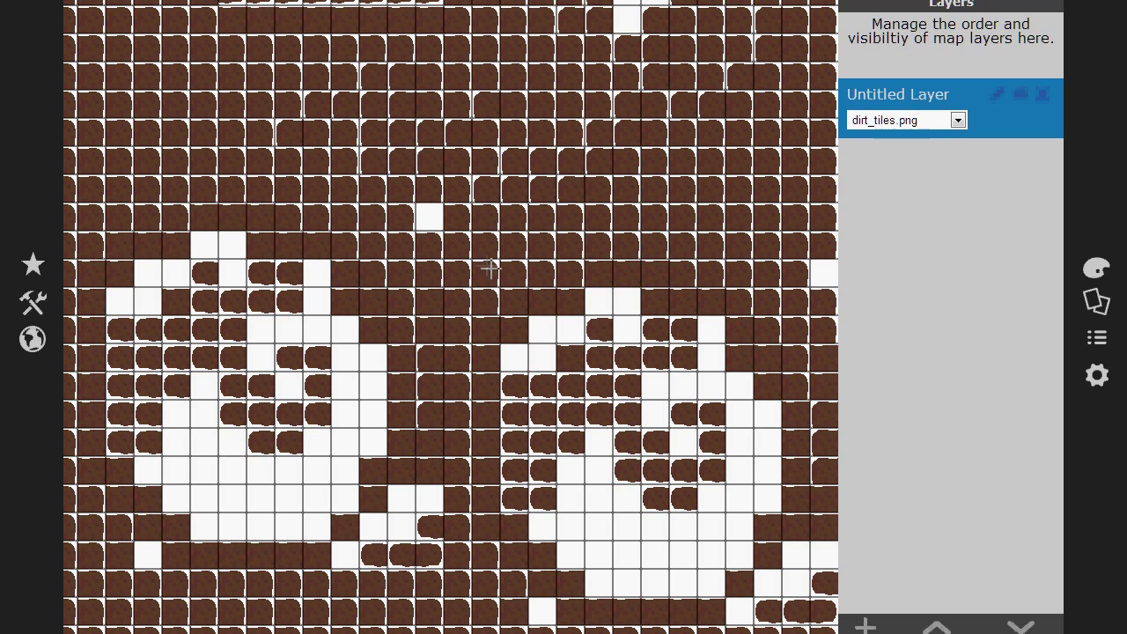
click(914, 120)
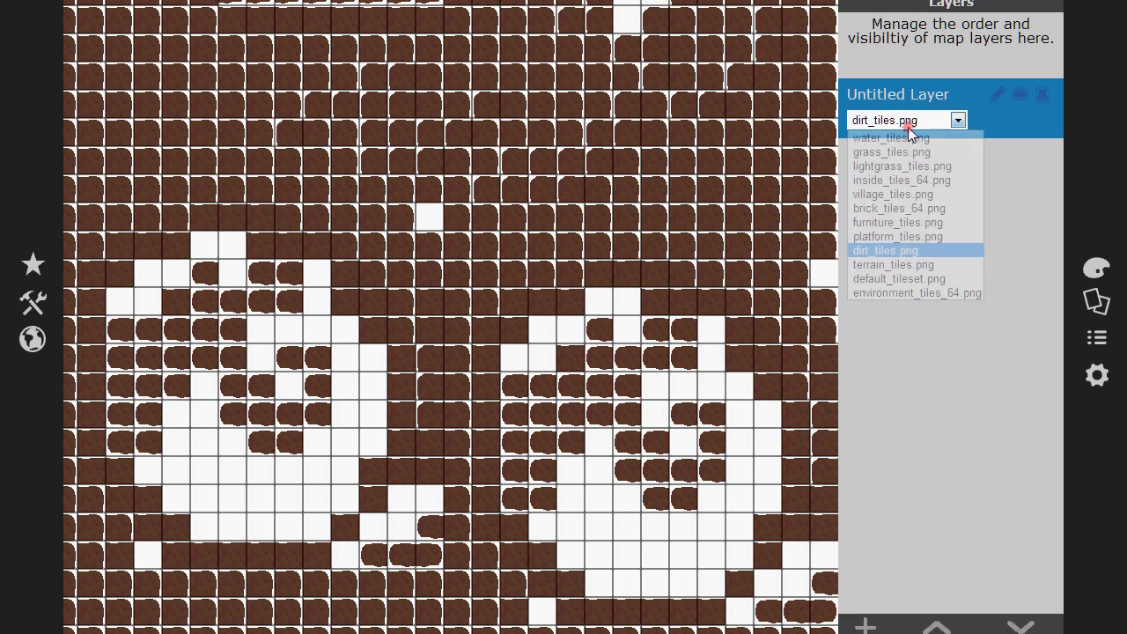
click(885, 194)
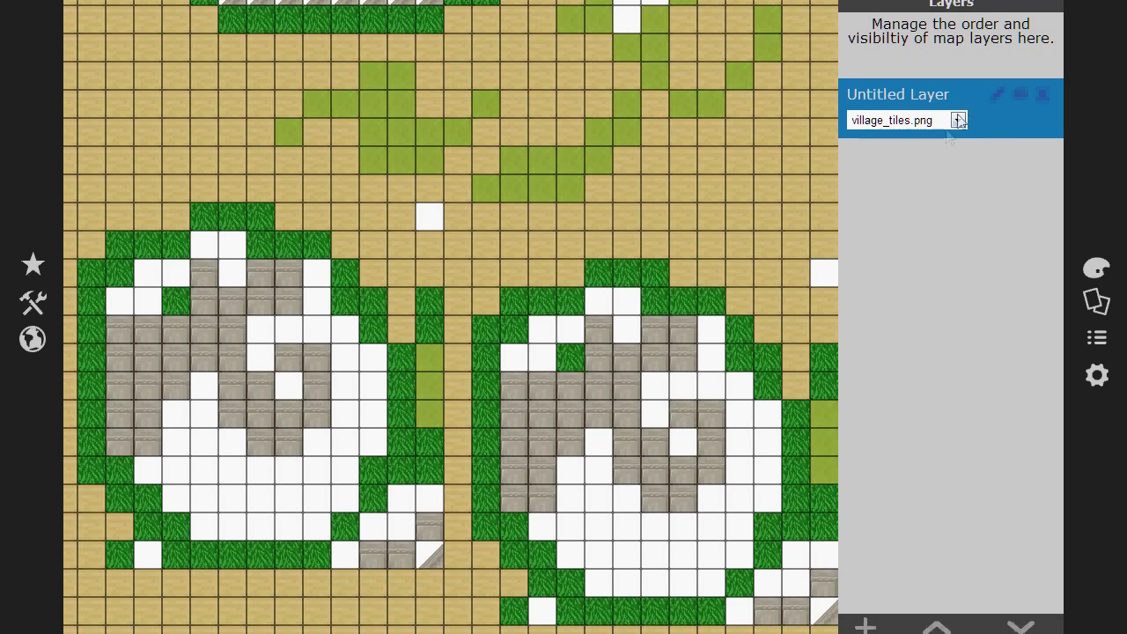
click(1097, 268)
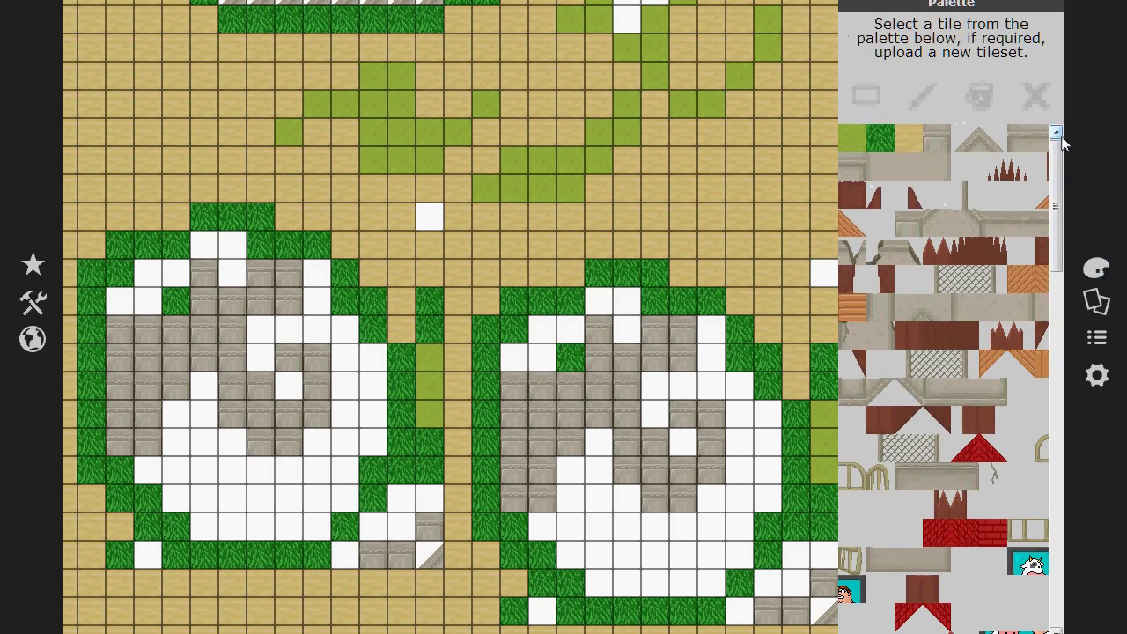
Flood-fill the tan background with light-green grass, then replace it with the lilac tile.
mouse_move(1057, 141)
mouse_down()
mouse_move(1055, 333)
mouse_move(1073, 129)
mouse_move(1036, 440)
mouse_move(1046, 264)
mouse_move(1048, 295)
mouse_move(1072, 132)
mouse_up()
click(863, 145)
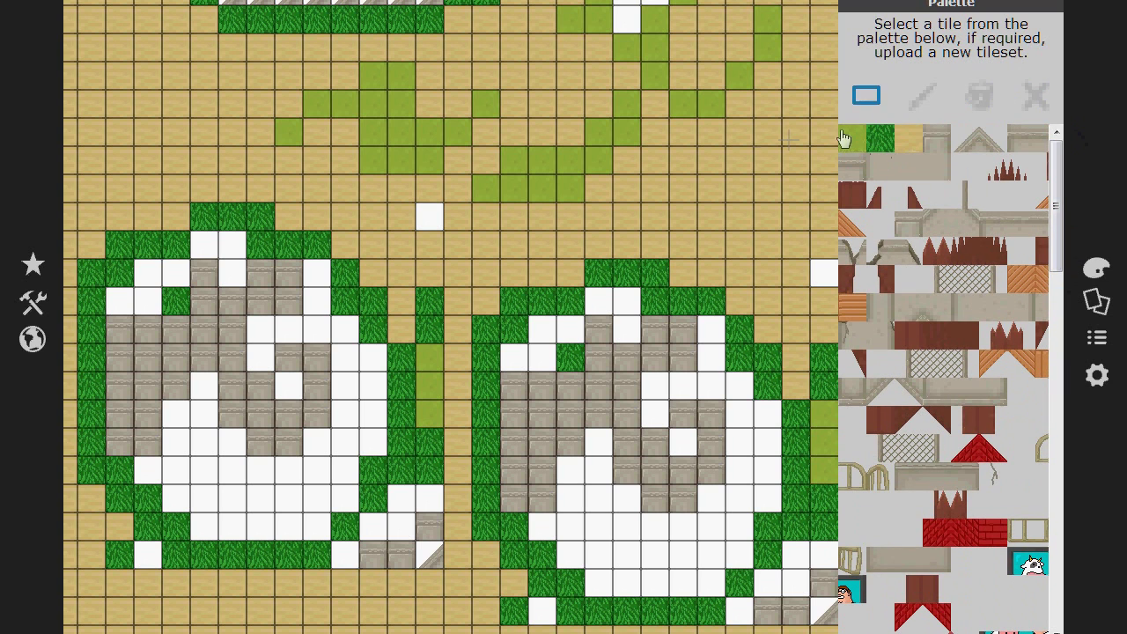
click(763, 118)
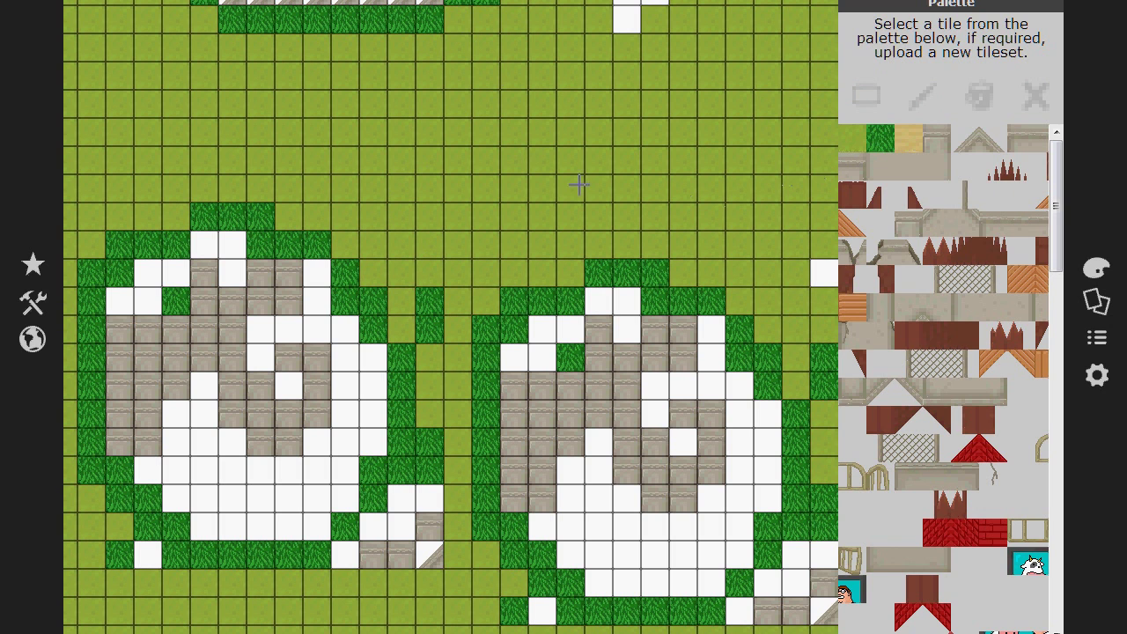
click(1060, 205)
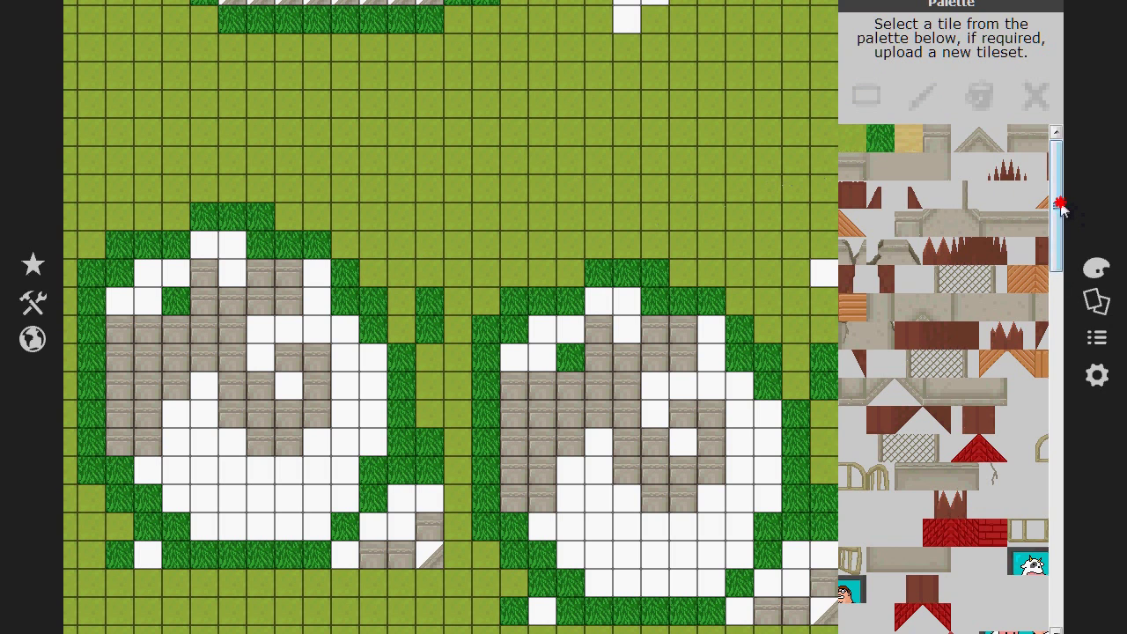
drag(1061, 206, 937, 484)
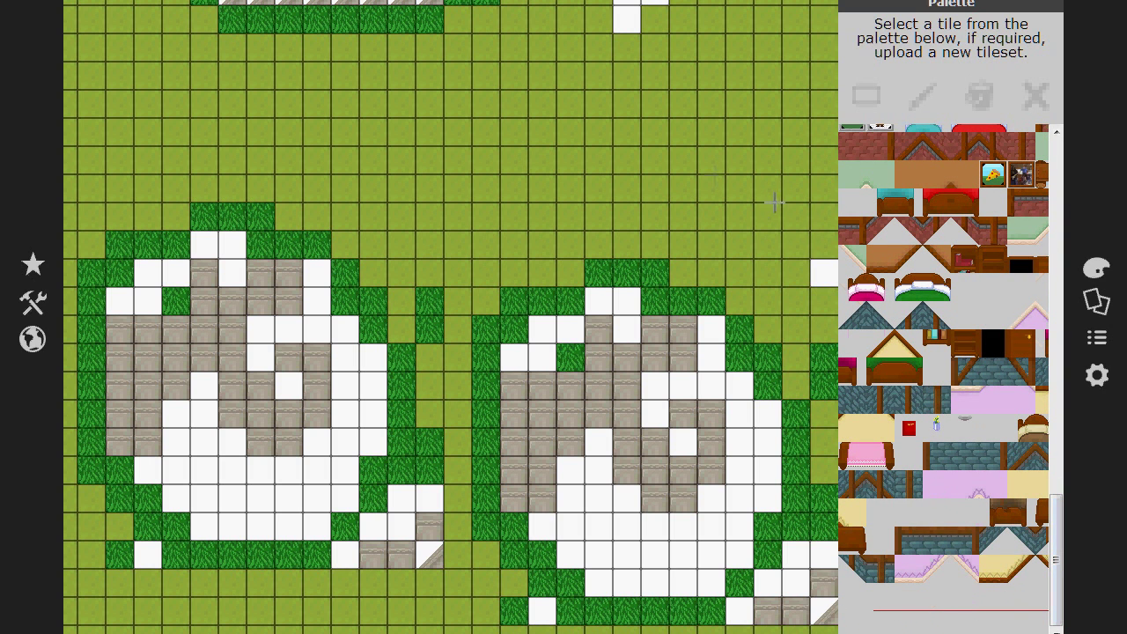
click(599, 180)
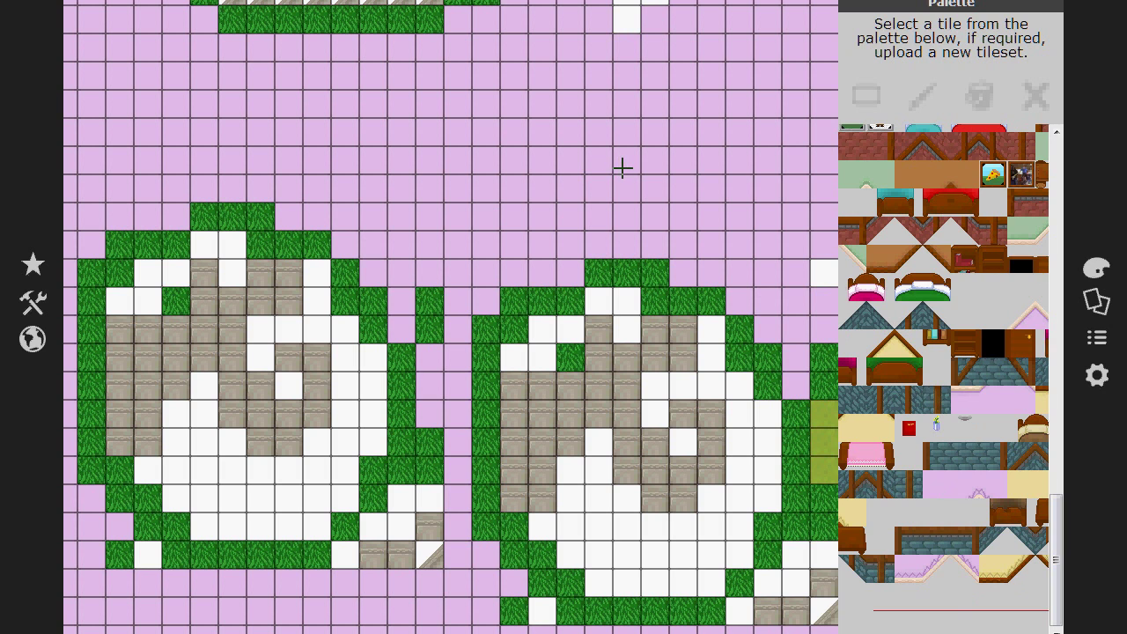
click(1098, 301)
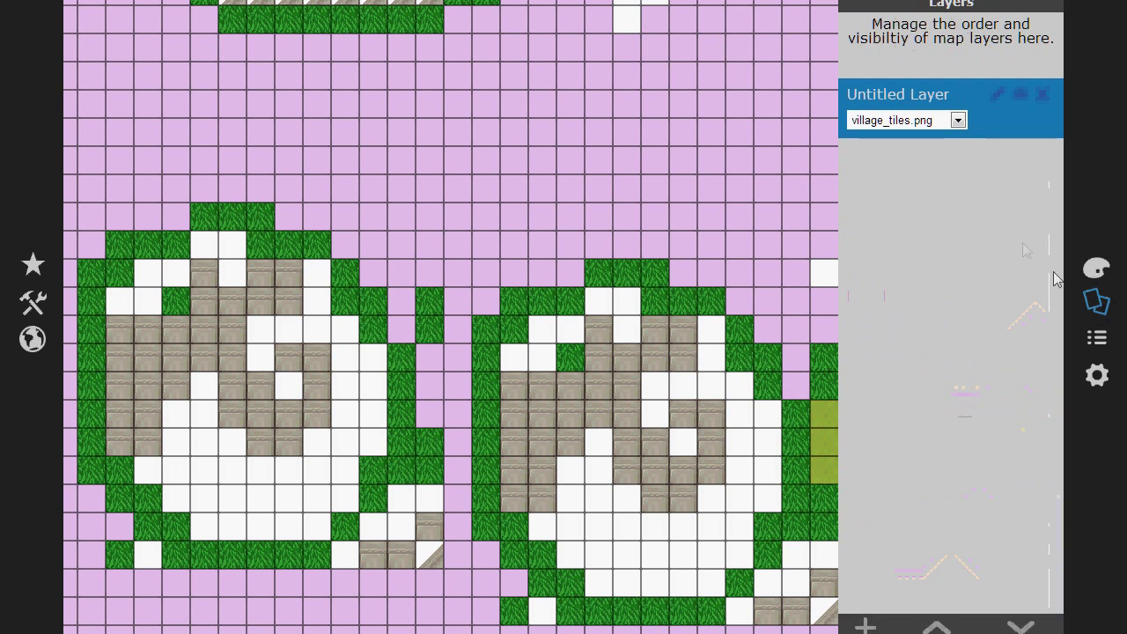
click(941, 123)
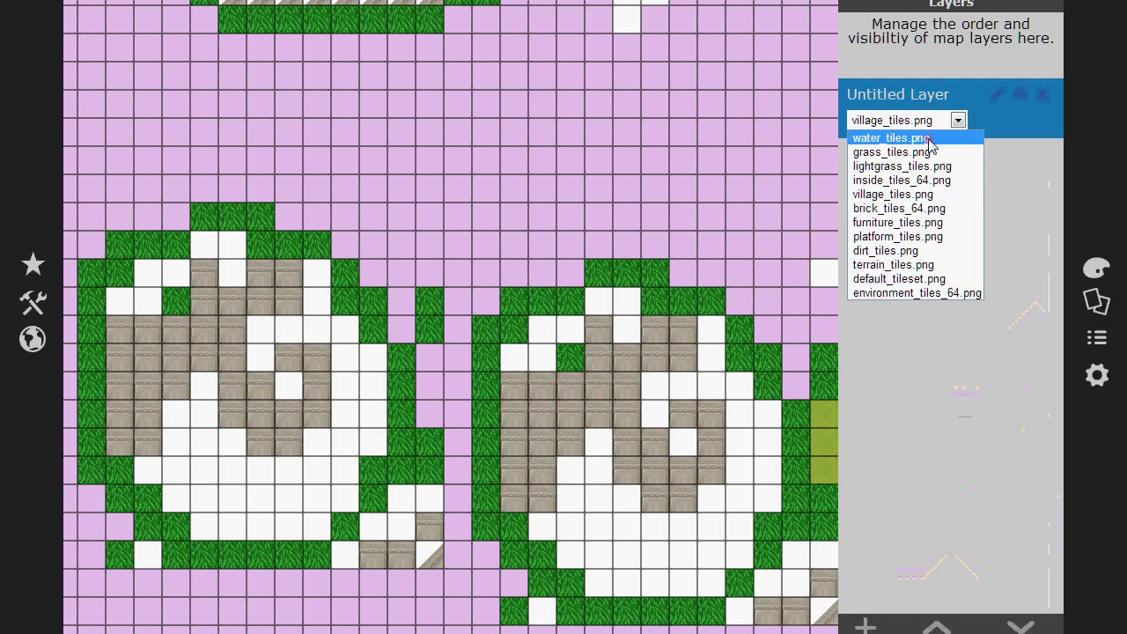
click(930, 141)
click(1094, 270)
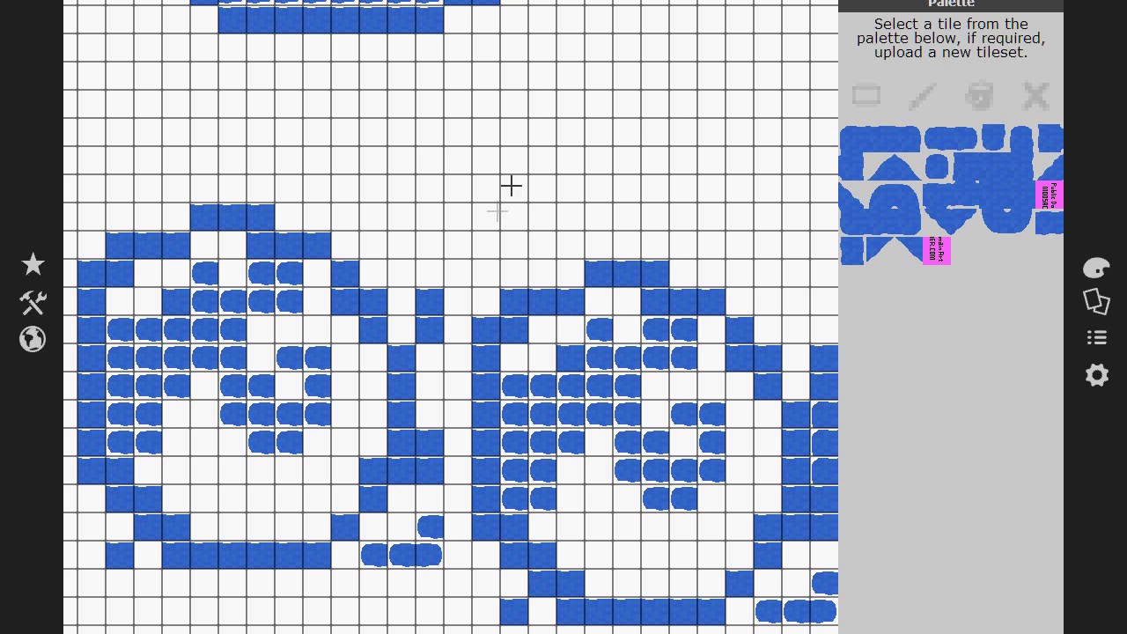
click(1097, 302)
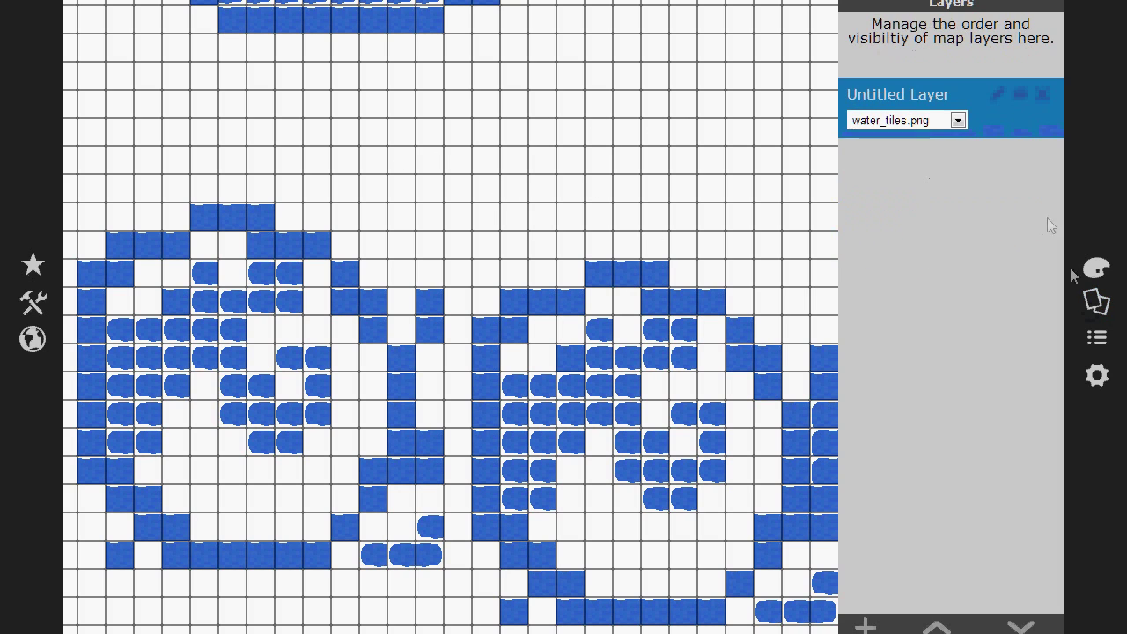
click(932, 122)
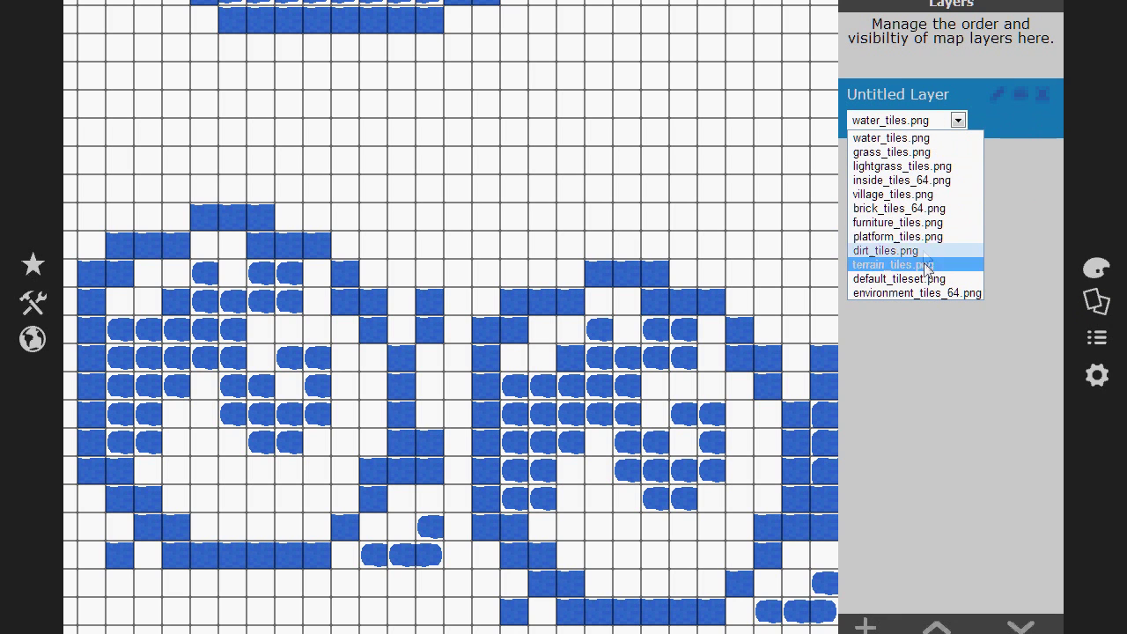
click(919, 196)
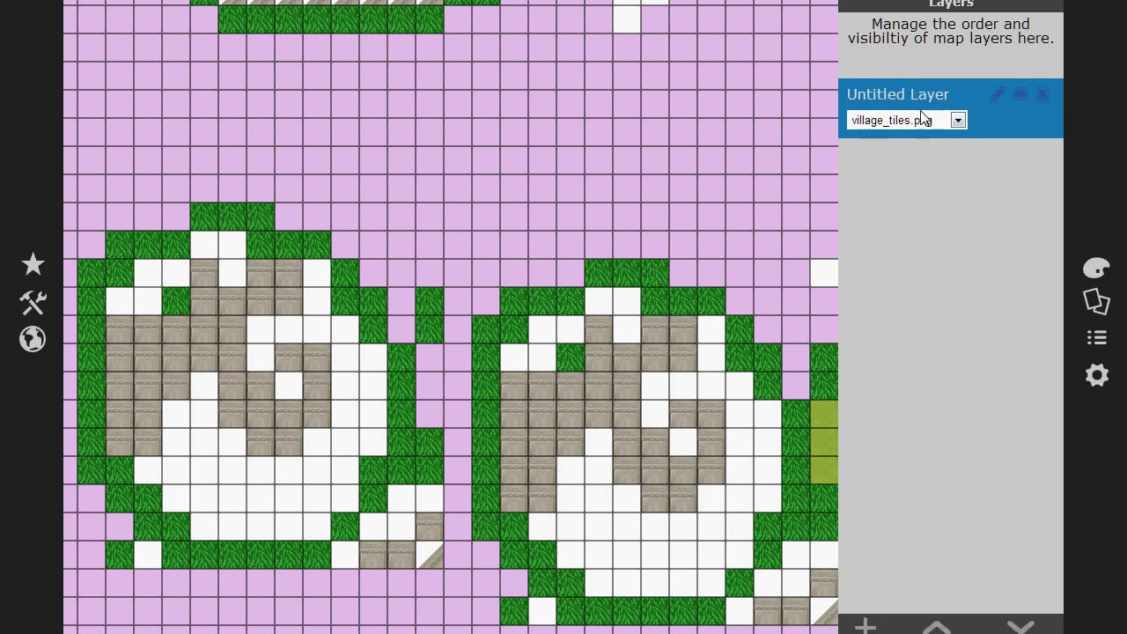
Rename the layer to 'Foreground Layer' and toggle its visibility off and back on.
click(1002, 97)
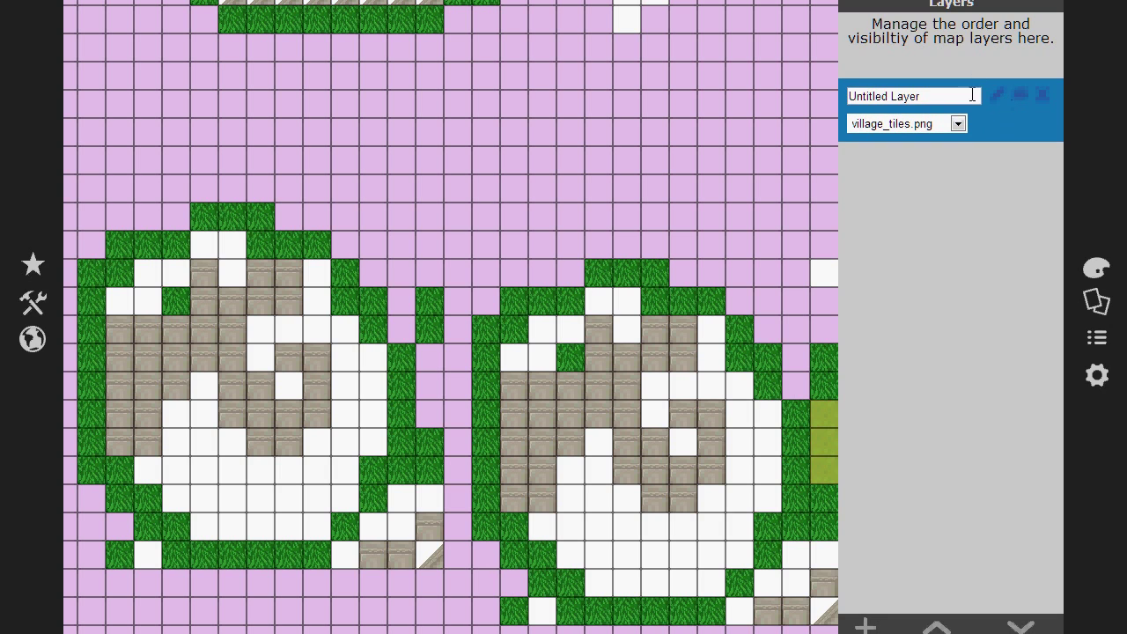
key(ctrl+a)
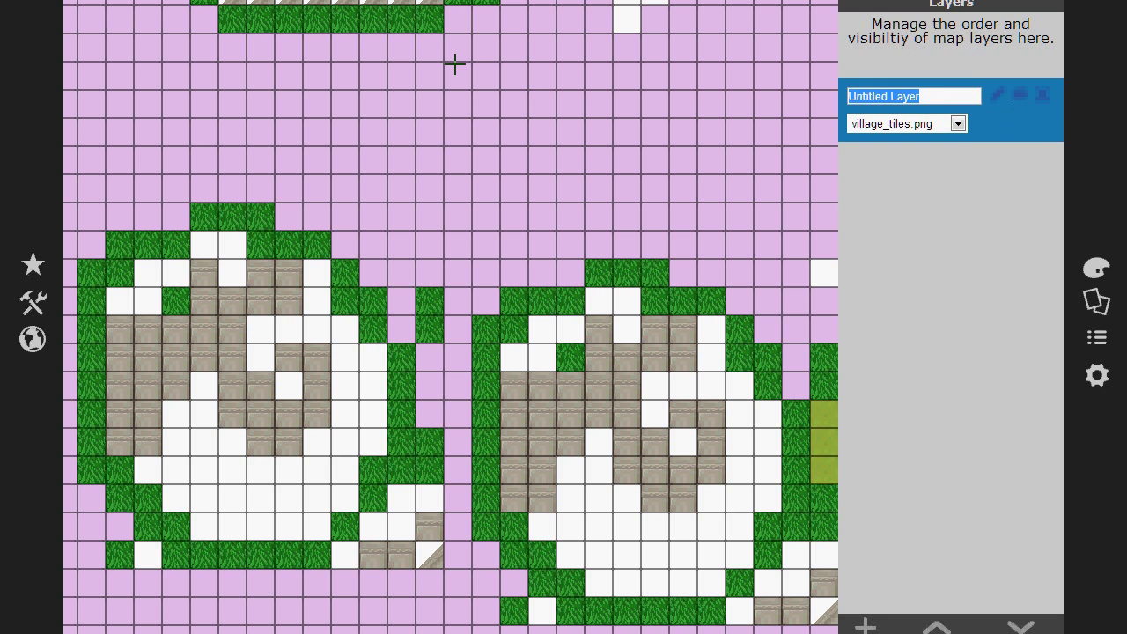
text(La)
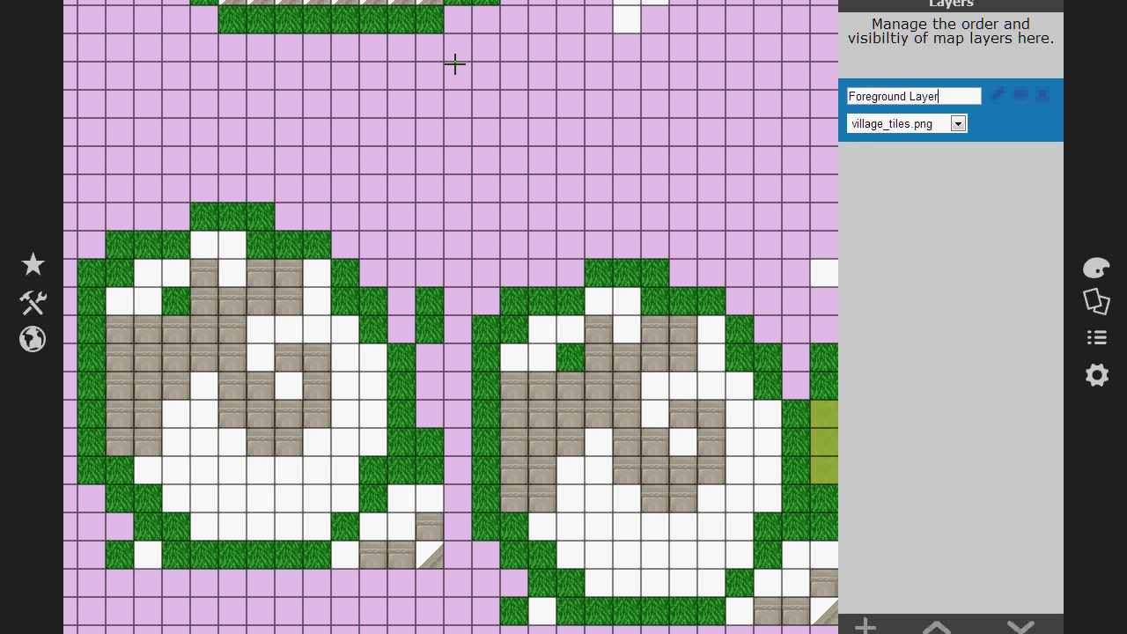
click(995, 104)
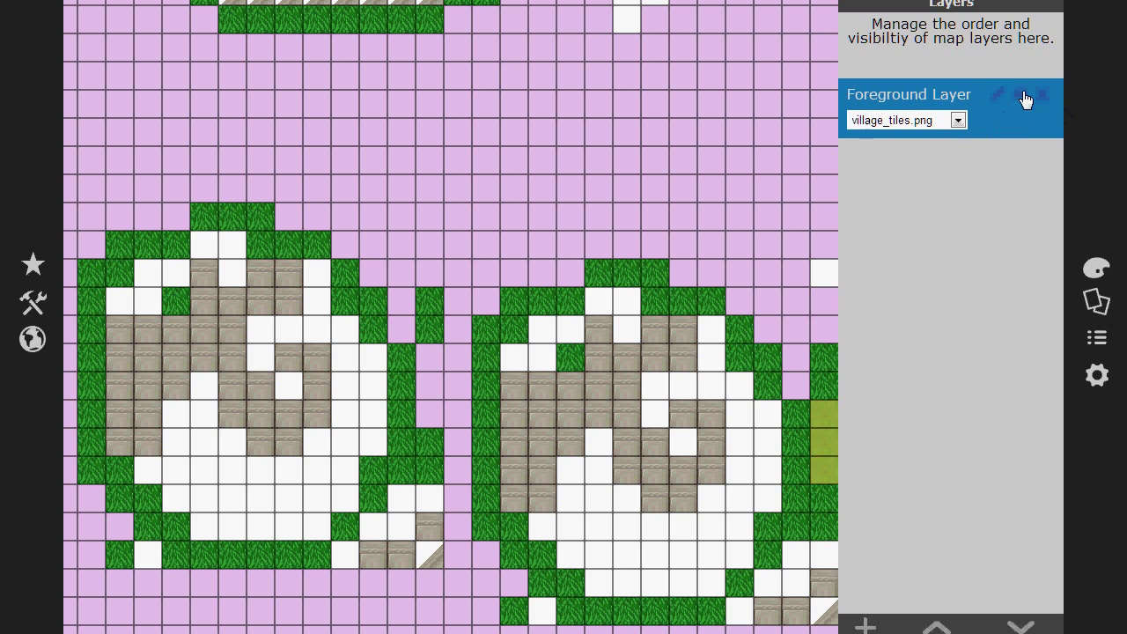
click(1021, 96)
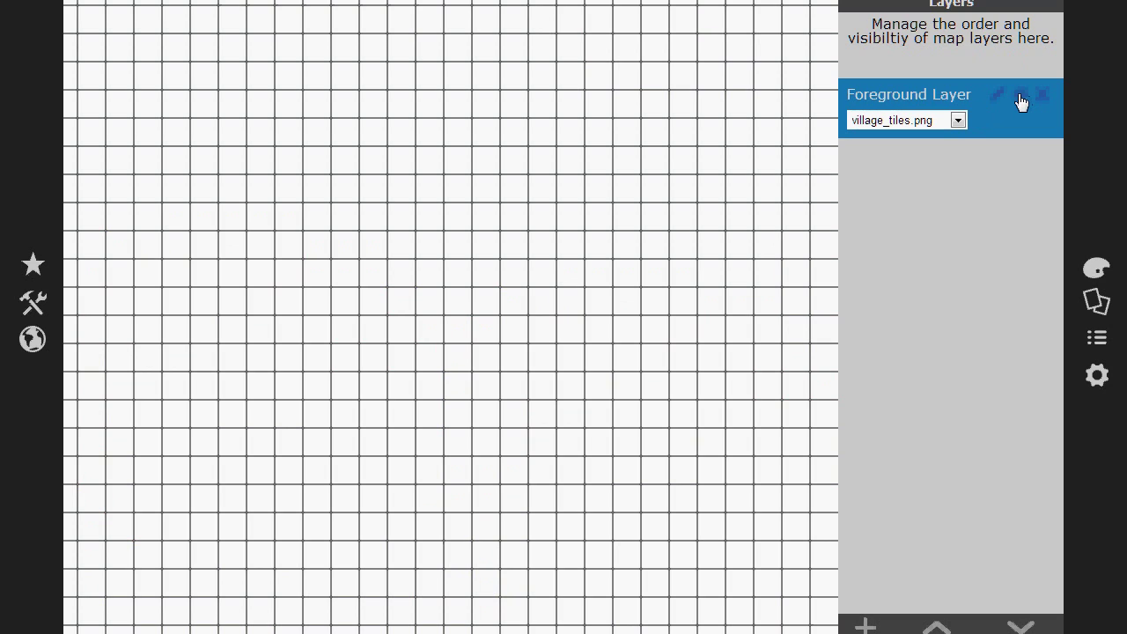
click(1021, 97)
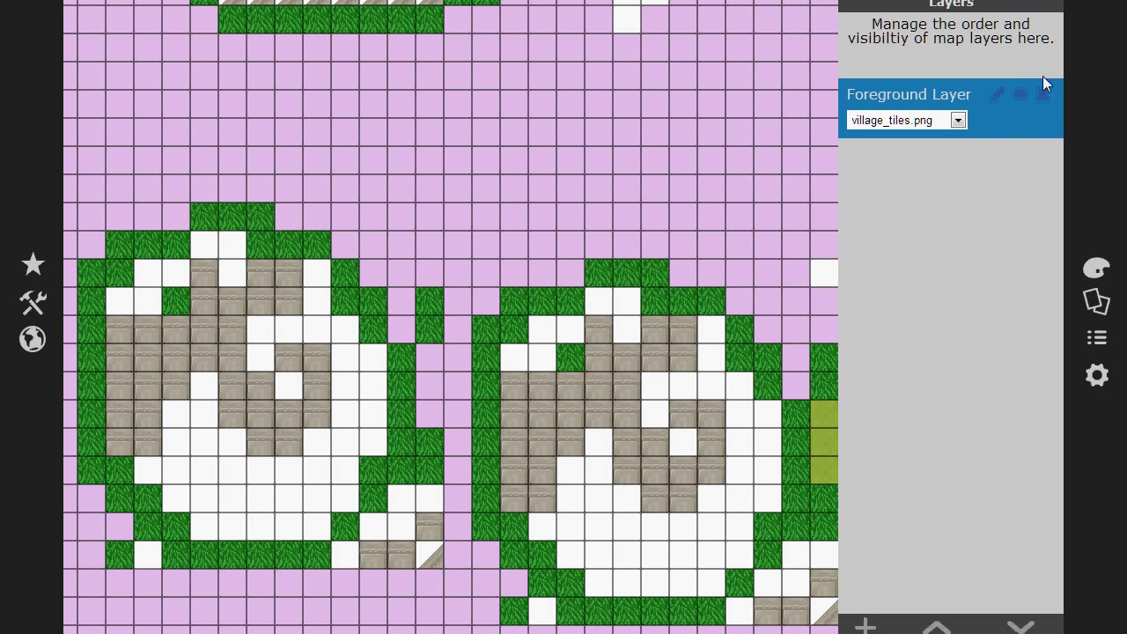
Add Untitled Layer 1 and set its tileset to water_tiles.png.
click(865, 623)
click(892, 165)
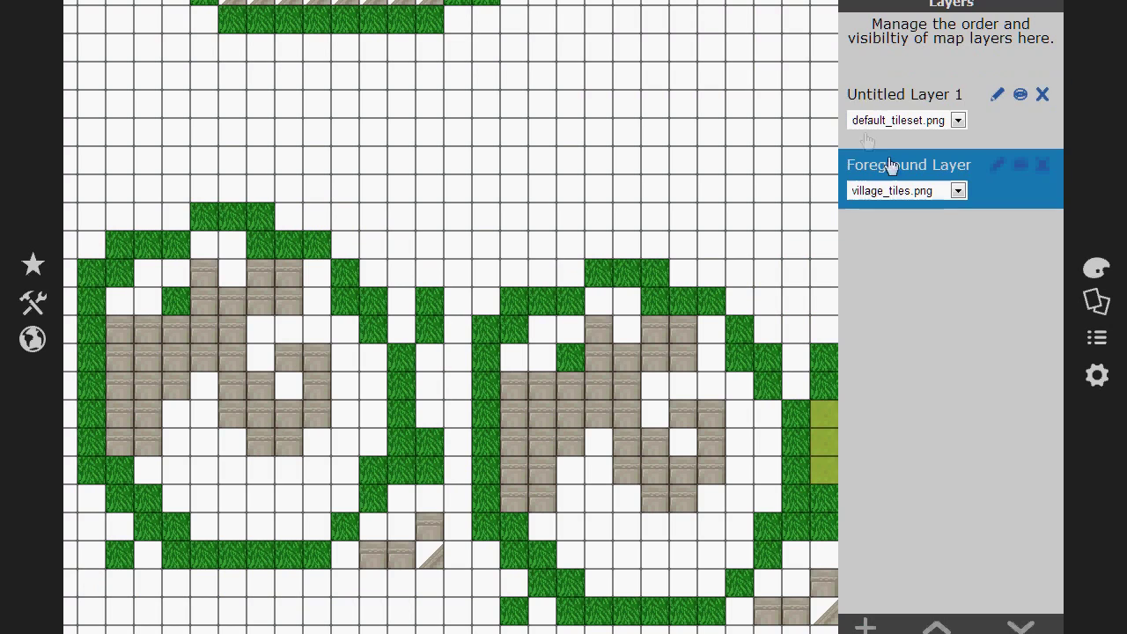
click(914, 98)
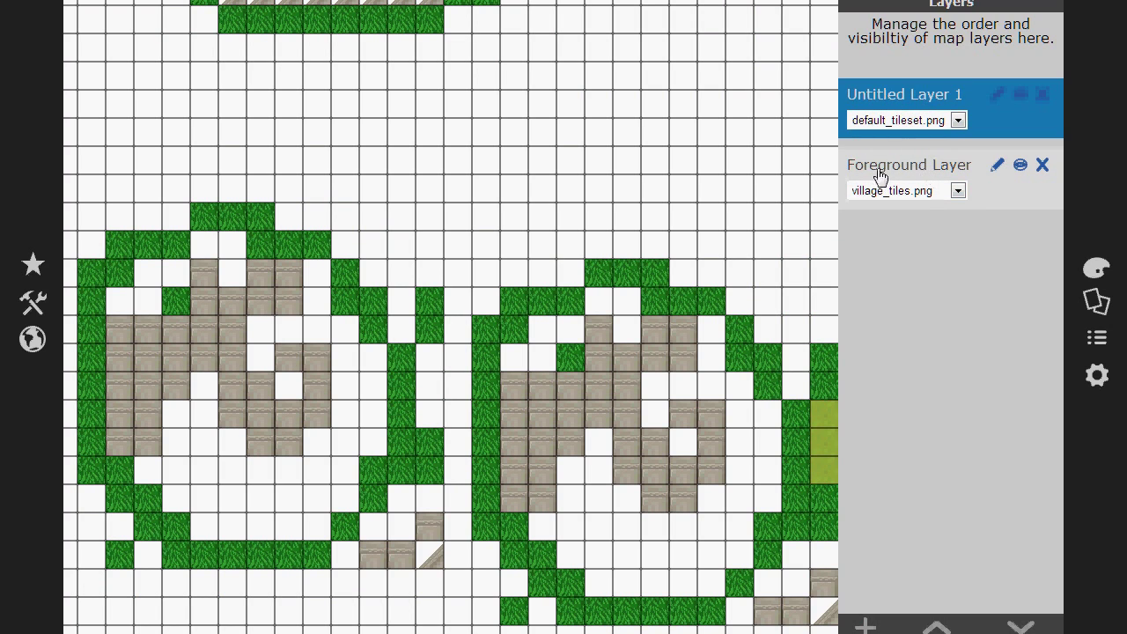
click(908, 168)
click(941, 123)
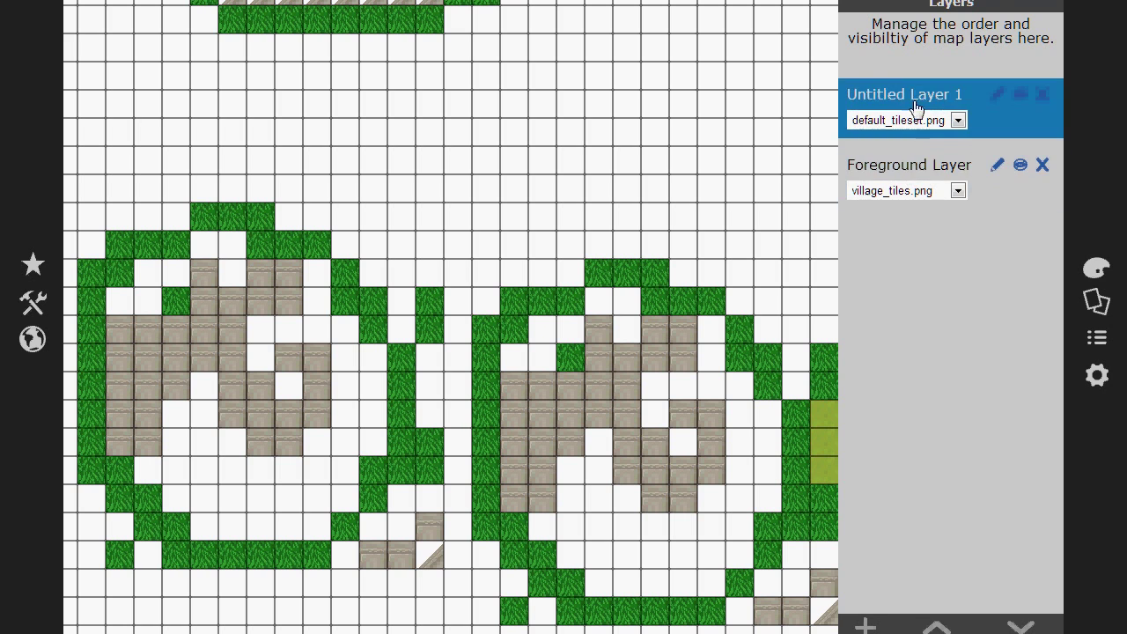
click(908, 149)
click(933, 99)
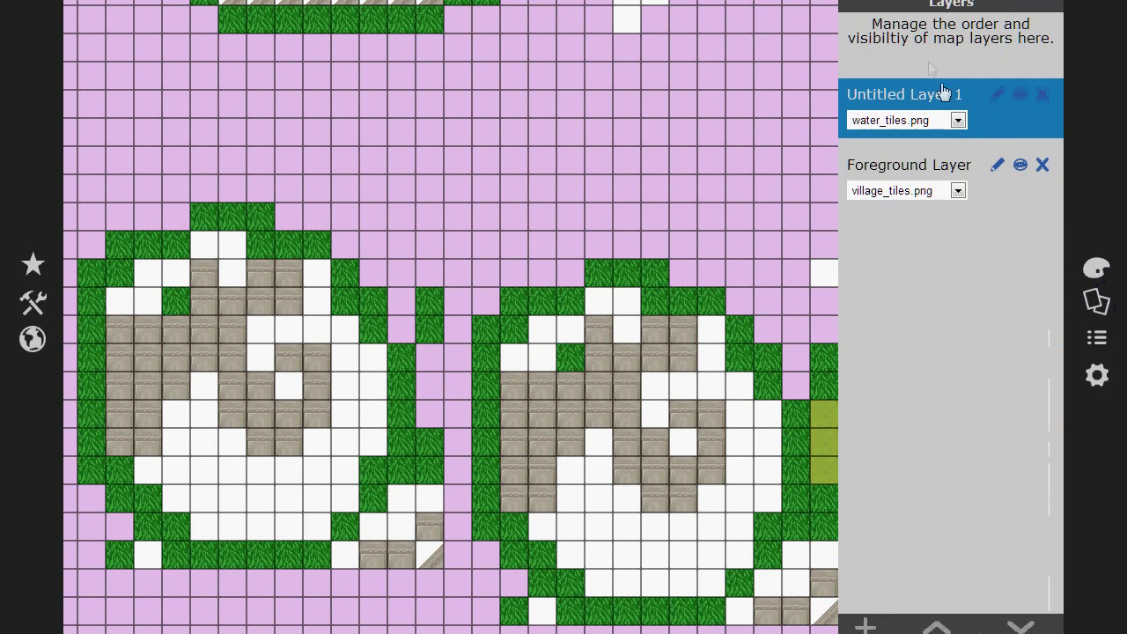
Show the water tile palette and pick a water tile.
click(1085, 267)
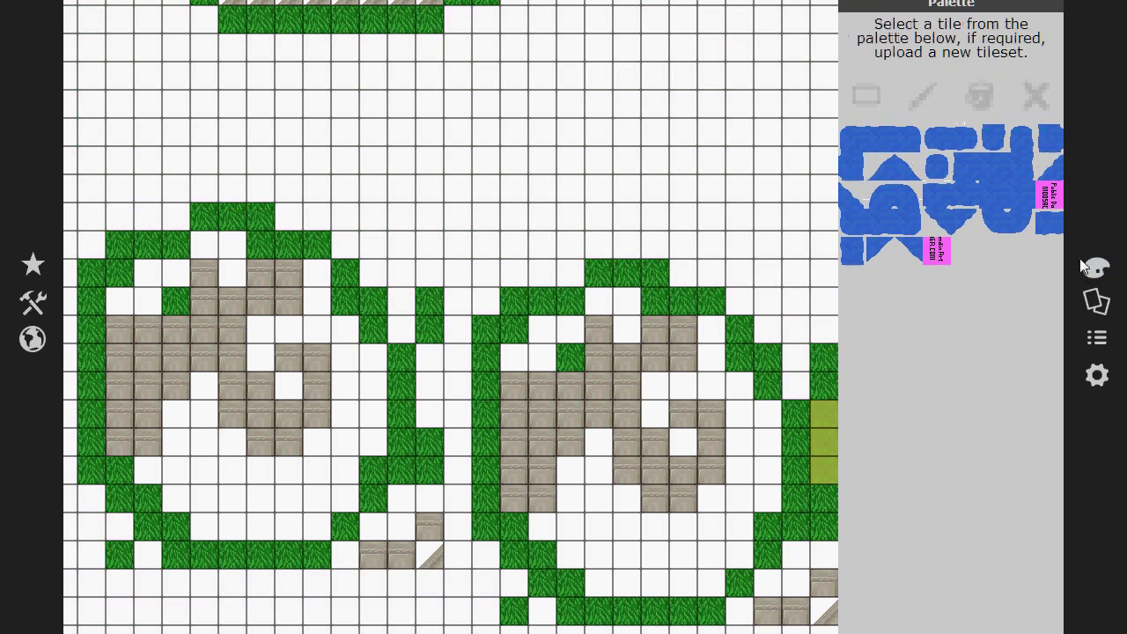
click(1092, 304)
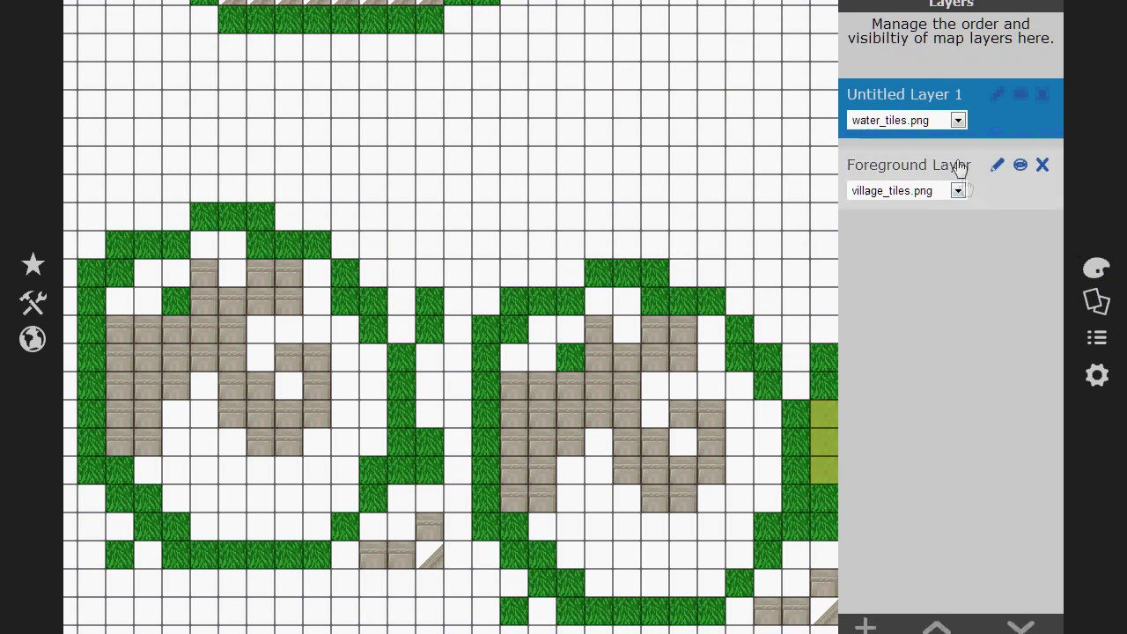
click(1097, 267)
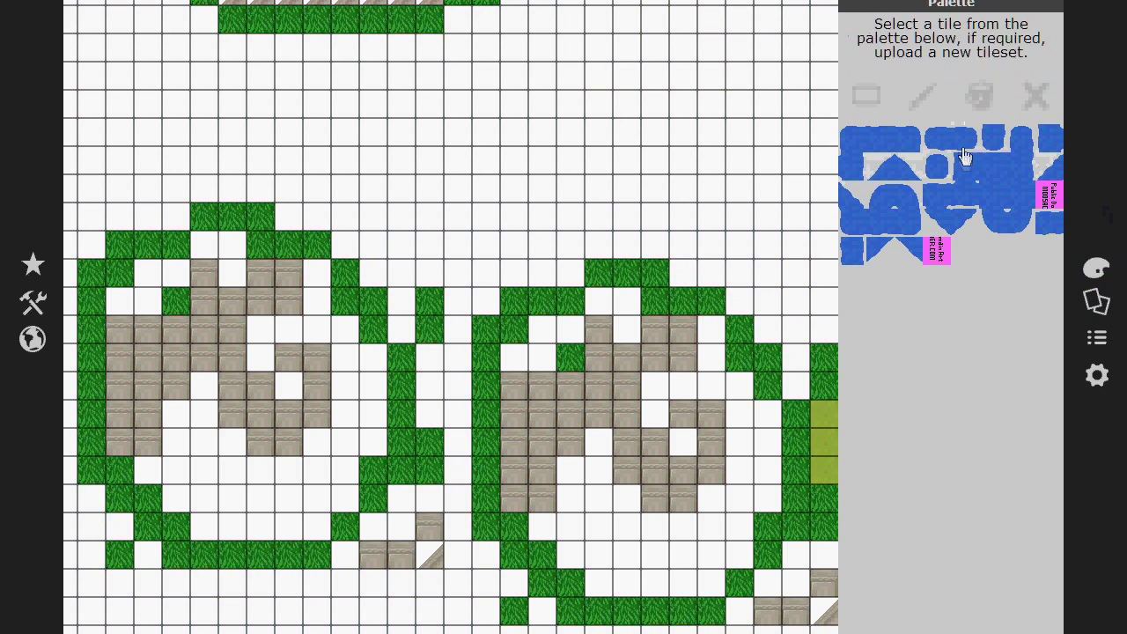
click(958, 145)
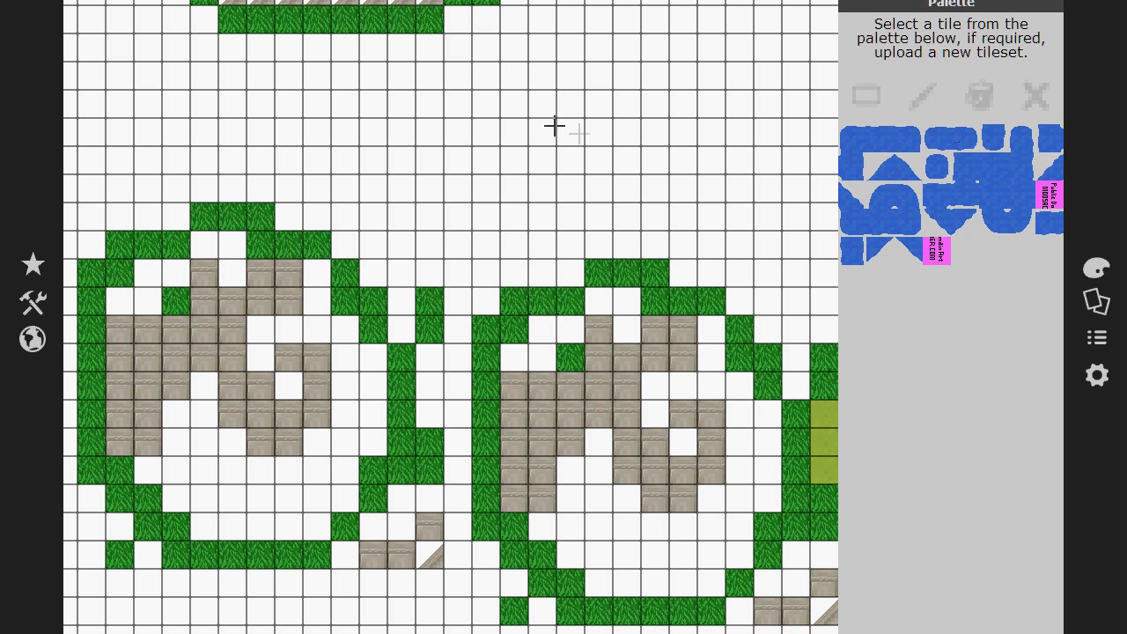
mouse_move(456, 133)
mouse_down()
mouse_move(490, 121)
mouse_move(682, 224)
mouse_move(603, 161)
mouse_move(350, 297)
mouse_move(569, 445)
mouse_move(244, 352)
mouse_move(146, 244)
mouse_move(385, 115)
mouse_move(143, 115)
mouse_move(268, 103)
mouse_move(637, 133)
mouse_move(569, 245)
mouse_up()
click(1097, 301)
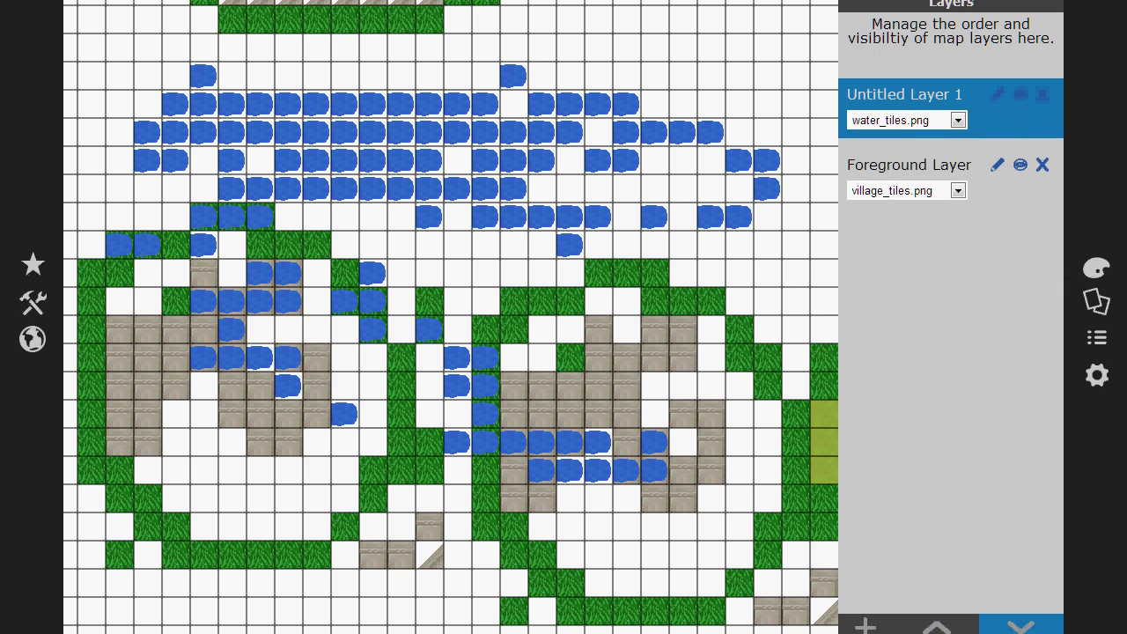
click(1021, 627)
click(974, 629)
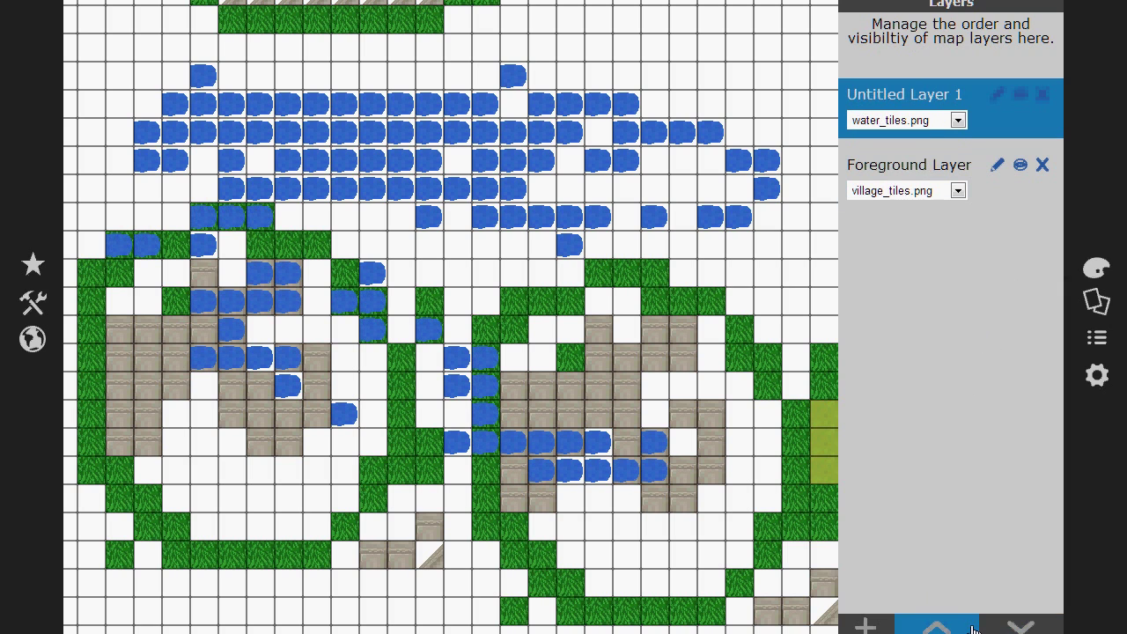
click(1021, 627)
click(937, 627)
click(1020, 627)
click(937, 627)
click(1022, 627)
click(937, 627)
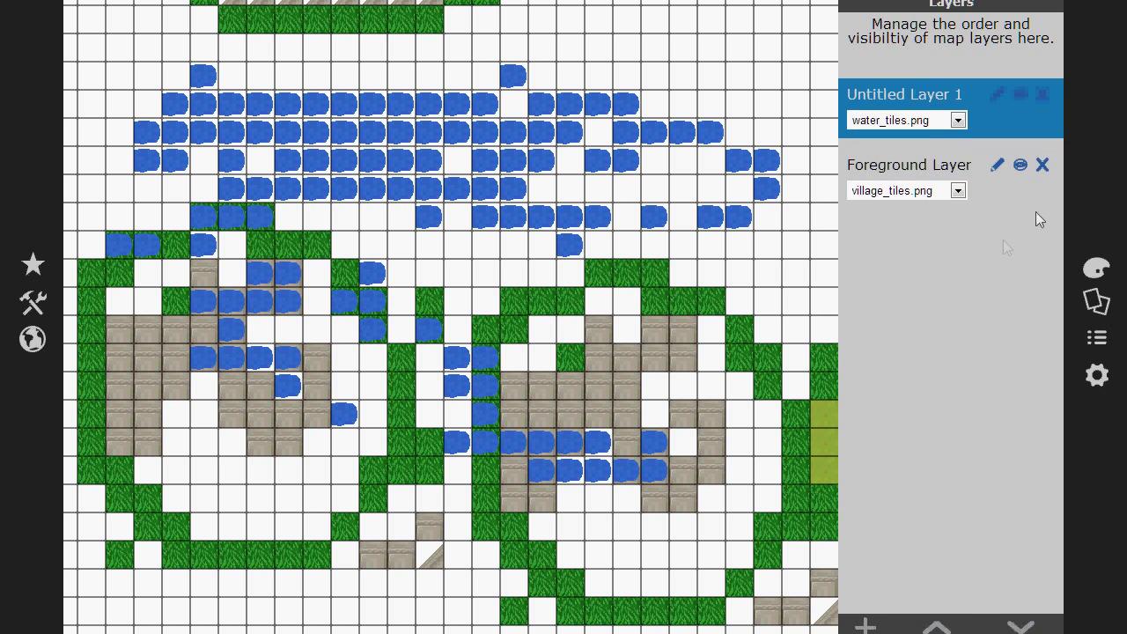
click(881, 175)
Add layers up to the five-layer limit, then delete Untitled Layer 2 and water layer Untitled Layer 1.
click(866, 625)
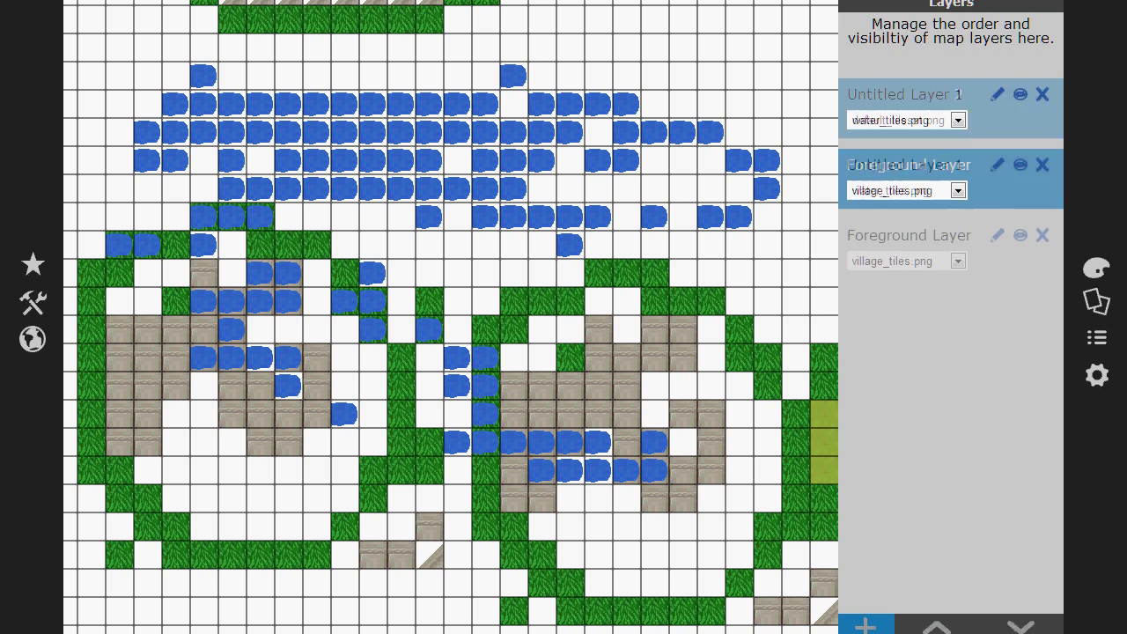
click(866, 626)
click(865, 625)
click(866, 625)
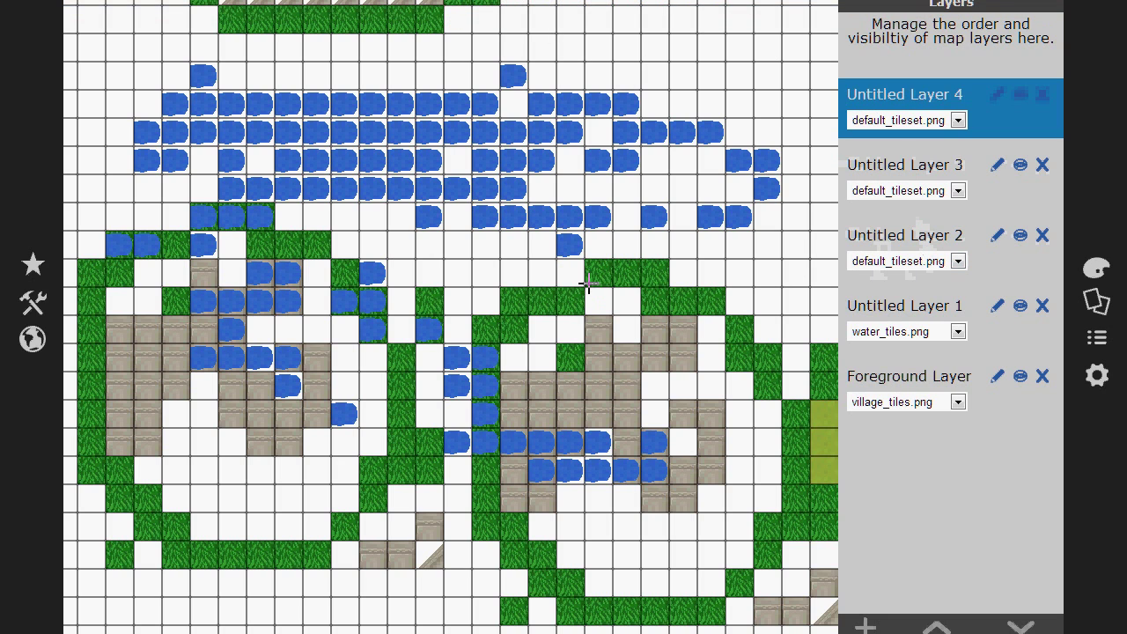
click(1043, 238)
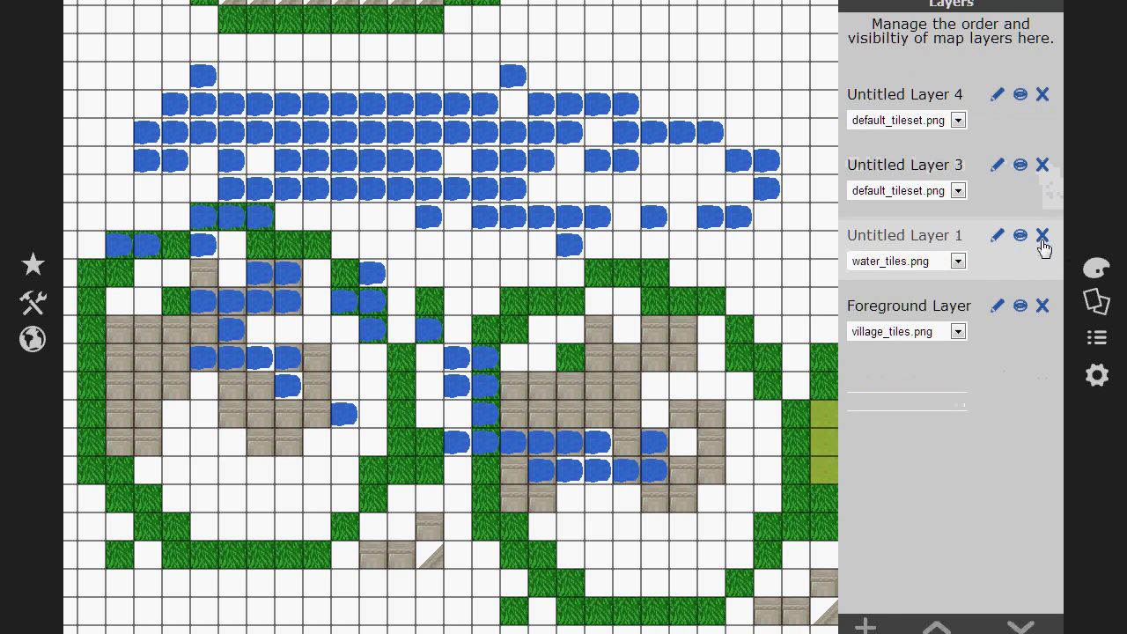
click(1042, 238)
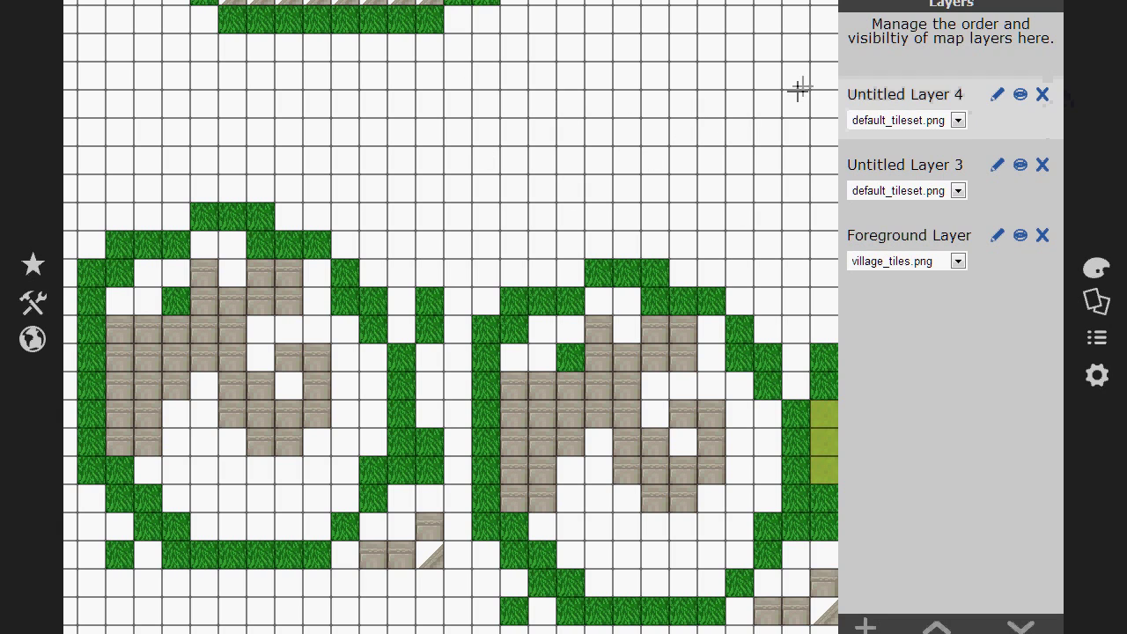
Hide Untitled Layers 3 and 4, keeping Foreground Layer visible and selected.
click(1020, 164)
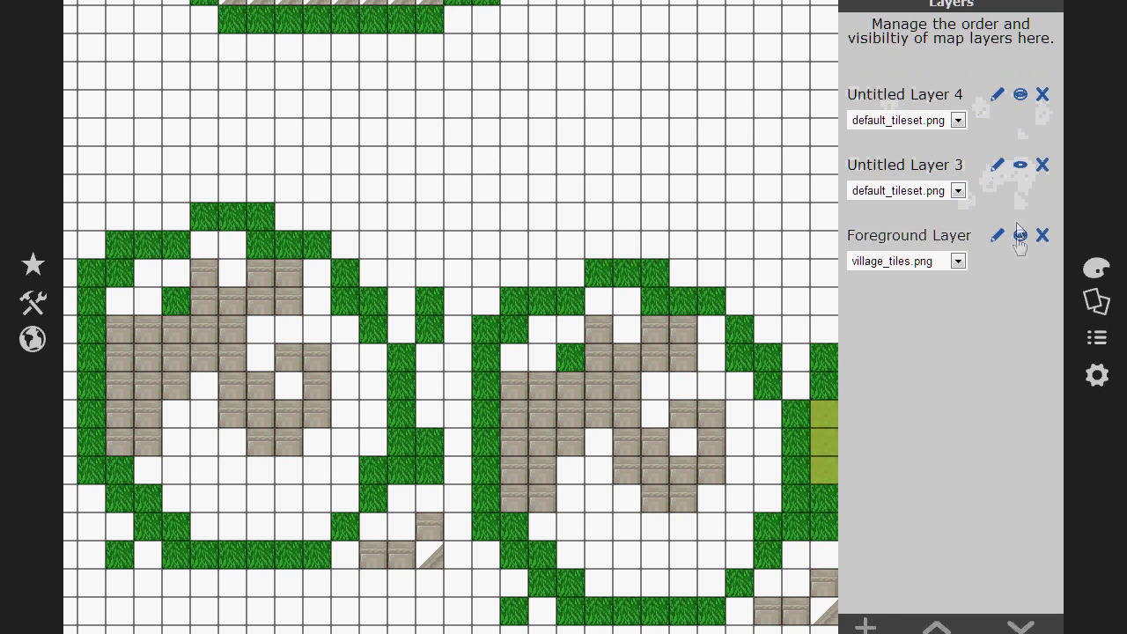
click(1020, 236)
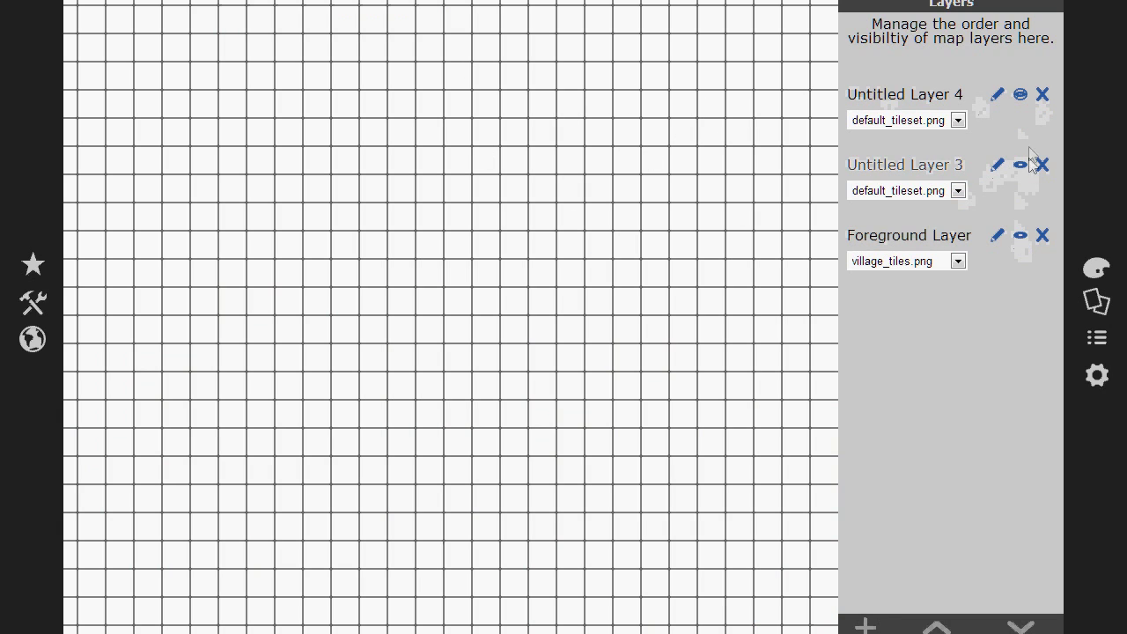
click(1022, 96)
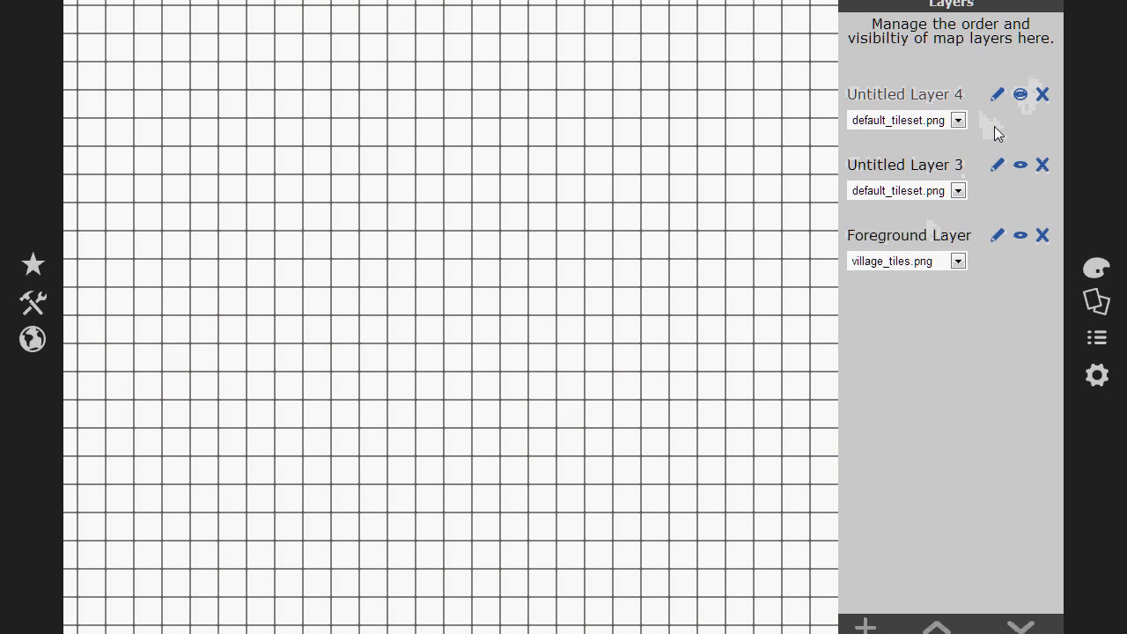
click(1022, 95)
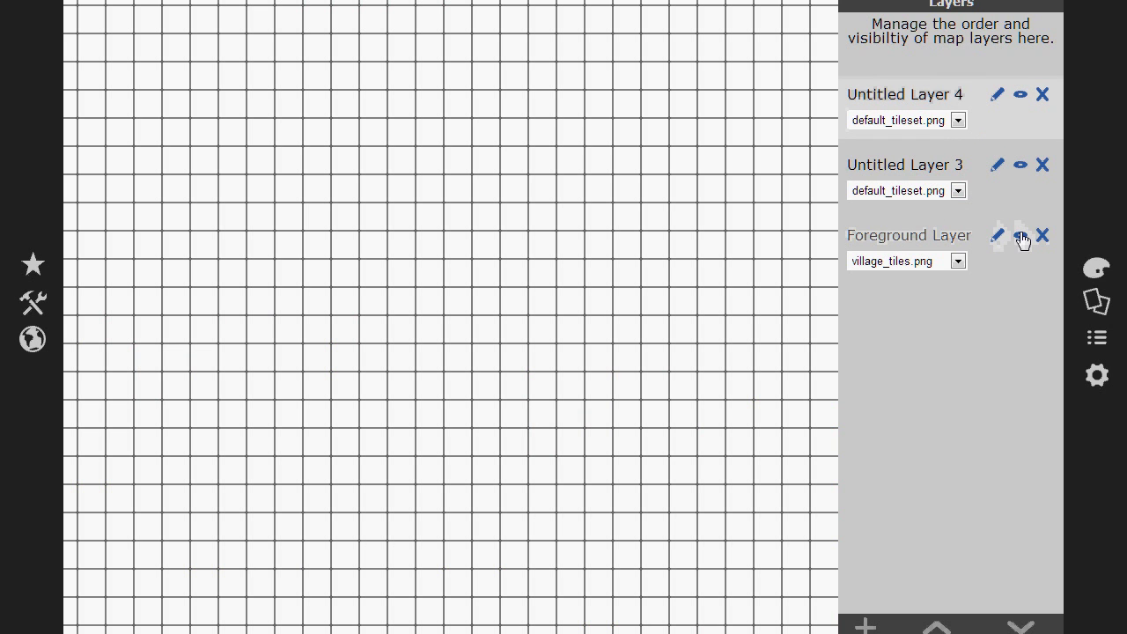
click(1020, 236)
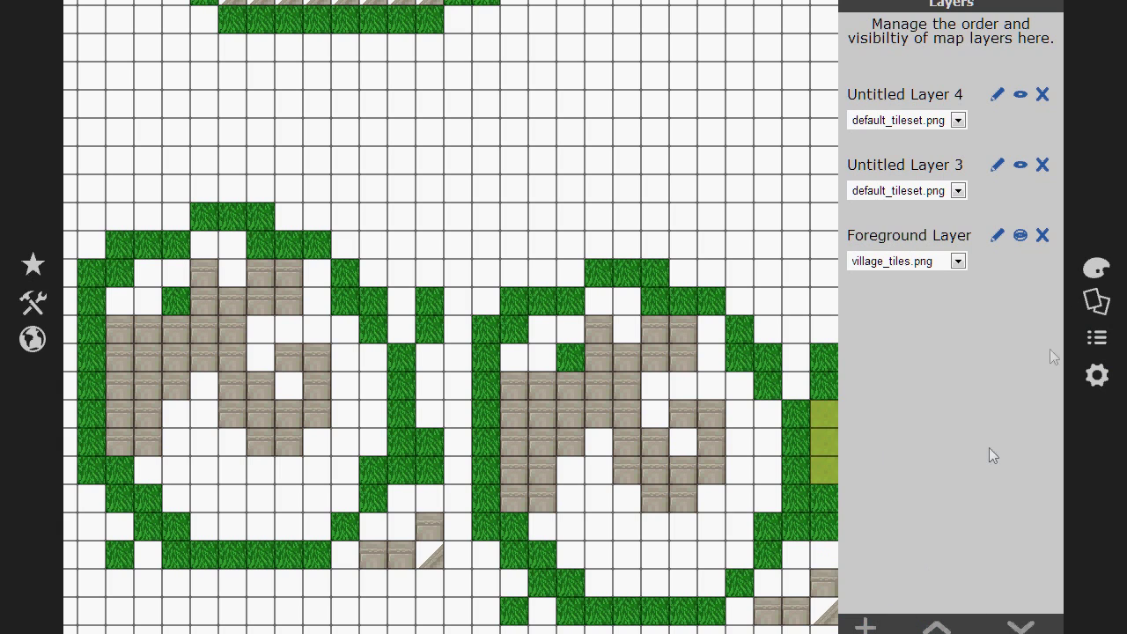
click(1021, 165)
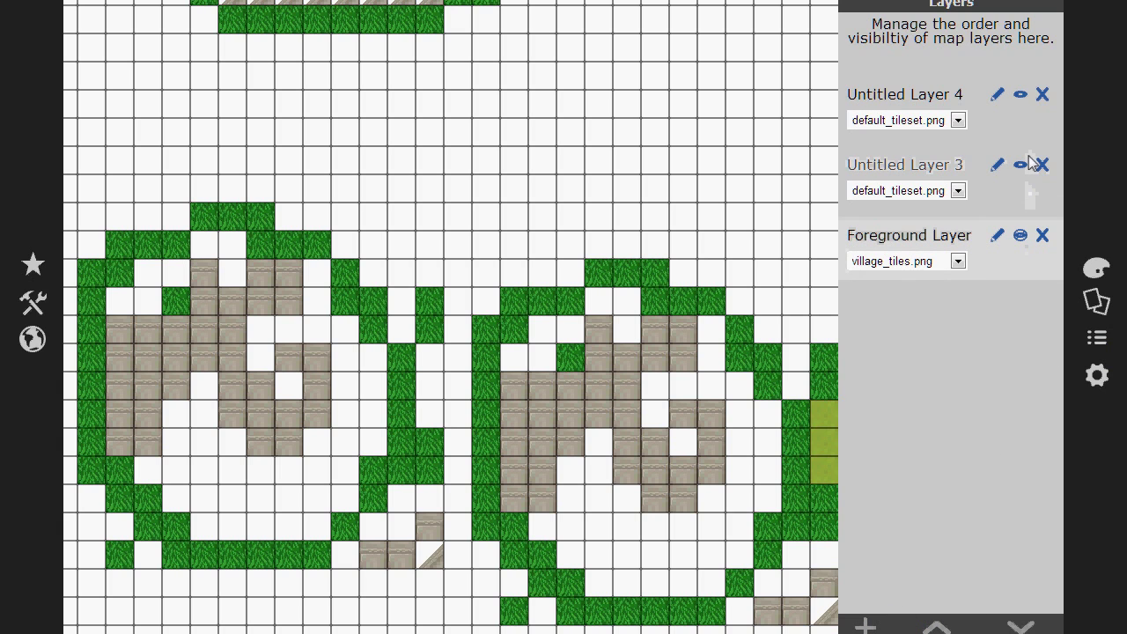
click(1022, 165)
click(1020, 94)
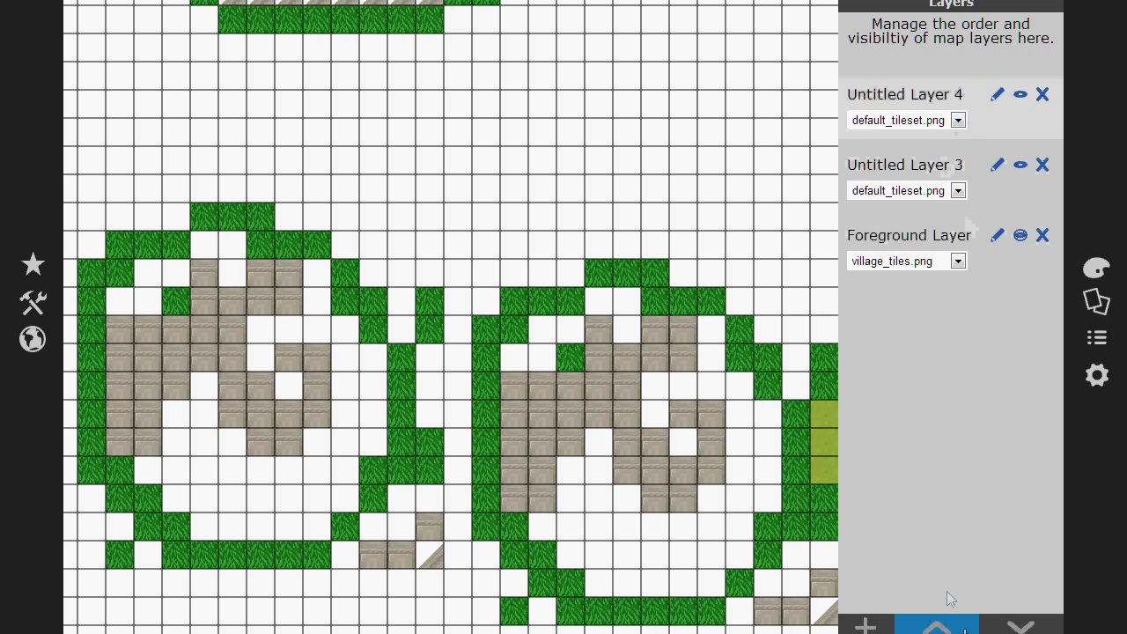
click(943, 278)
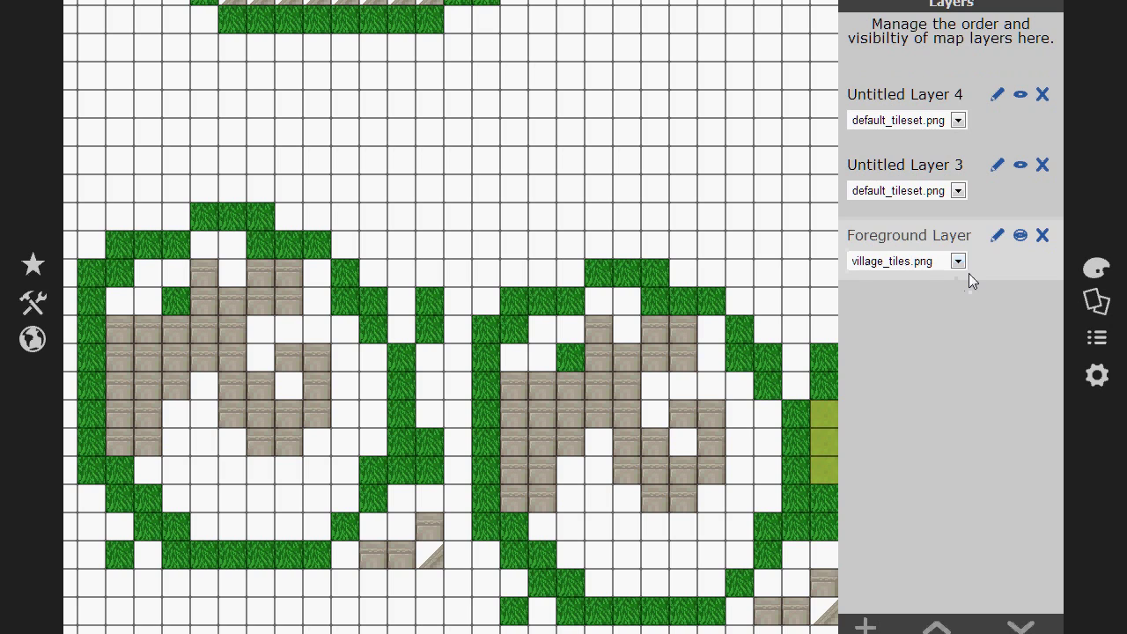
Open the Map Properties panel and set the Property Scope to Map.
click(1097, 301)
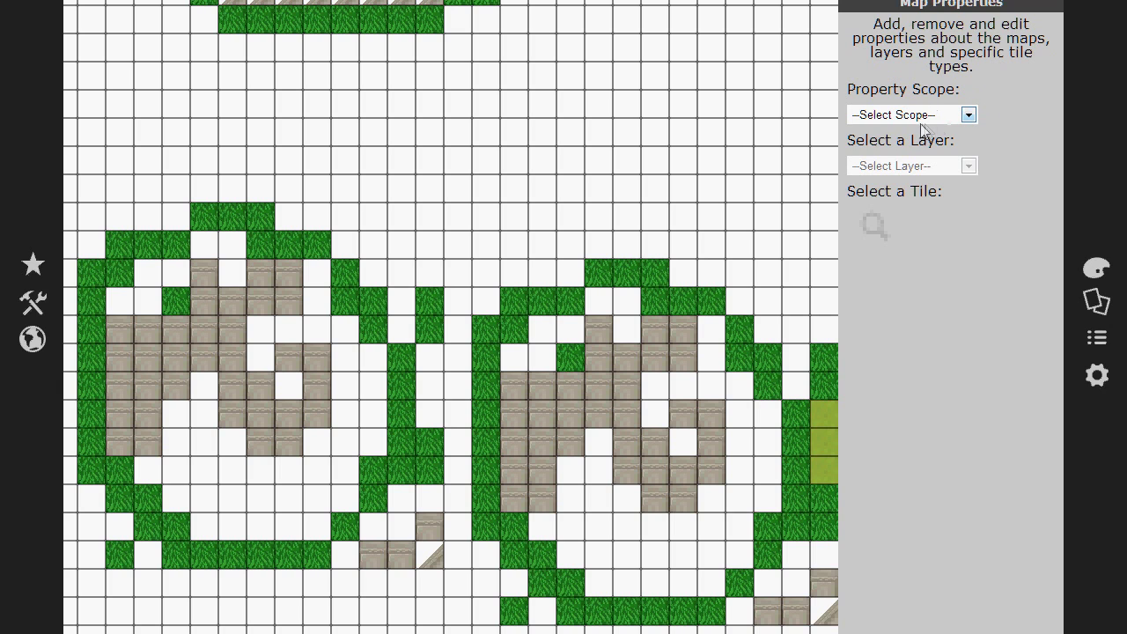
click(937, 114)
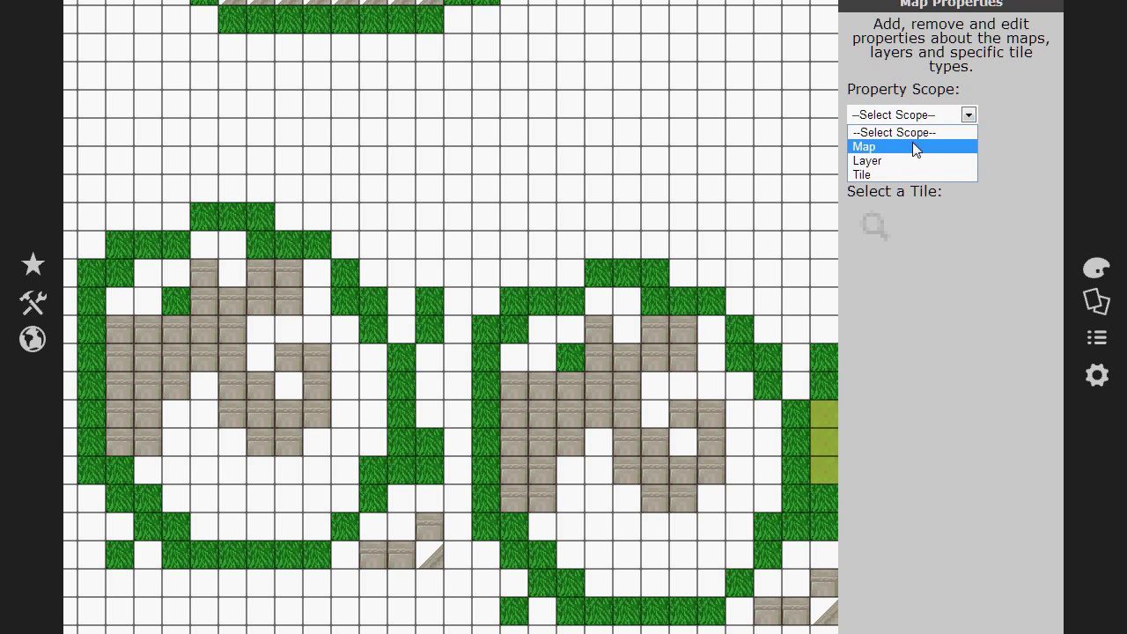
click(913, 143)
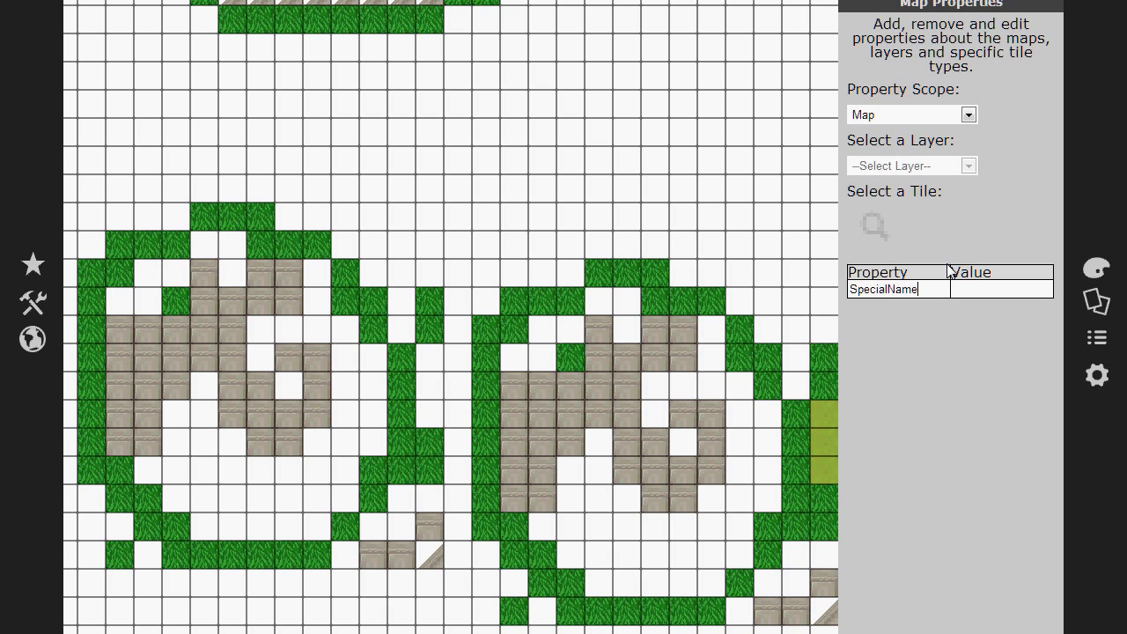
Set the SpecialName value to 'Dungeon Level', correcting the typo.
key(Tab)
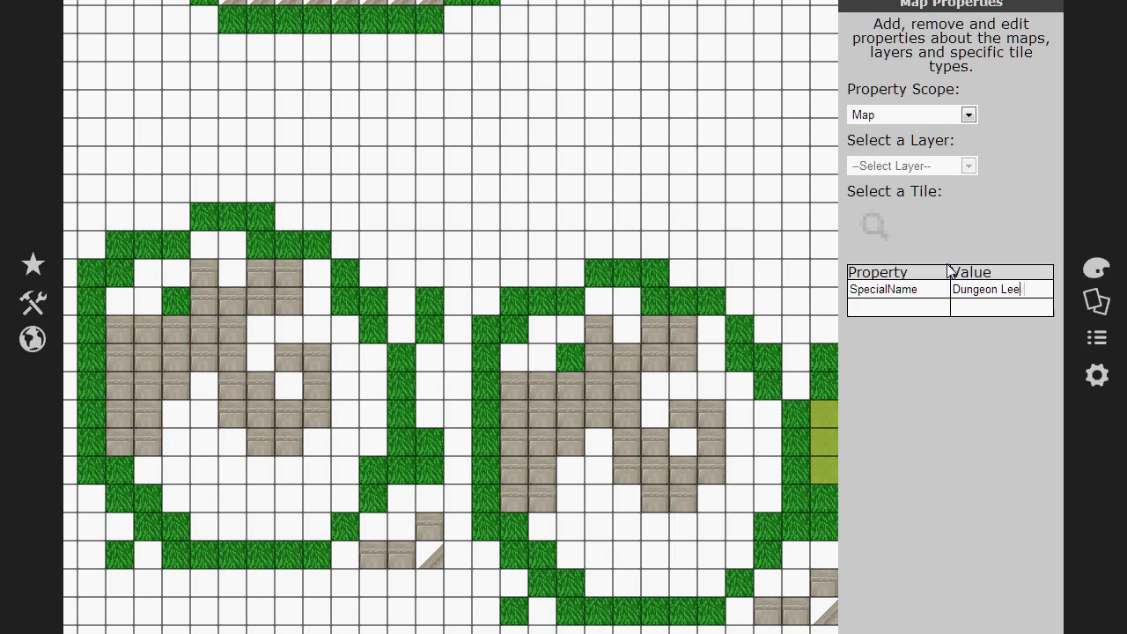
key(BackSpace)
text(vel)
Add a map property named Start Tile with value 1,1.
click(878, 307)
text(Start Zone)
click(997, 307)
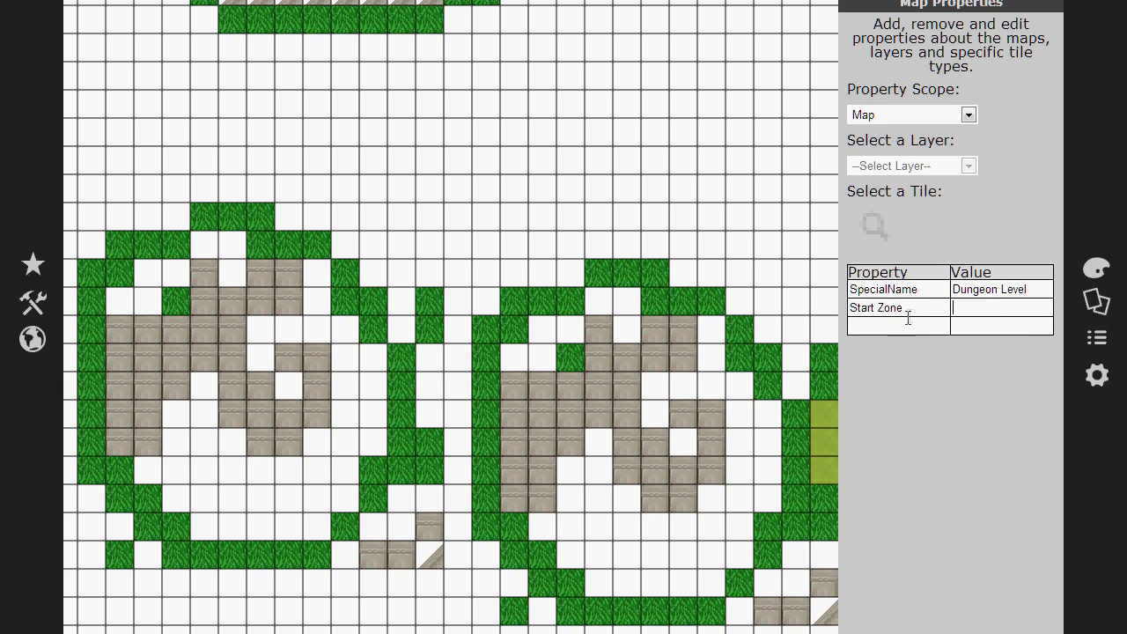
drag(909, 307, 876, 306)
key(BackSpace)
text(Start Tile)
key(Return)
click(940, 334)
click(892, 326)
Switch the property scope to Layer and select Untitled Layer 3.
click(941, 115)
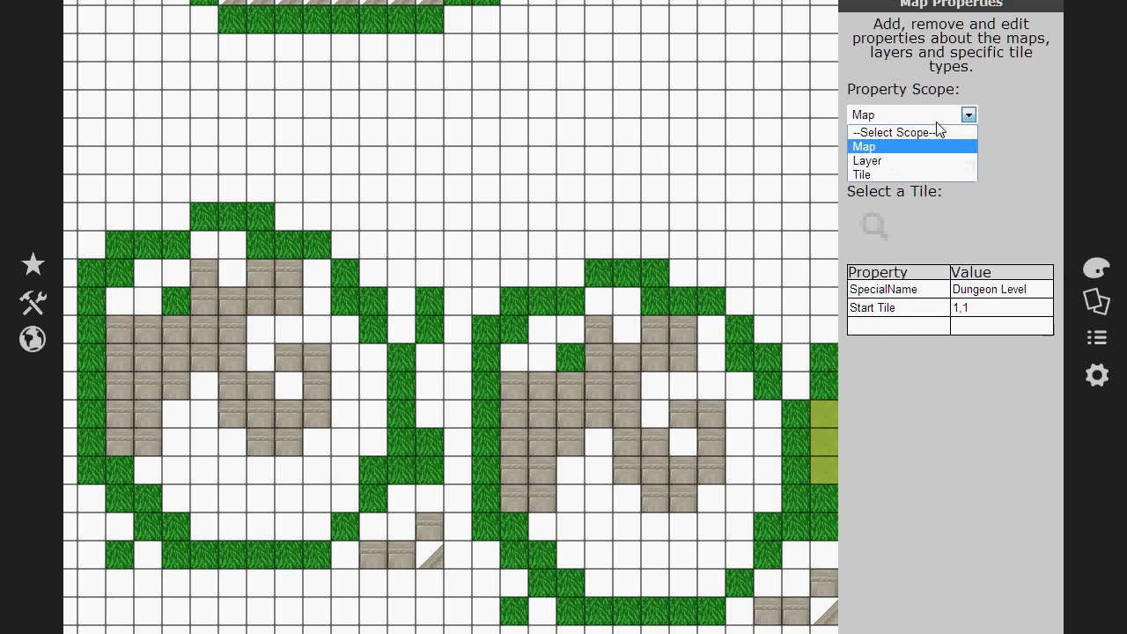
click(899, 161)
click(934, 170)
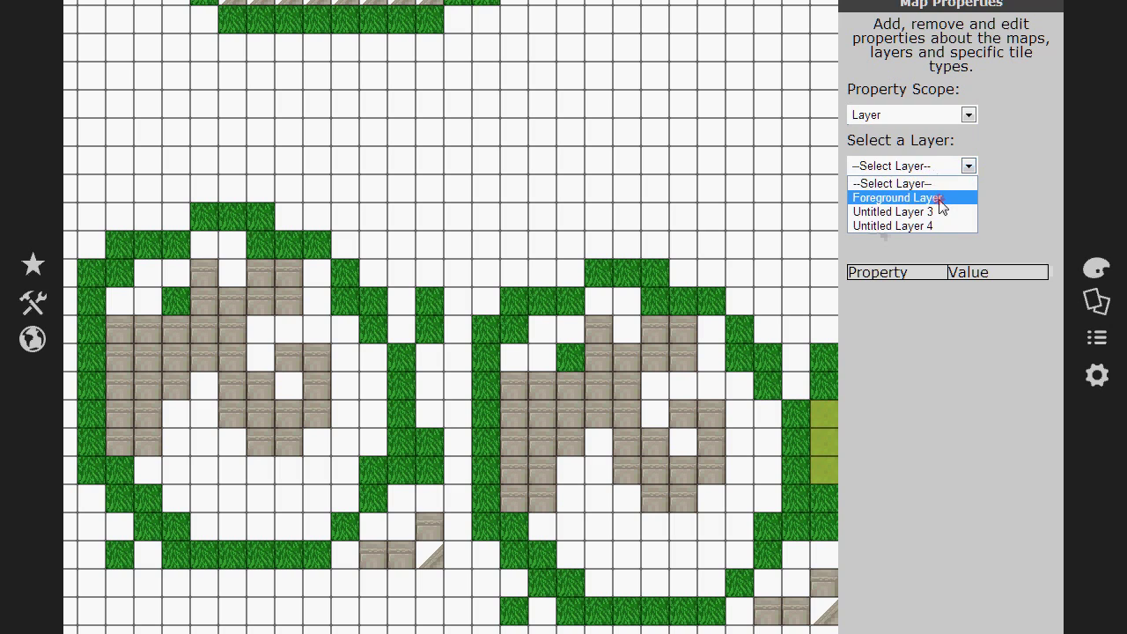
click(941, 198)
click(941, 171)
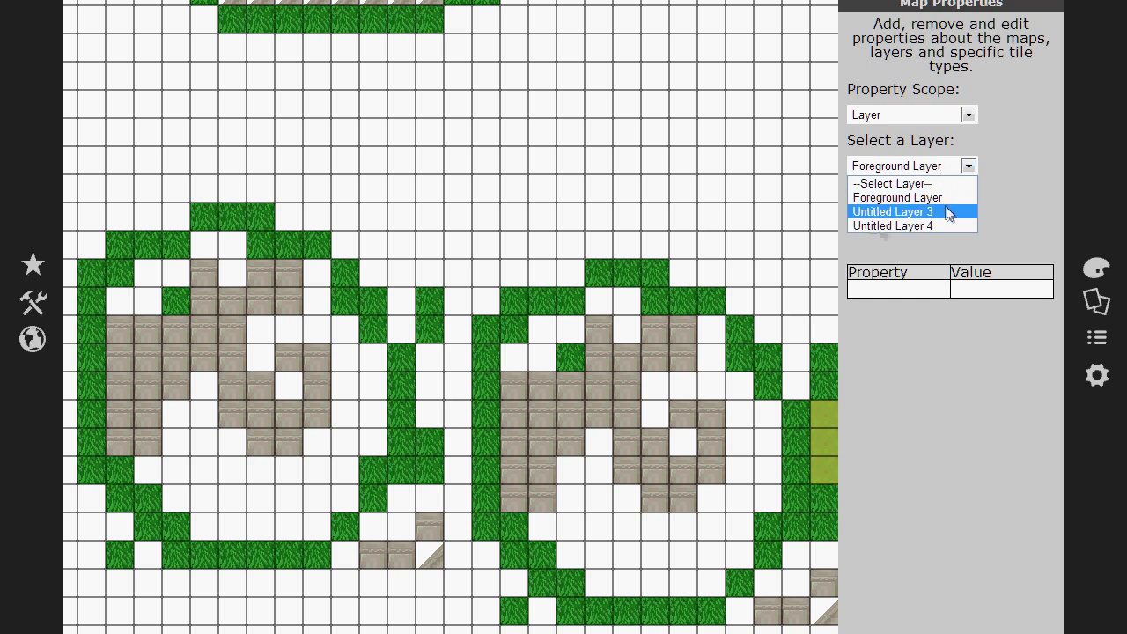
click(948, 211)
Add a Collision property with value true to Untitled Layer 3.
click(913, 289)
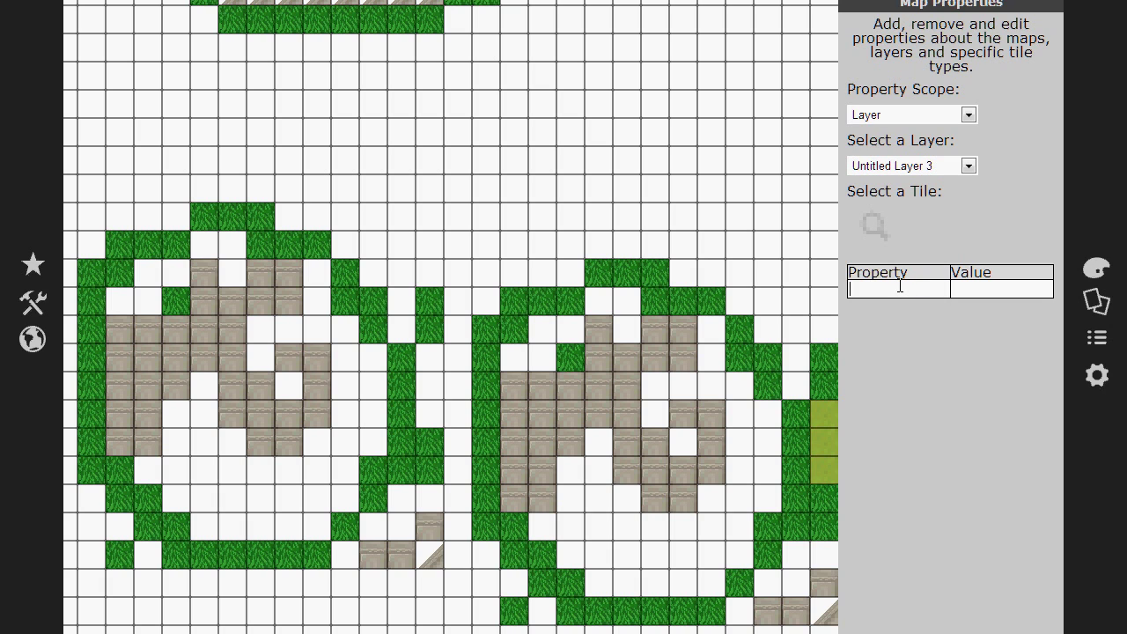
text(Collision)
key(Tab)
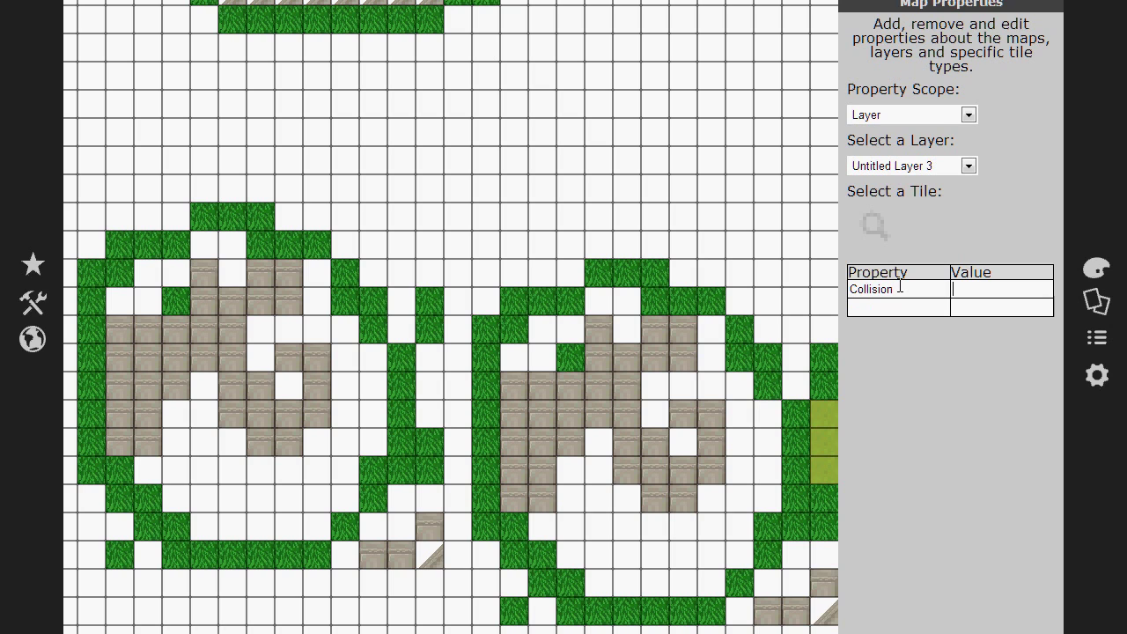
text(true)
Add a Death Tiles property with value 3.
click(922, 308)
text(Death Tiles)
key(Return)
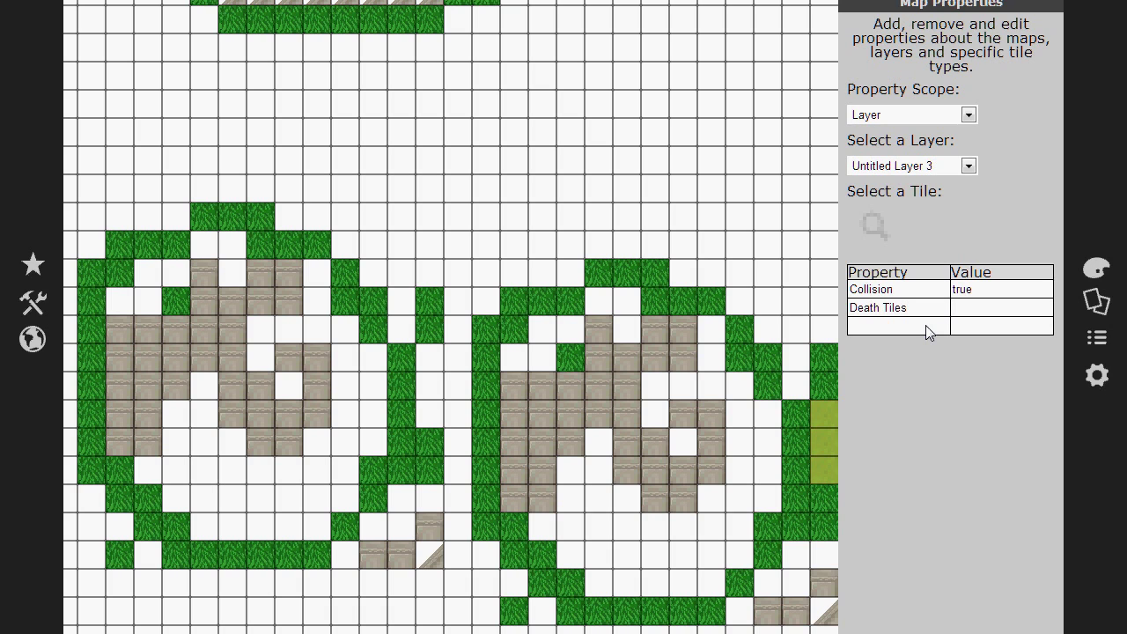
text(3)
Add a Death Tiled Damage property with value 23, fixing the mistyped name.
click(907, 323)
text(Death)
text( Tile)
text( Hit)
text(points)
key(BackSpace)
key(BackSpace)
key(BackSpace)
key(BackSpace)
key(BackSpace)
key(BackSpace)
key(BackSpace)
key(BackSpace)
key(BackSpace)
key(BackSpace)
text(s F)
key(BackSpace)
text(Damage)
key(Tab)
text(23)
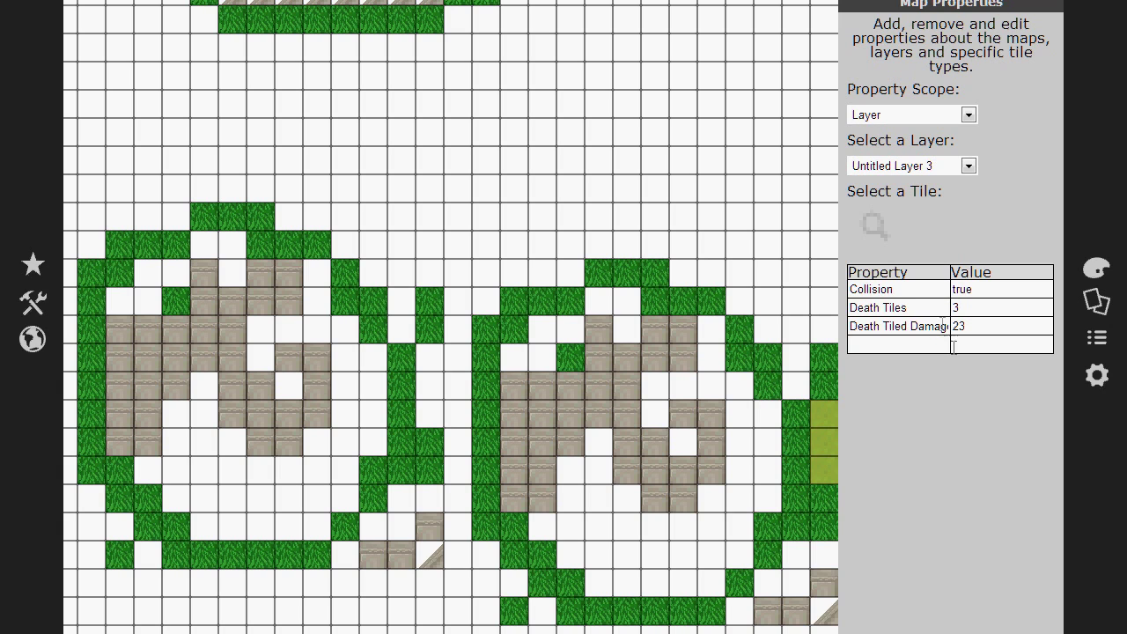
drag(893, 323, 935, 322)
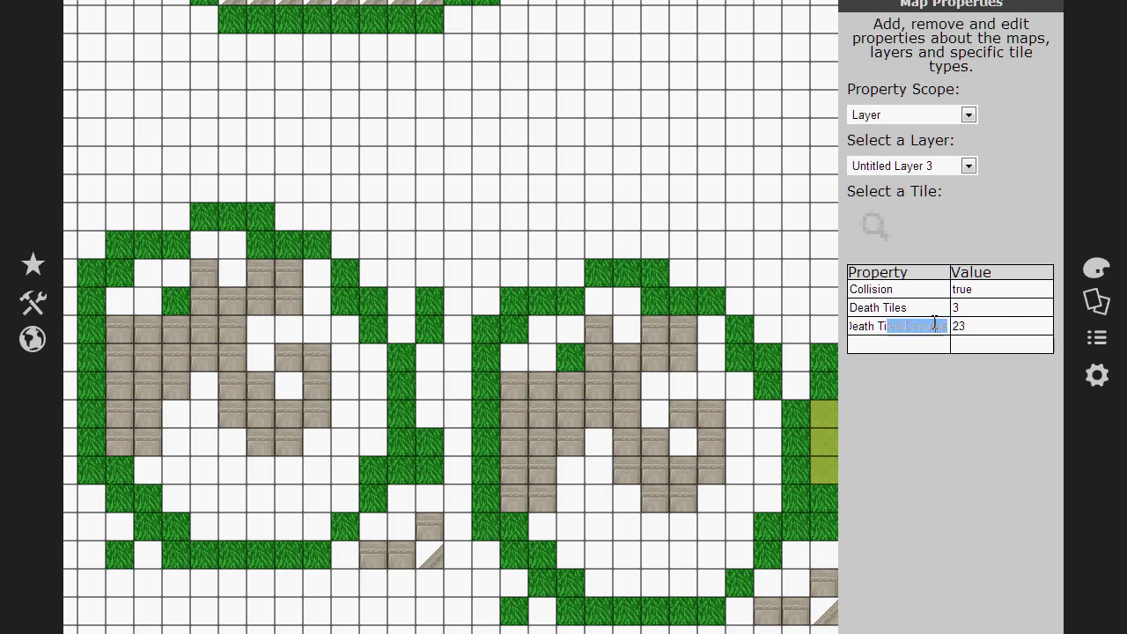
click(935, 323)
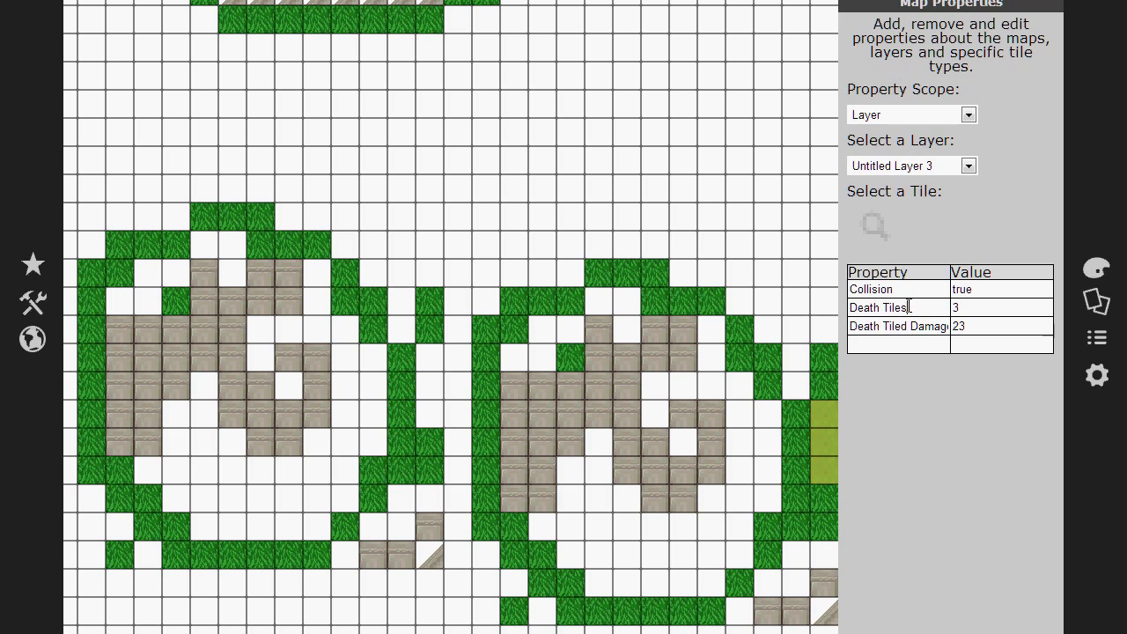
click(909, 292)
click(896, 326)
click(912, 325)
Browse the properties of Untitled Layer 4 and Untitled Layer 3.
click(947, 165)
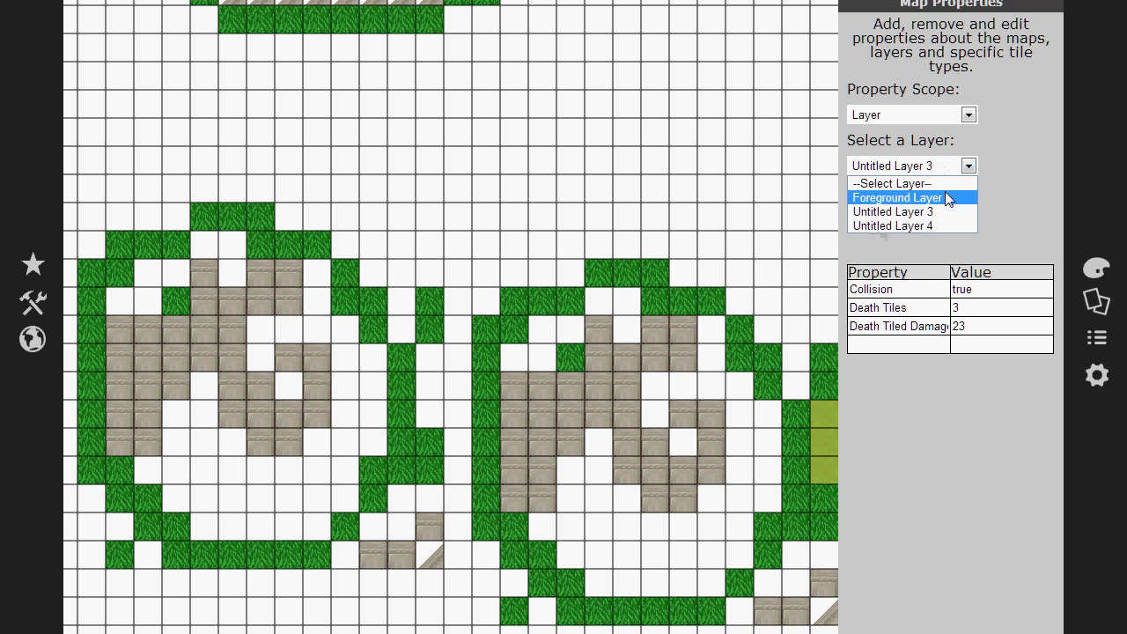
click(945, 196)
click(947, 165)
click(936, 224)
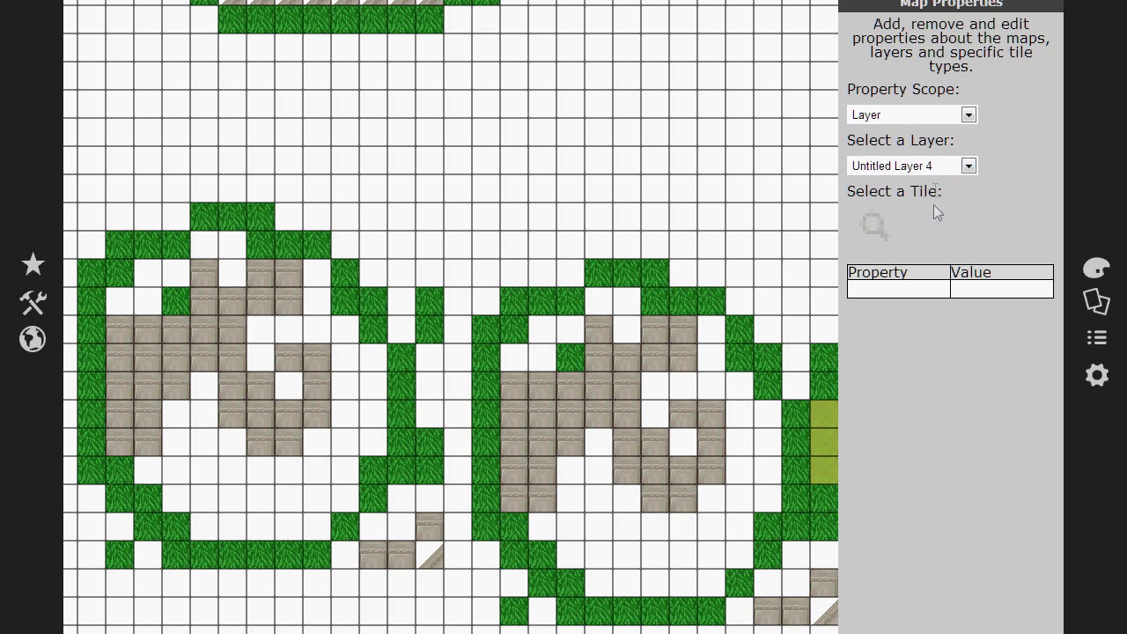
key(Up)
click(902, 308)
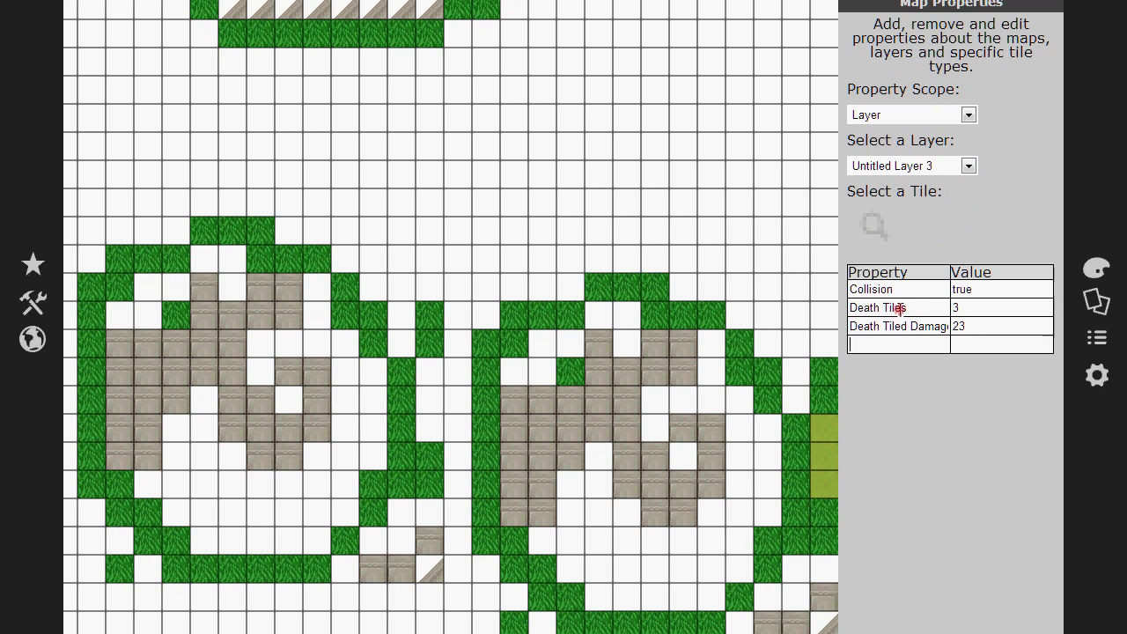
Add a test property 'hjjhh' with value 'jkjhhk' to the Foreground Layer.
click(921, 166)
click(924, 196)
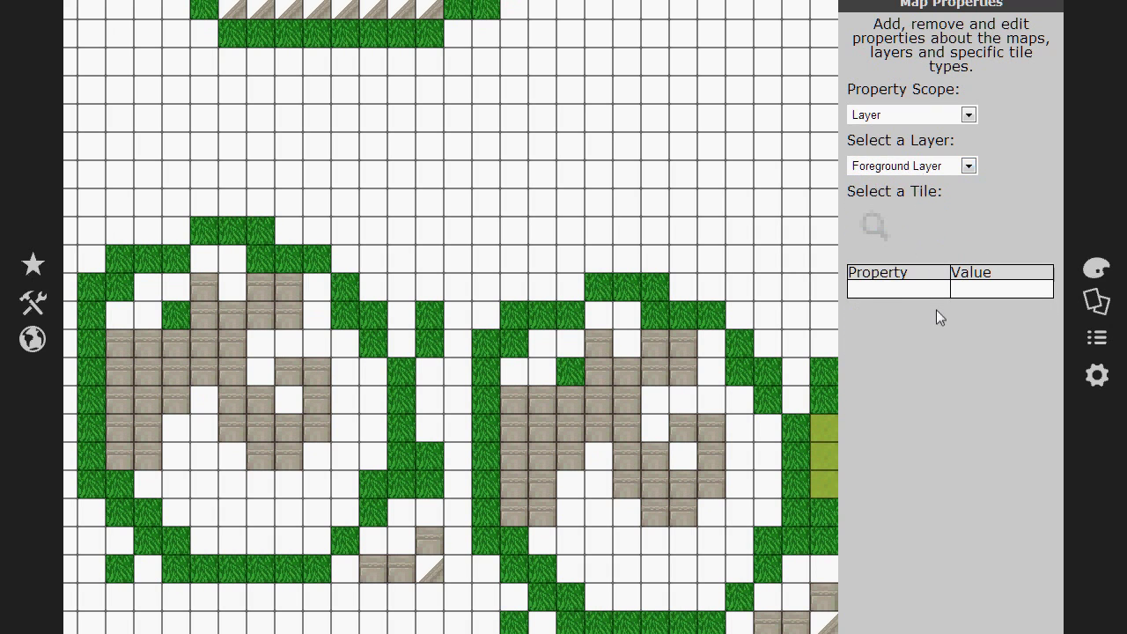
click(936, 288)
text(hjjhh)
click(969, 289)
text(jkjhhk)
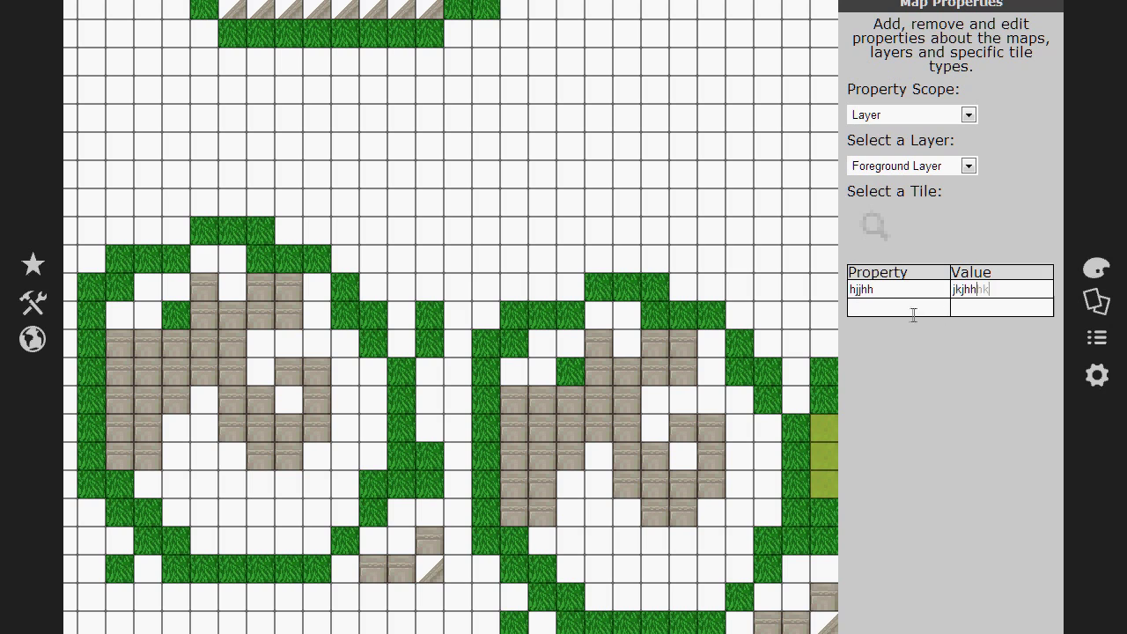
click(911, 309)
Back on Untitled Layer 3, delete the Death Tiles property and clear the Death Tiled Damage value.
click(921, 166)
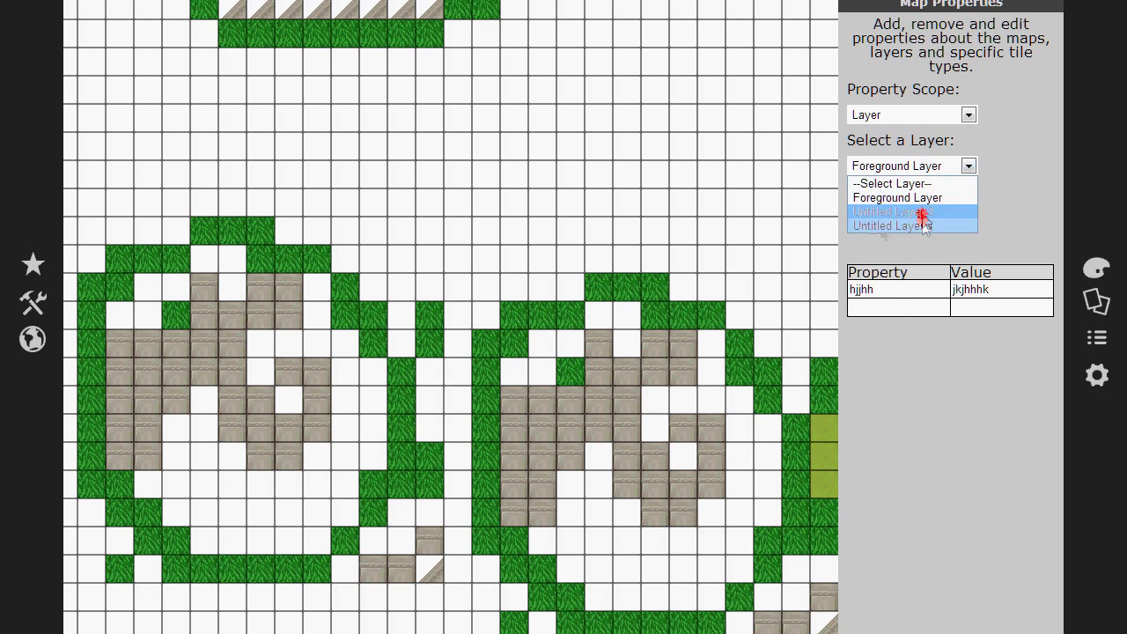
click(921, 218)
click(921, 166)
click(925, 208)
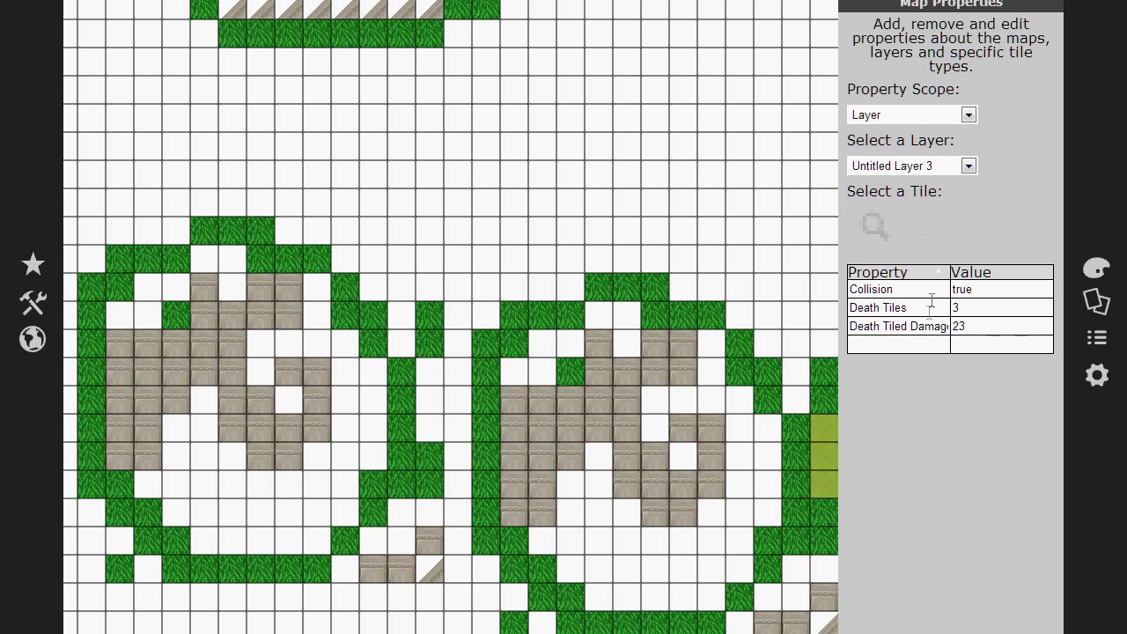
drag(920, 308, 755, 282)
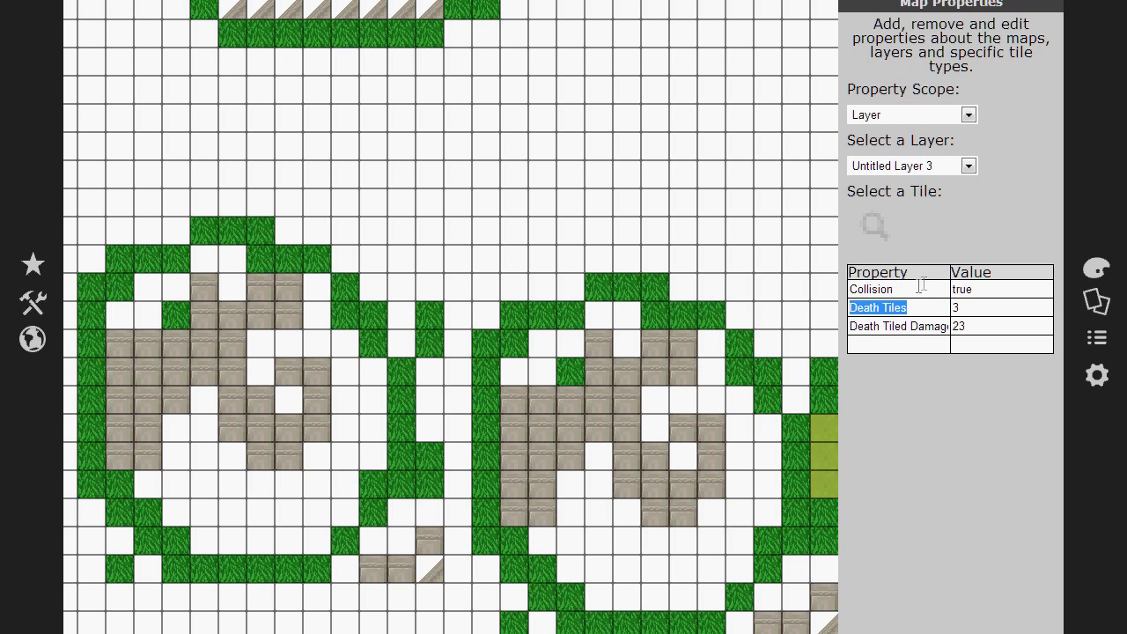
key(BackSpace)
click(966, 343)
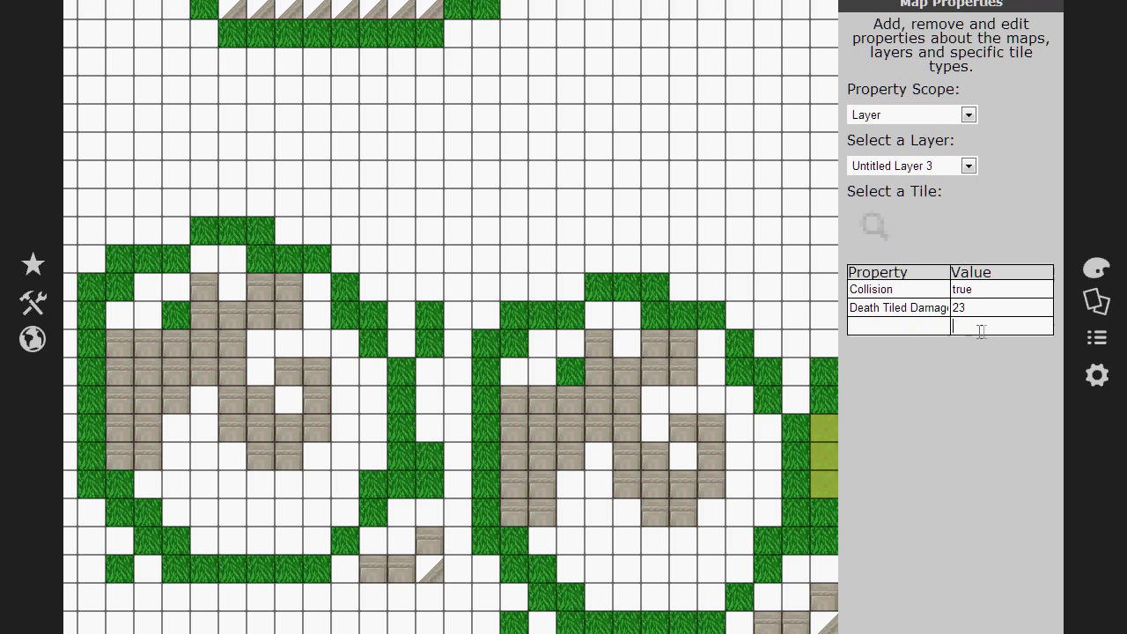
drag(981, 308, 960, 307)
key(BackSpace)
key(BackSpace)
click(943, 326)
Set the property scope to Tile and make Foreground Layer the active layer.
click(916, 116)
click(913, 172)
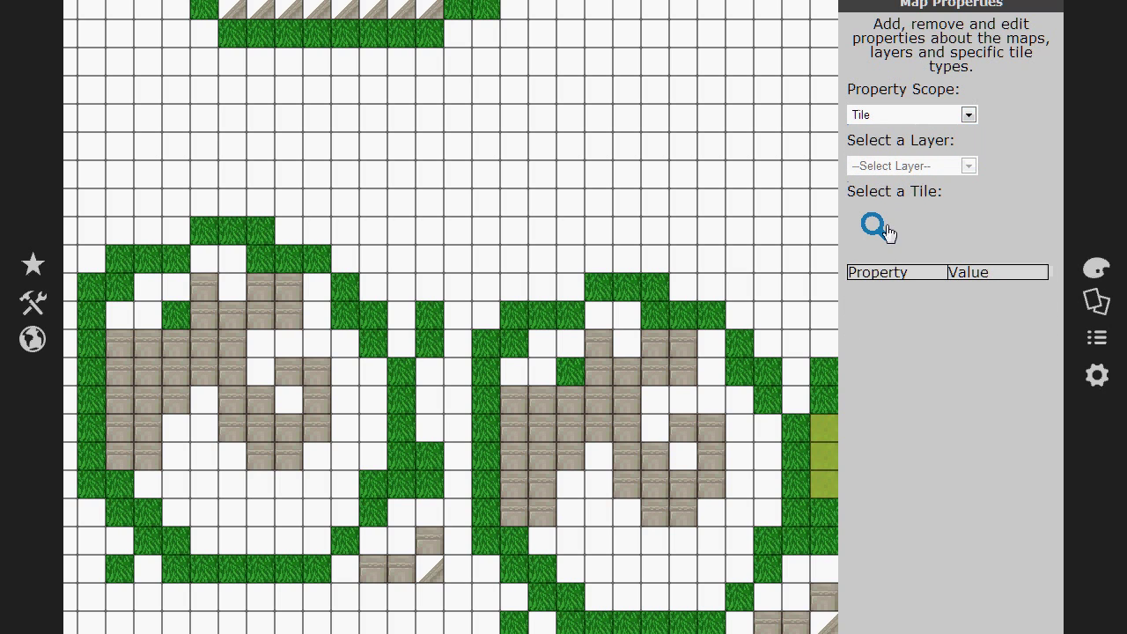
click(1098, 302)
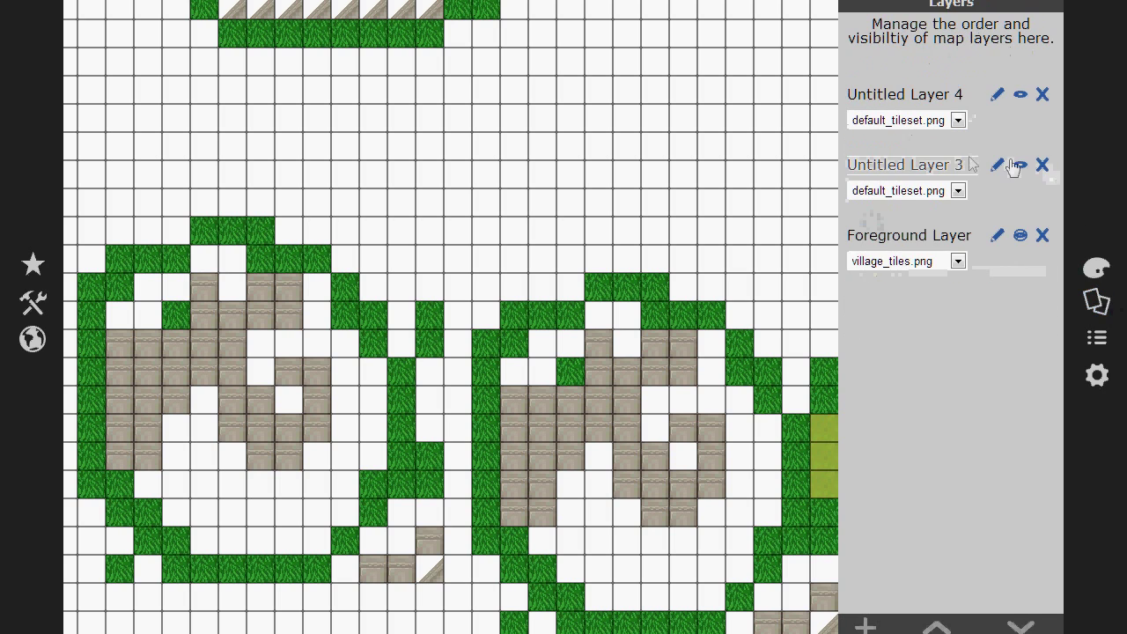
click(913, 99)
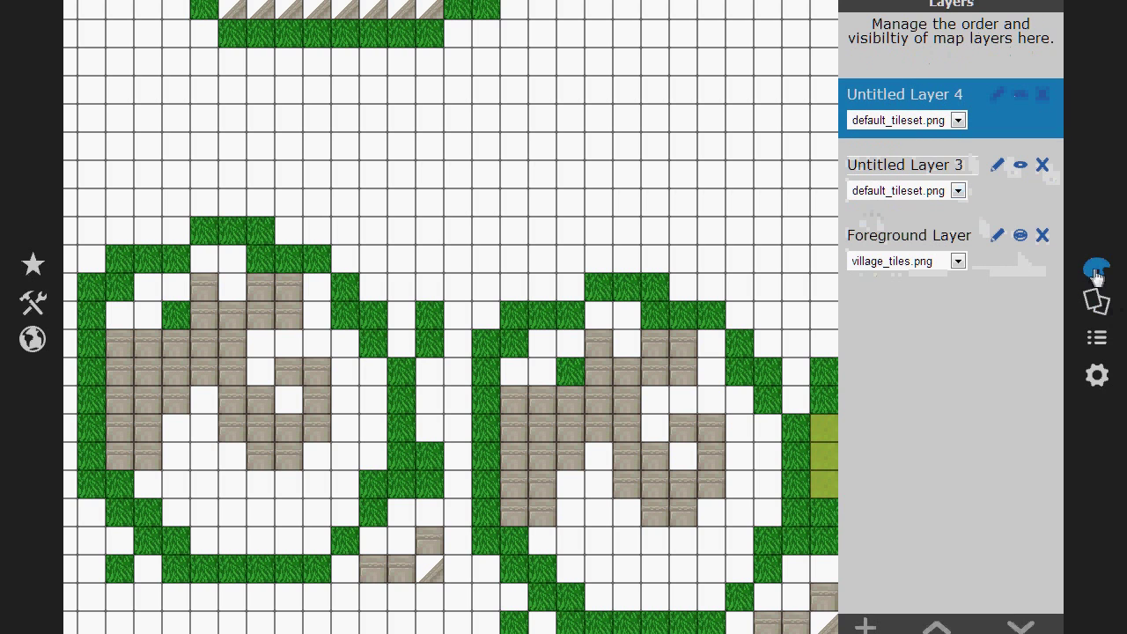
click(923, 236)
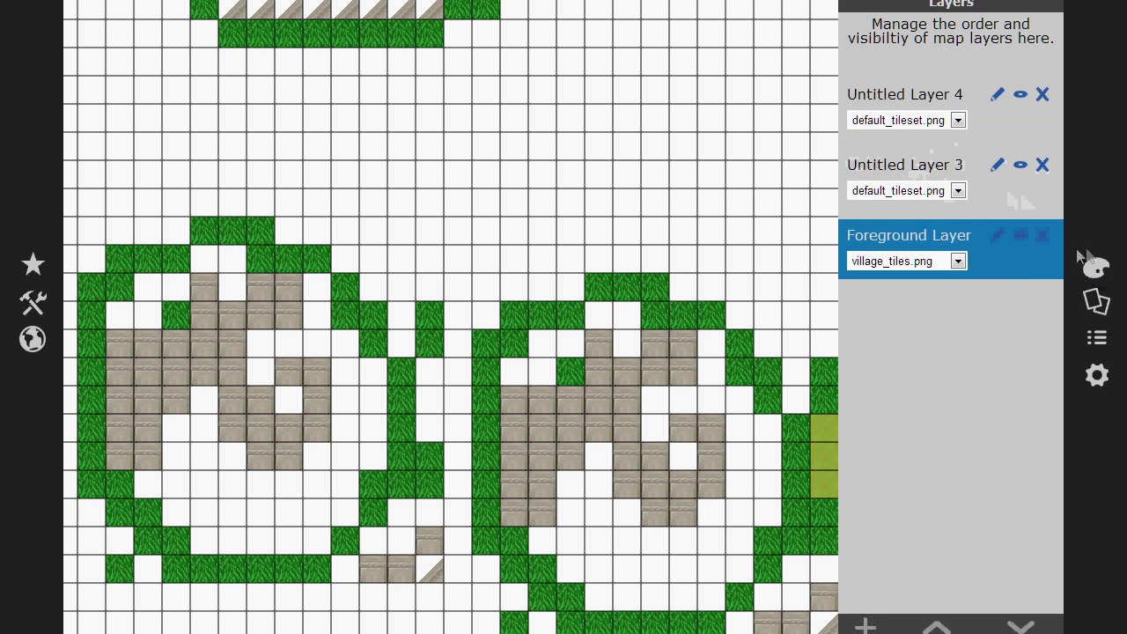
click(1096, 266)
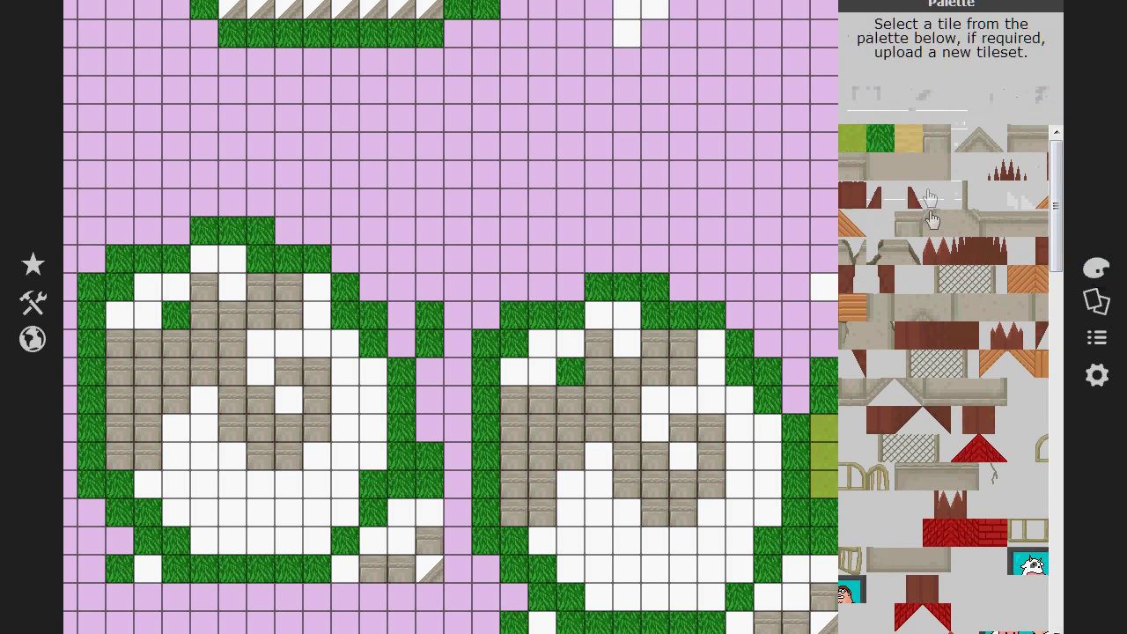
click(1095, 336)
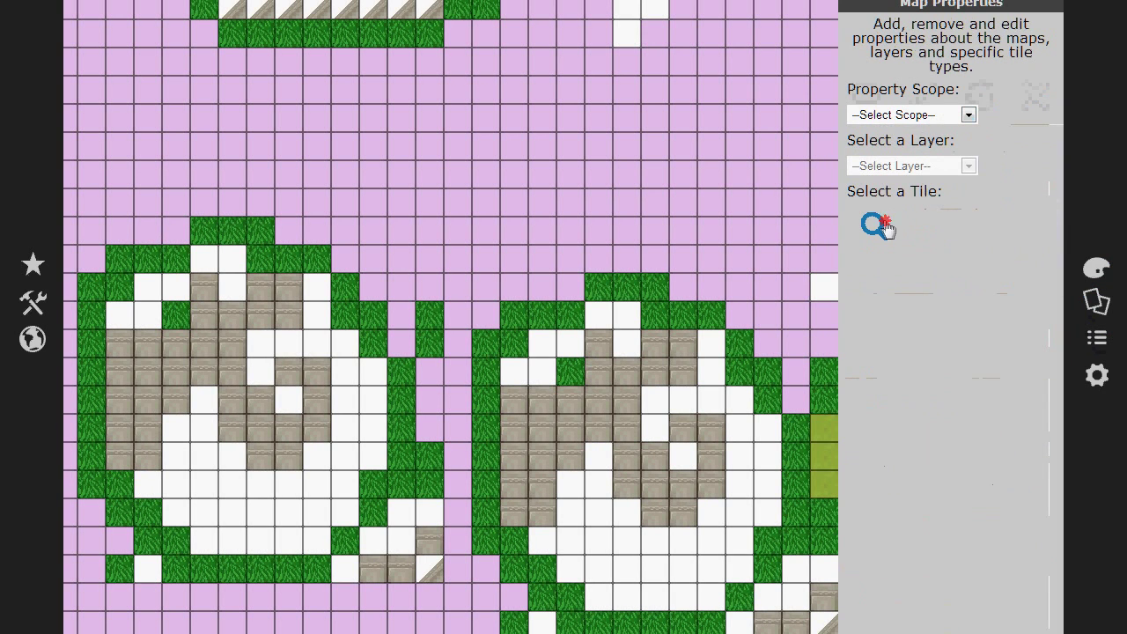
Paint two olive tiles near the map's top-left and pick one for editing.
click(876, 225)
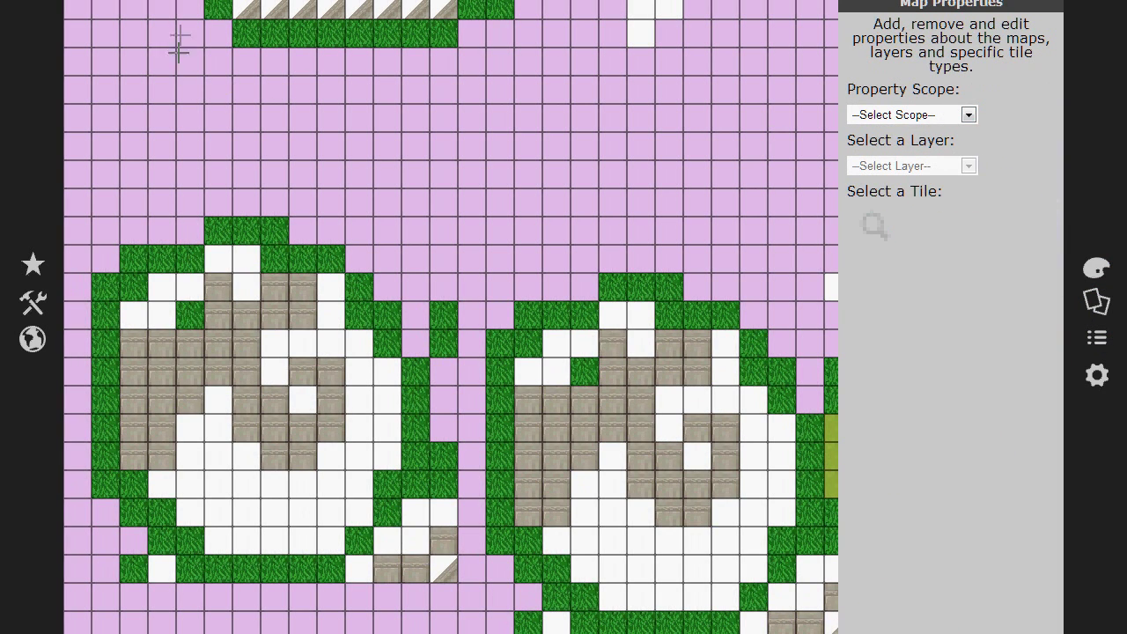
click(162, 38)
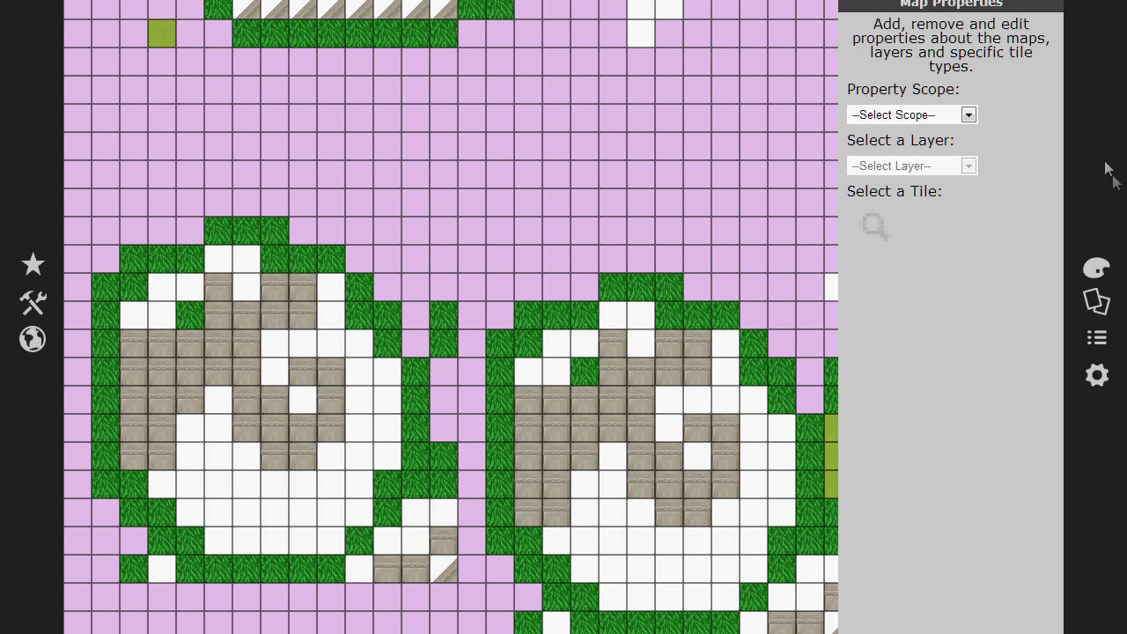
click(881, 225)
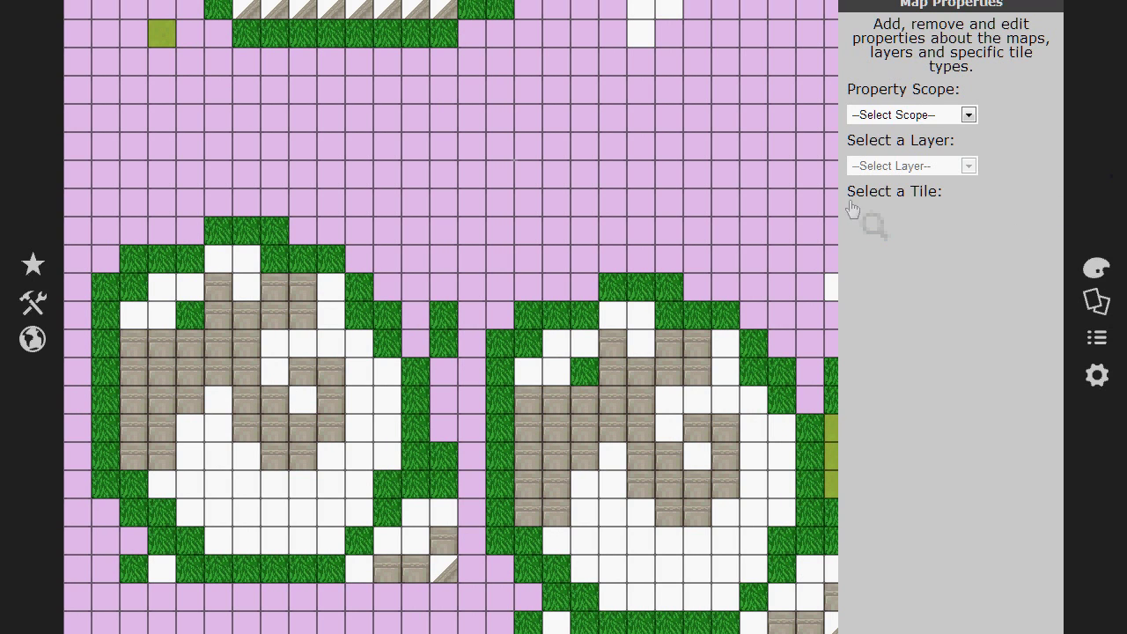
click(192, 37)
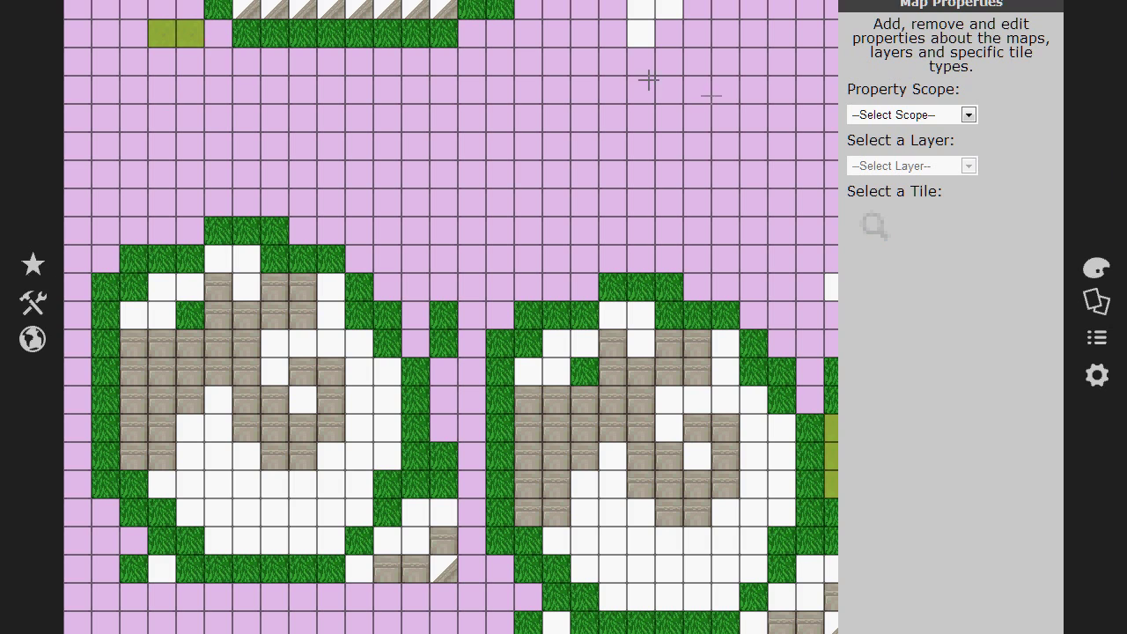
click(968, 115)
click(918, 173)
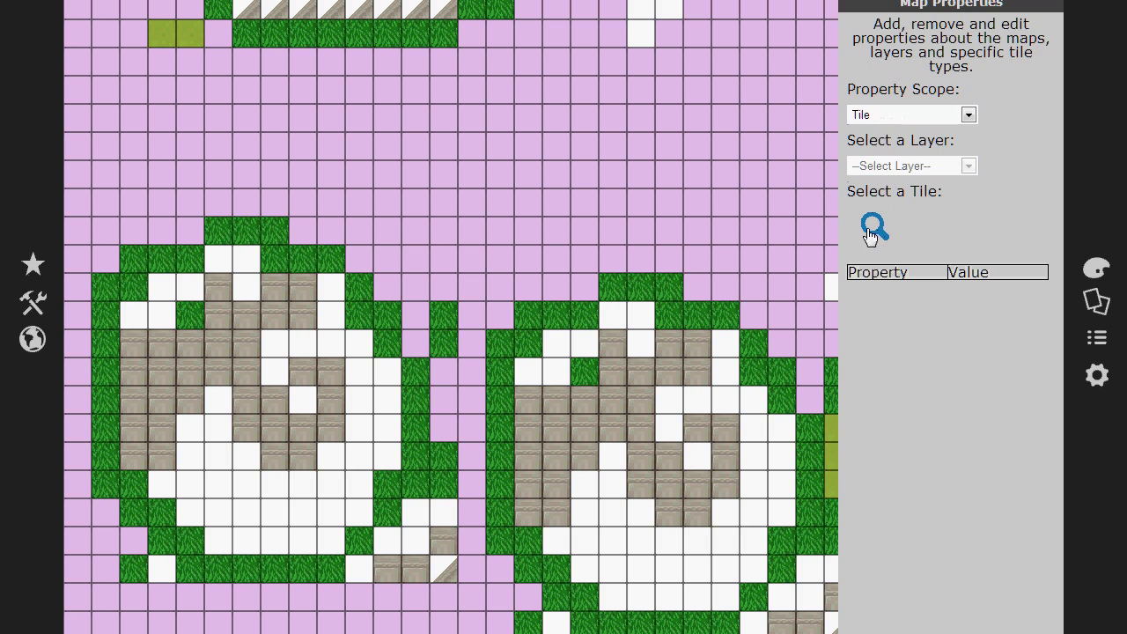
click(881, 225)
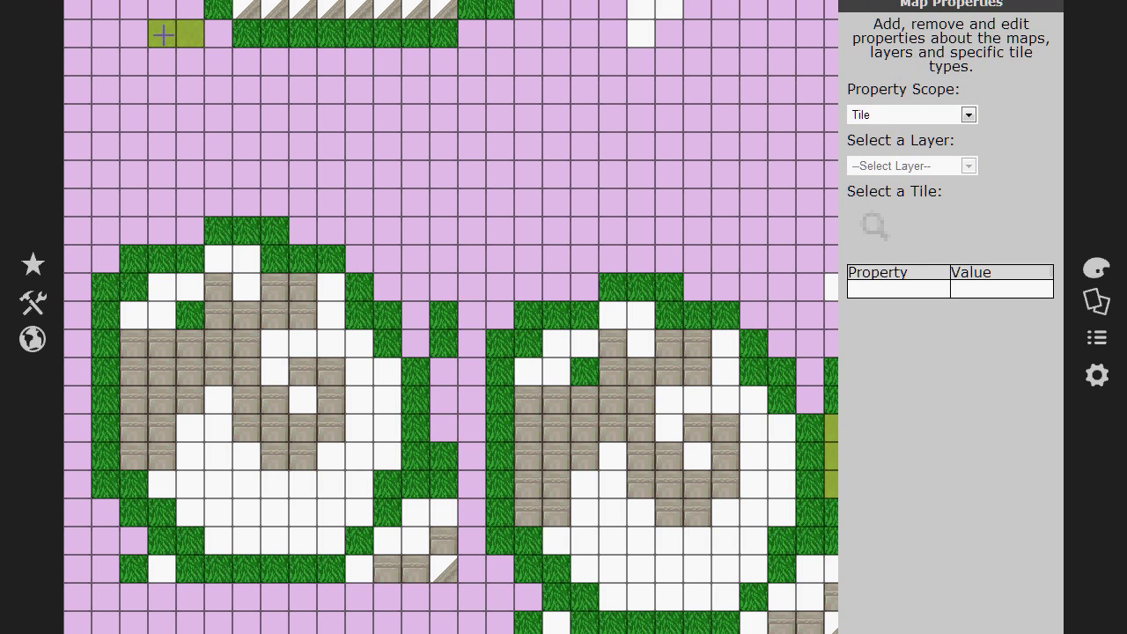
Give the olive tile a Warp Zone 2 Start property with value true.
click(899, 288)
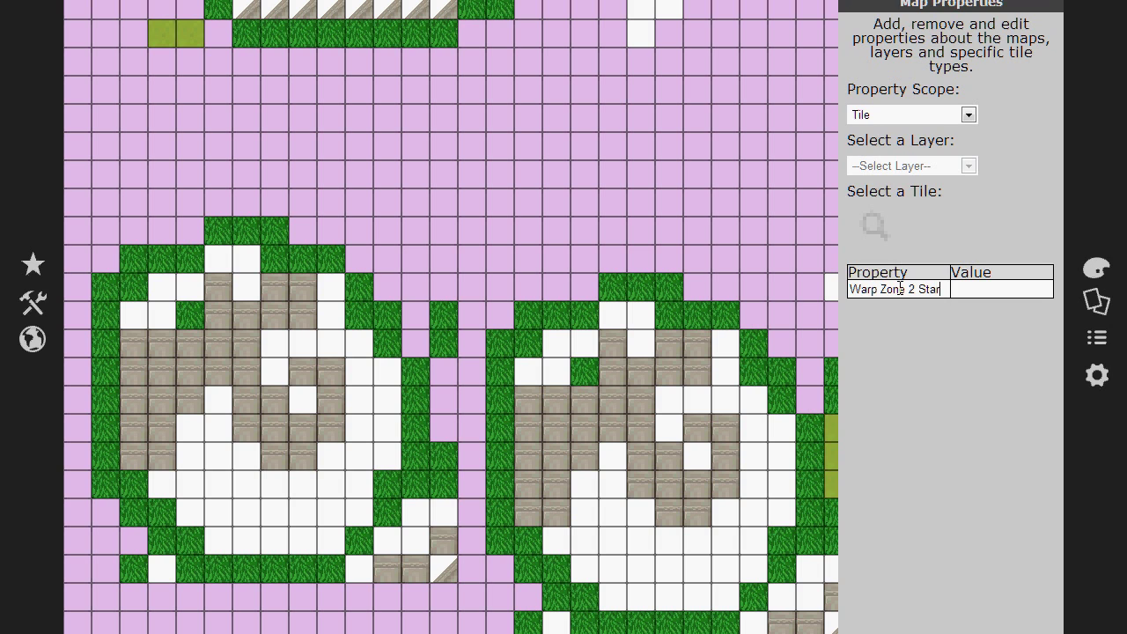
click(1000, 288)
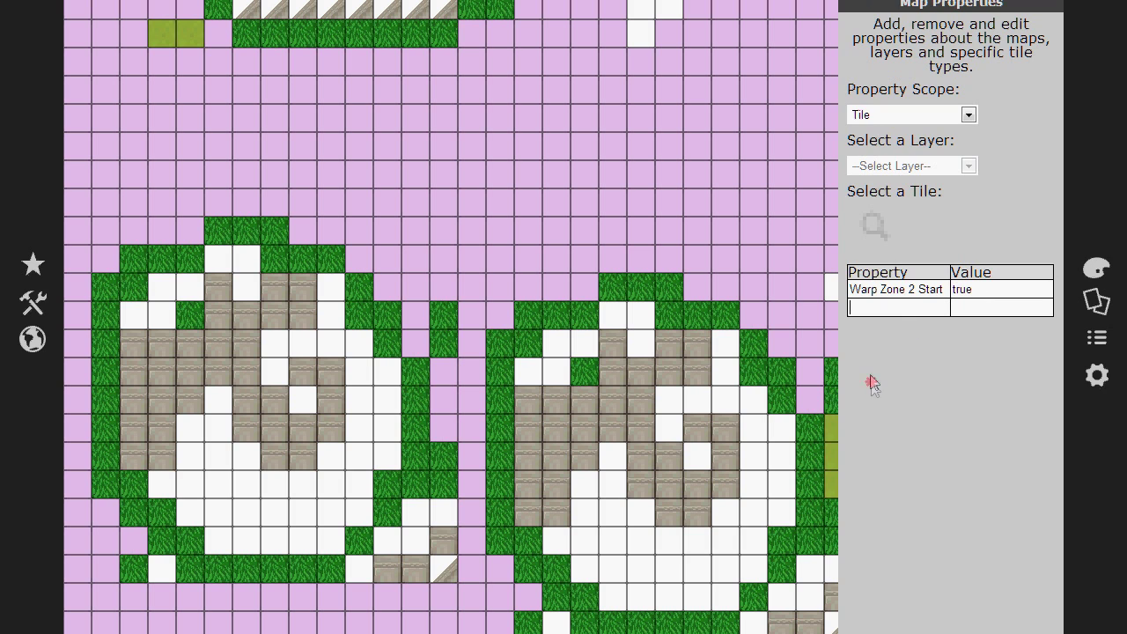
click(135, 56)
click(151, 35)
Inspect pink tiles' properties, finding the Warp Zone End tile, then return to the olive tile.
click(537, 36)
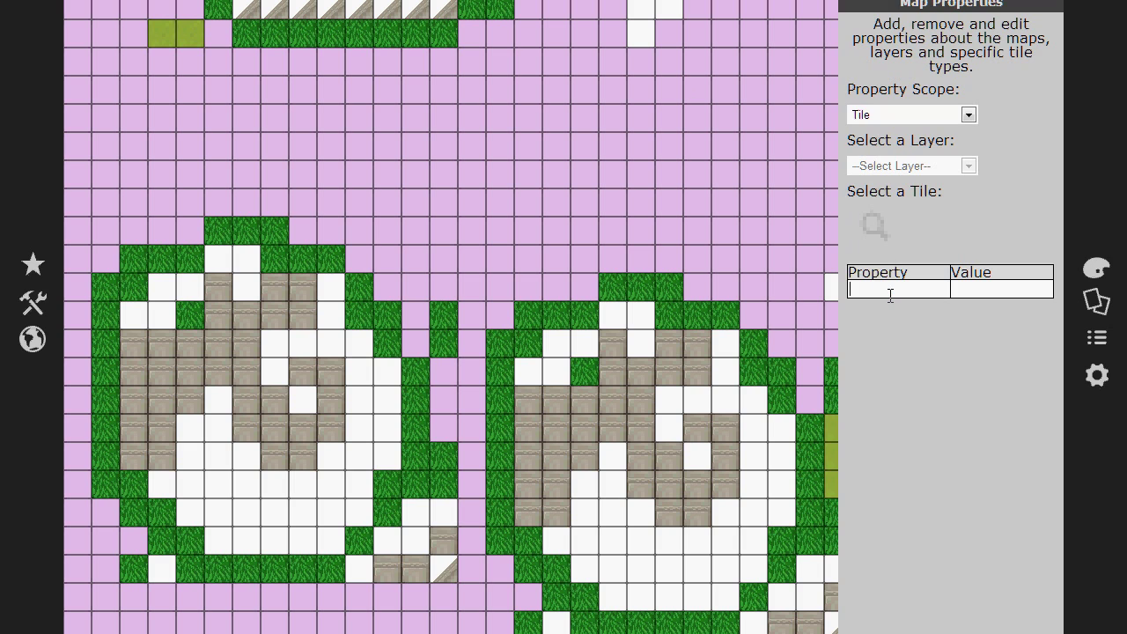
click(541, 138)
click(468, 81)
click(486, 29)
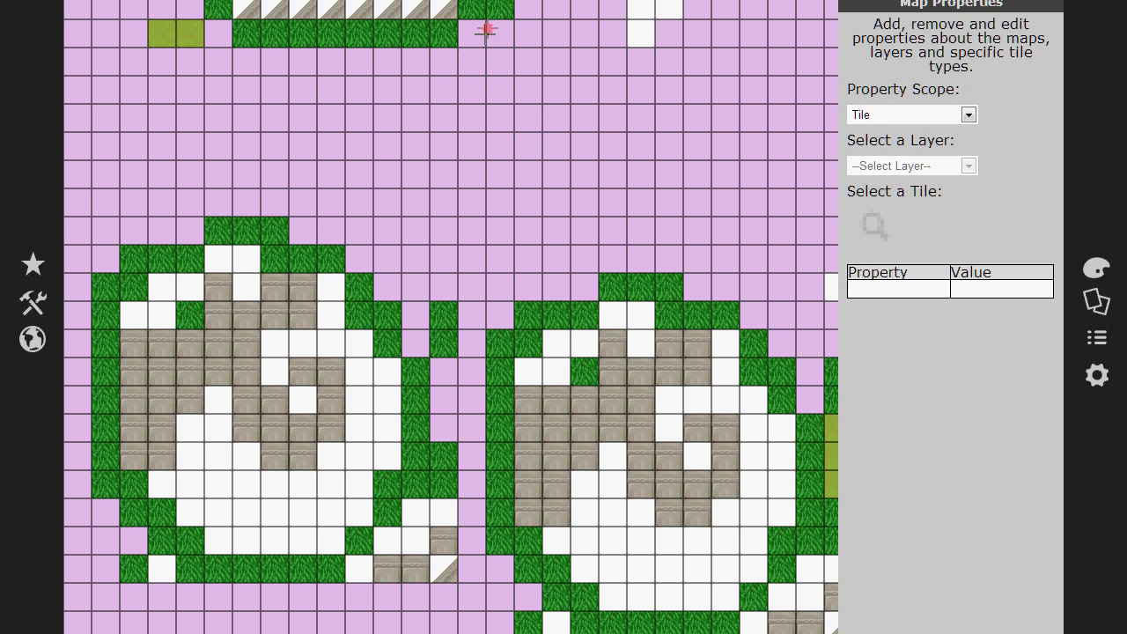
click(525, 69)
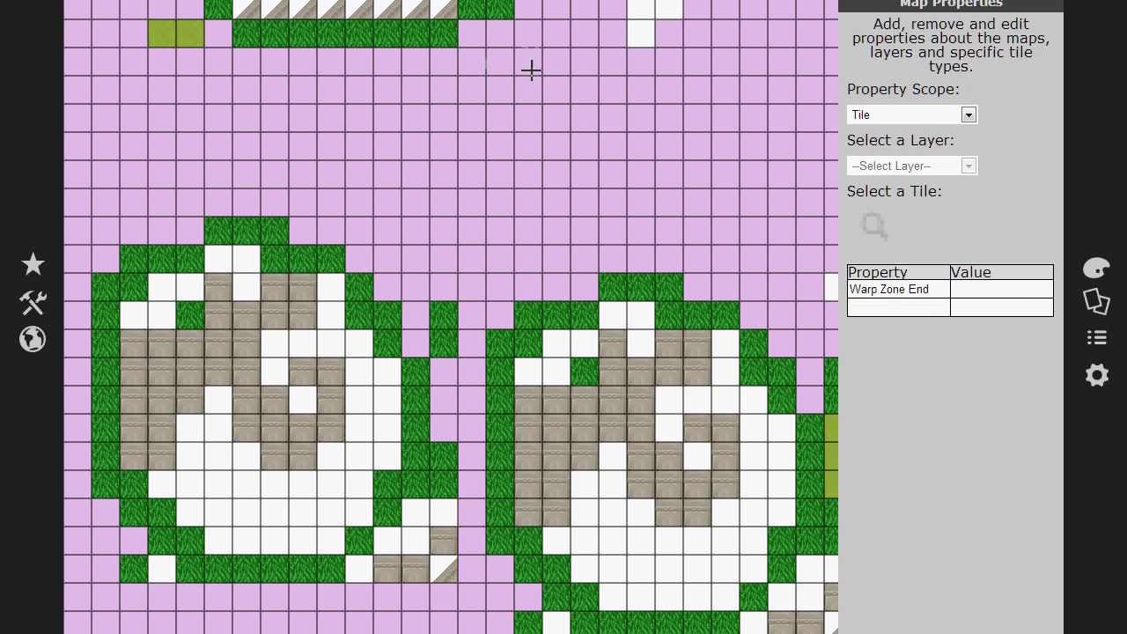
click(152, 31)
Close map properties, open Settings and try applying a new map width.
click(1095, 343)
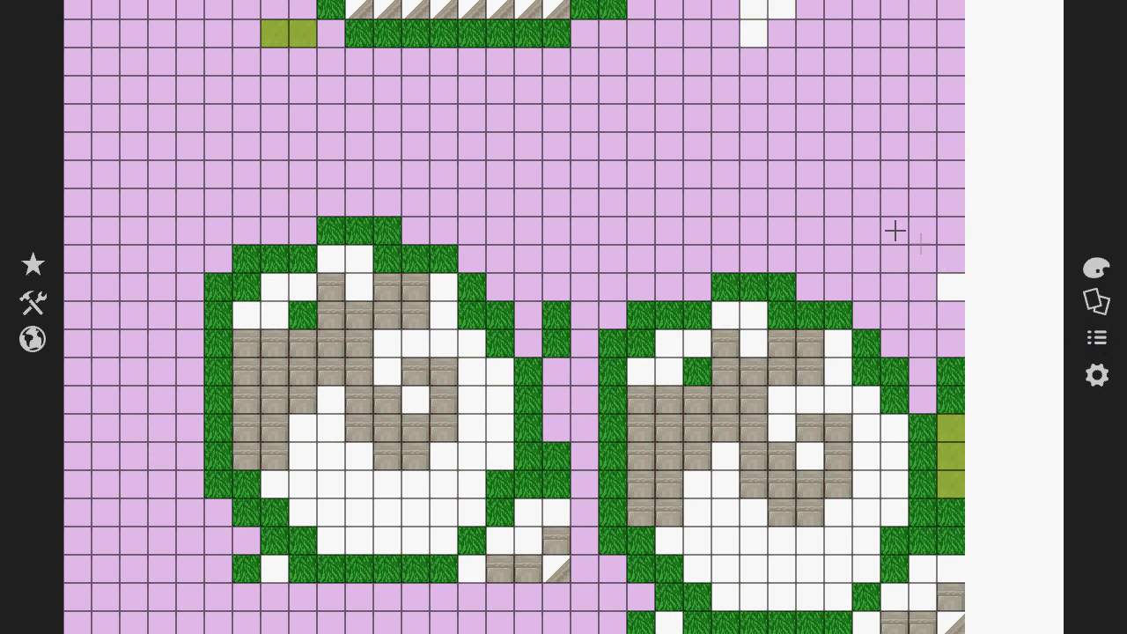
click(1096, 377)
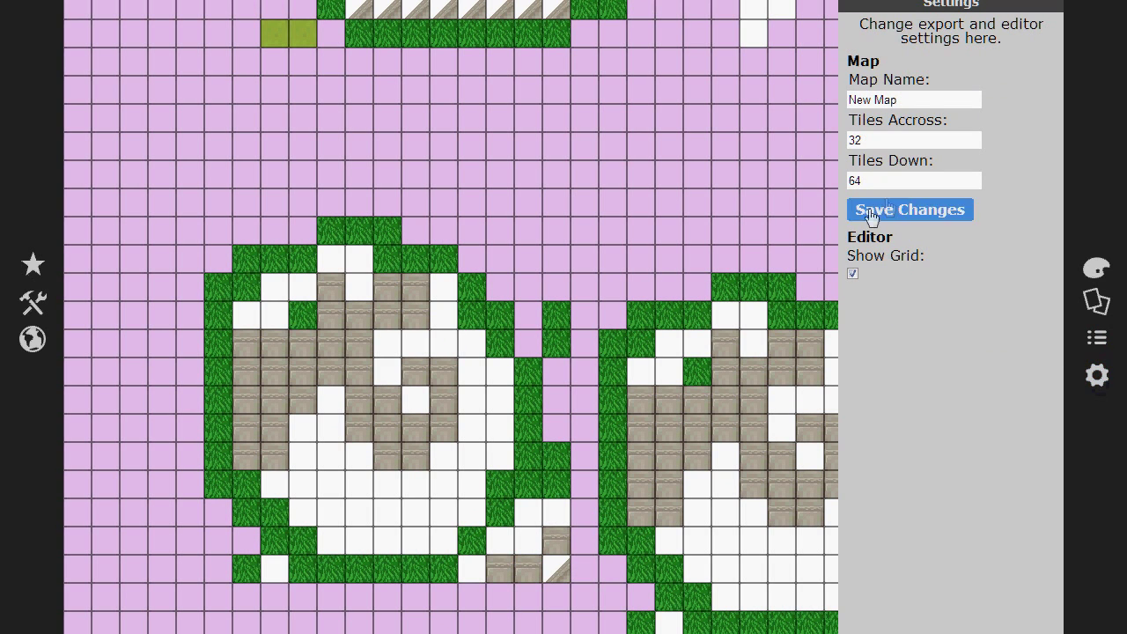
drag(880, 144, 800, 132)
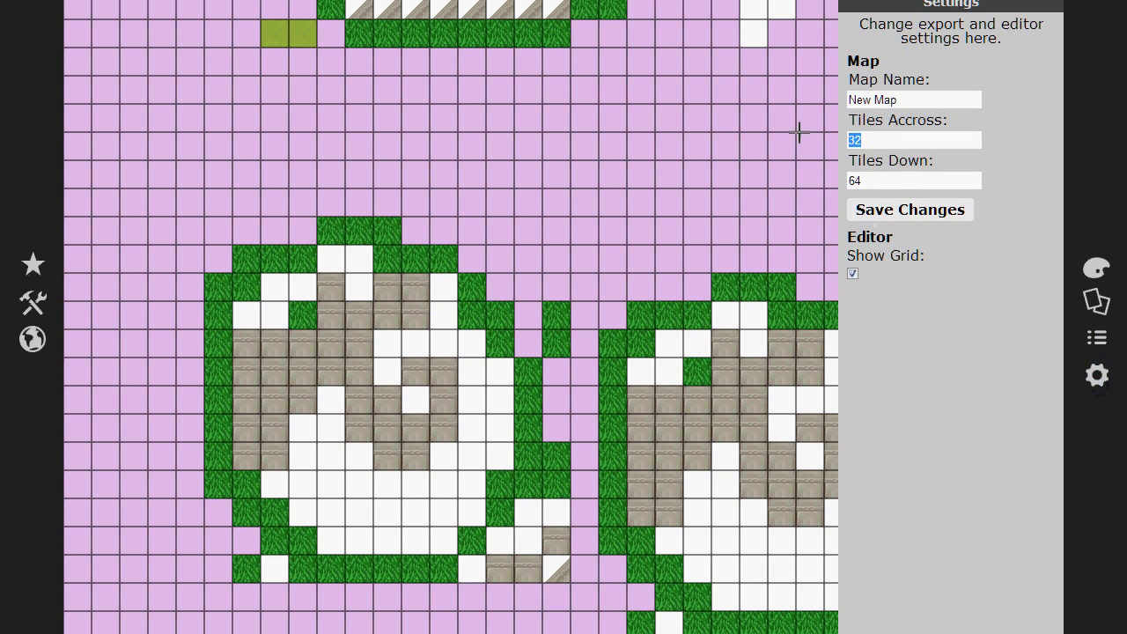
click(918, 134)
click(923, 221)
click(911, 210)
click(936, 217)
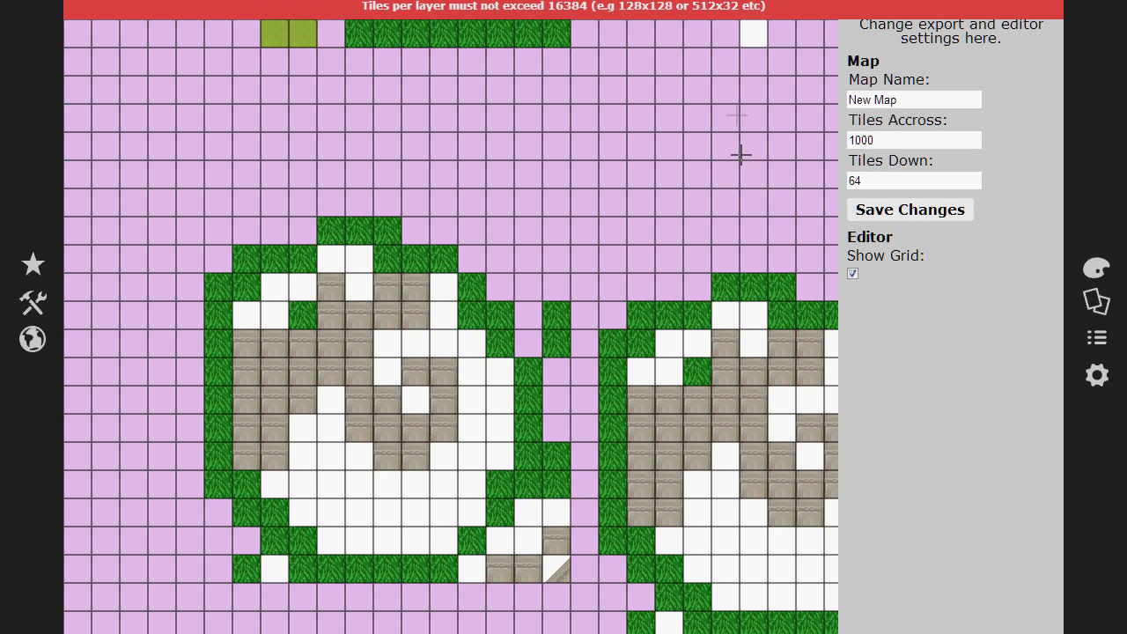
Set Tiles Across and Tiles Down to 128, save, and show the tile palette.
drag(893, 136, 713, 79)
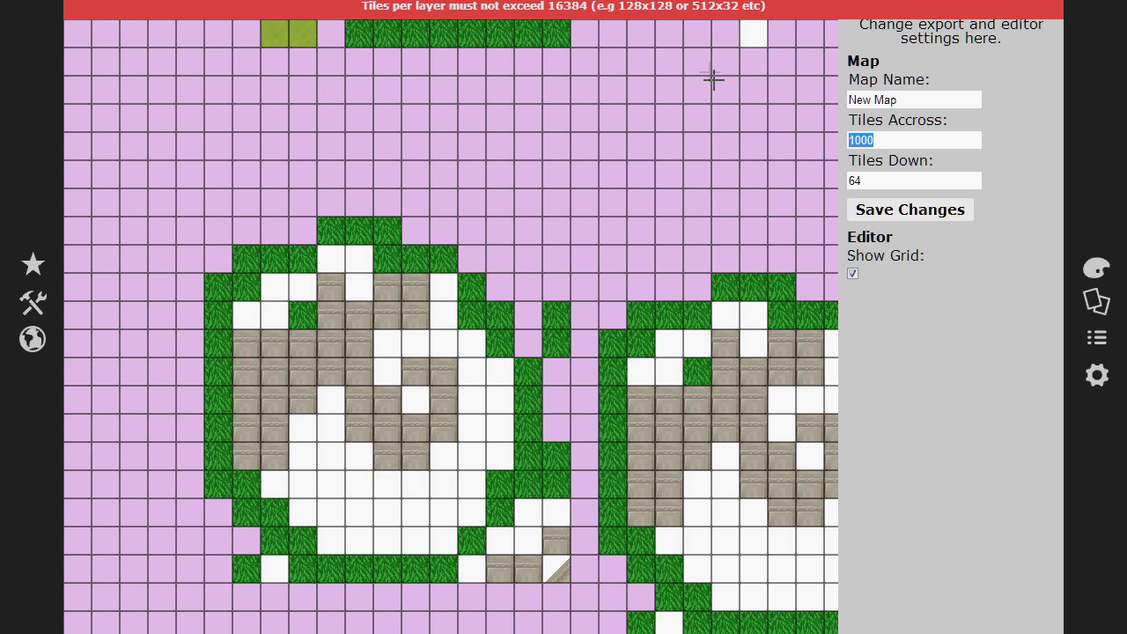
text(129)
key(BackSpace)
text(8)
key(Tab)
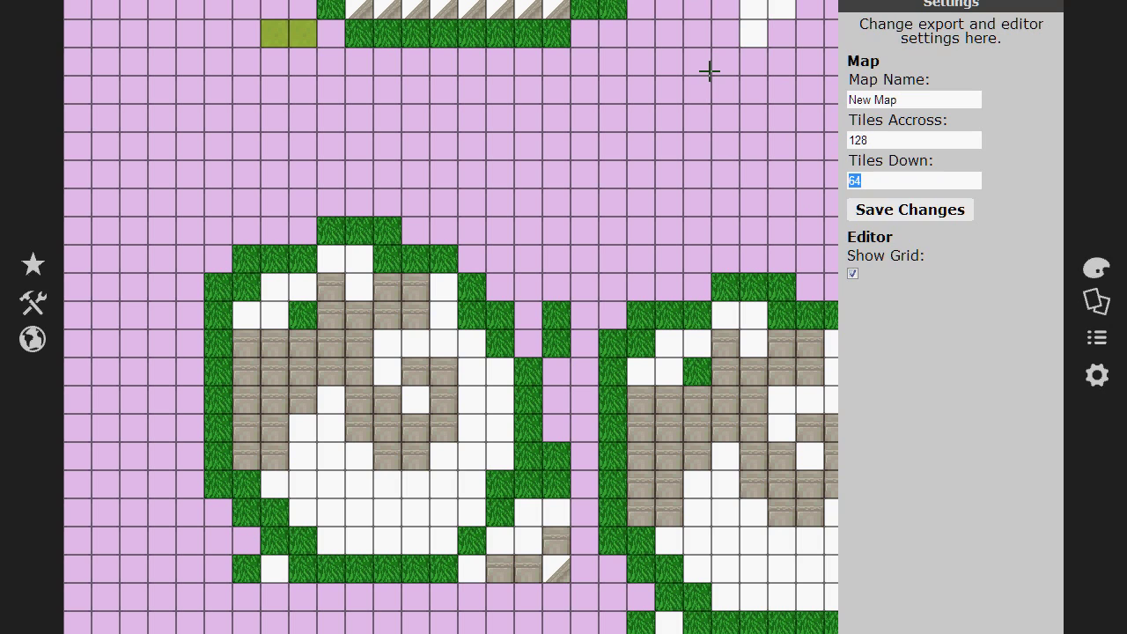
text(128)
click(909, 209)
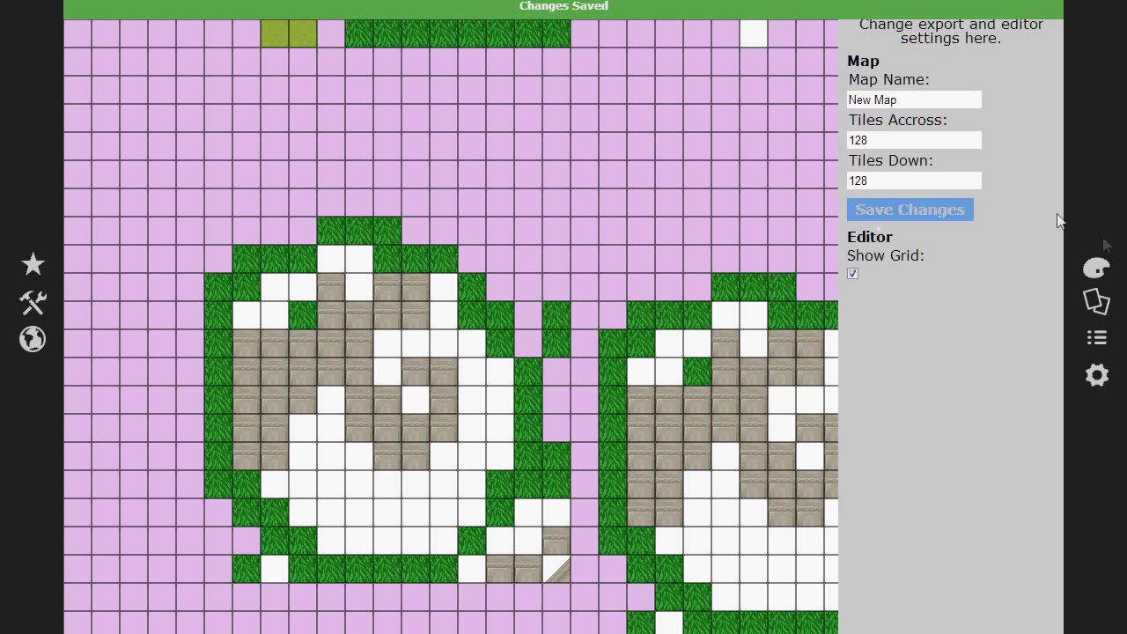
click(1096, 268)
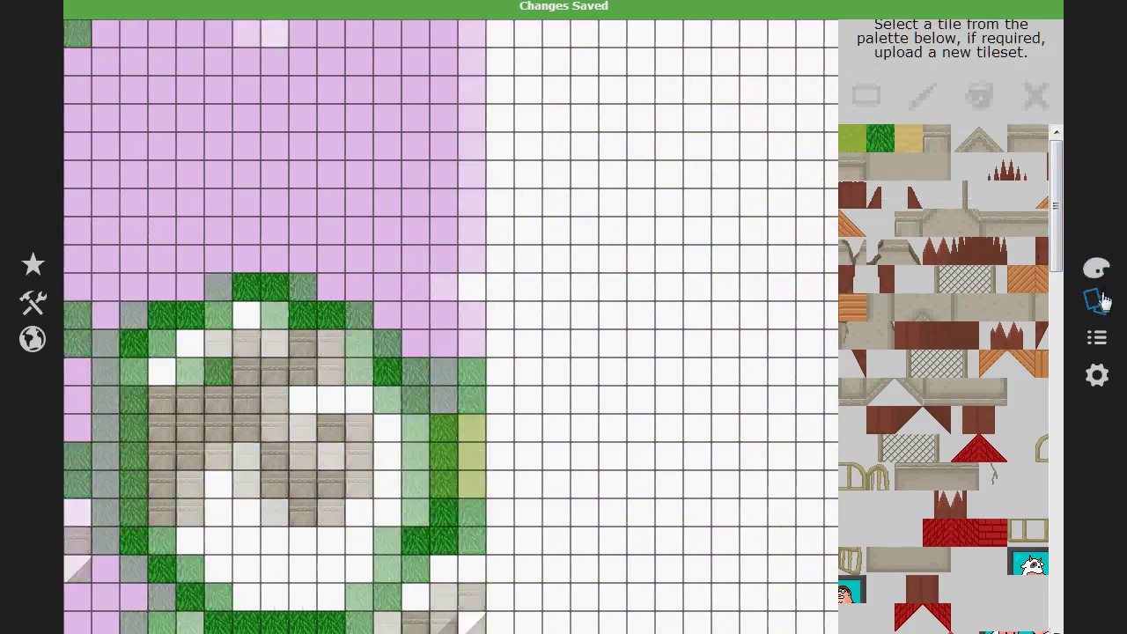
Paint a large loop of dark grass tiles across the empty new grid area.
click(1096, 301)
click(1101, 303)
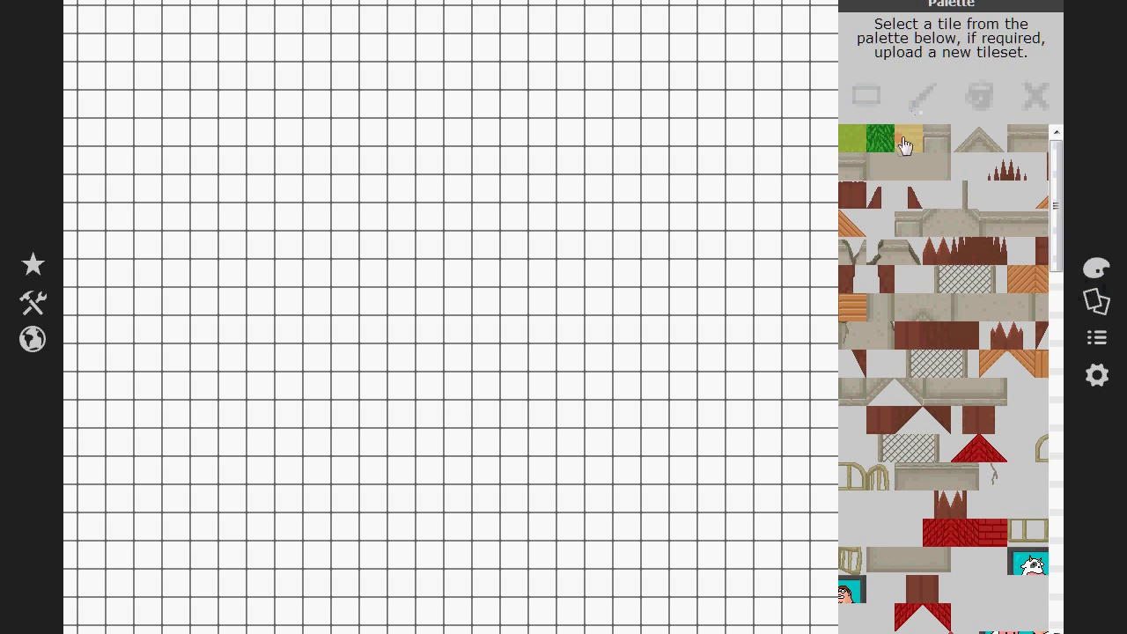
click(879, 146)
drag(531, 185, 740, 104)
mouse_move(736, 266)
mouse_down()
mouse_move(440, 111)
mouse_move(491, 370)
mouse_move(722, 370)
mouse_up()
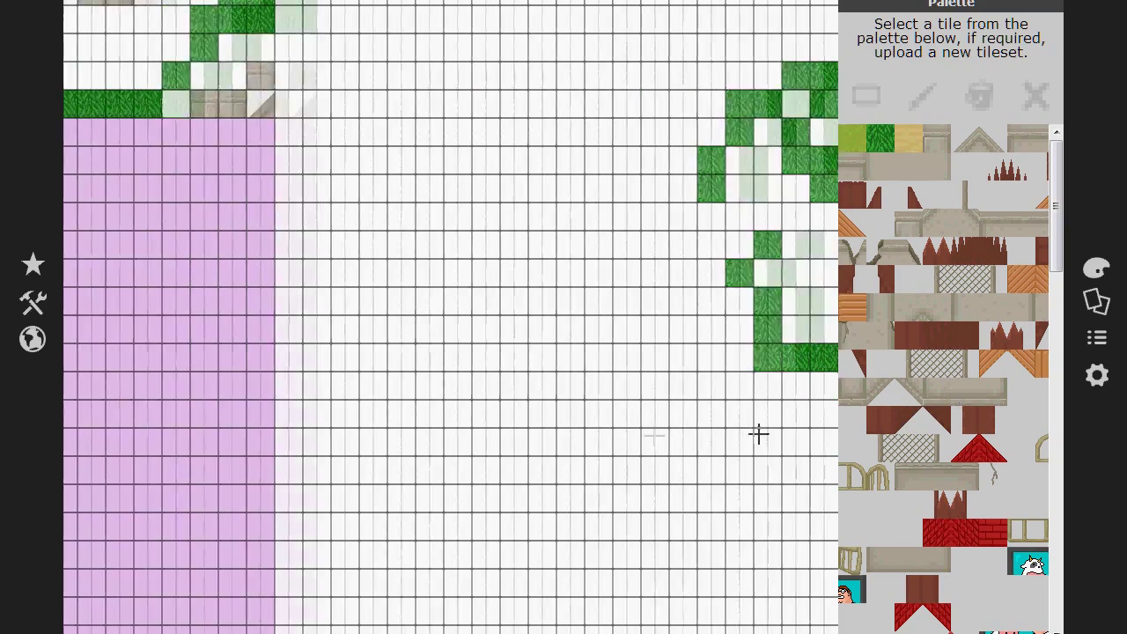
click(1096, 375)
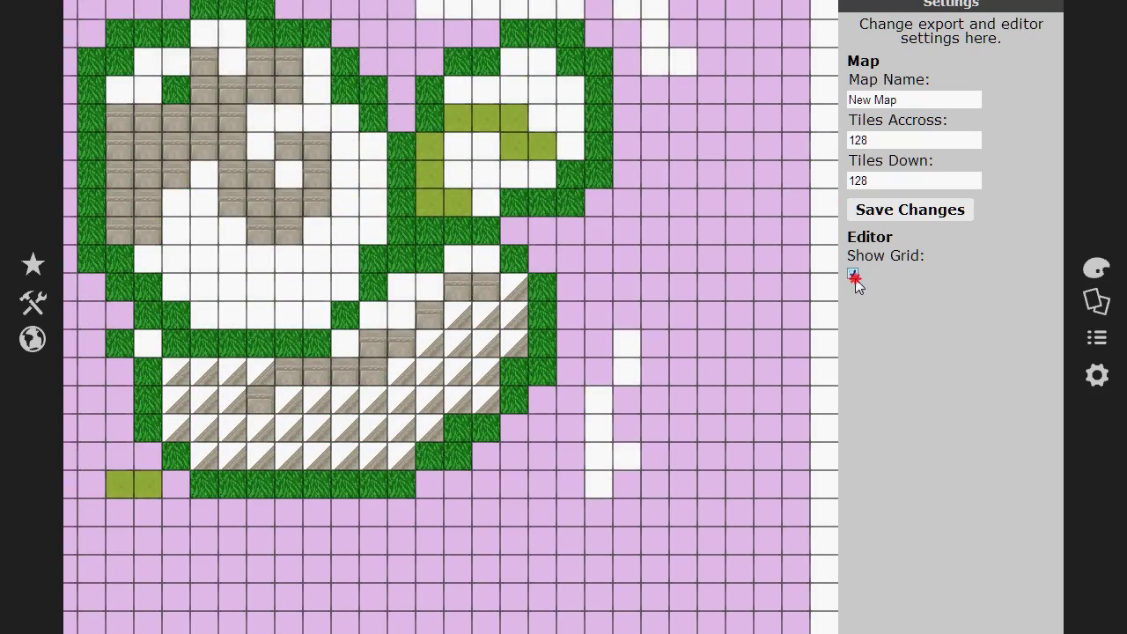
click(855, 278)
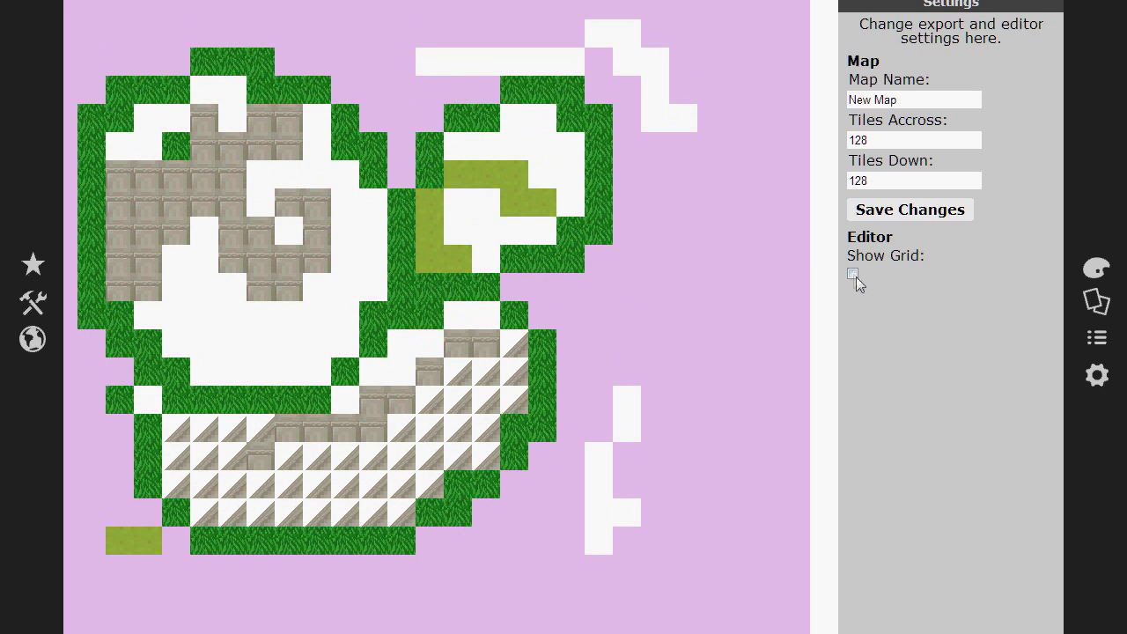
click(852, 274)
click(1093, 377)
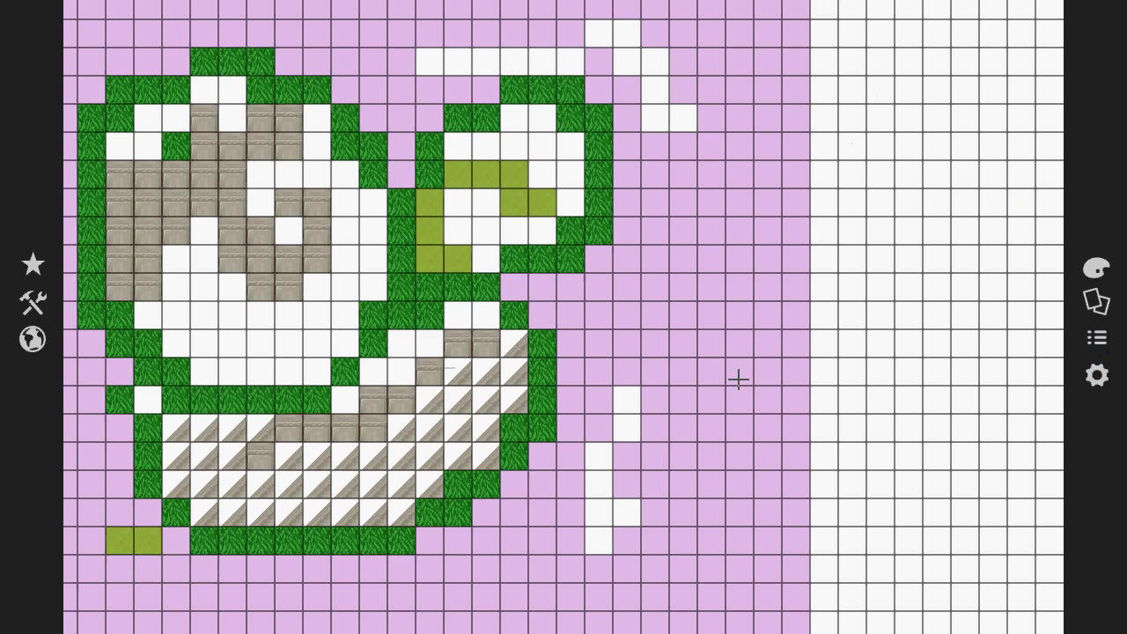
click(1096, 269)
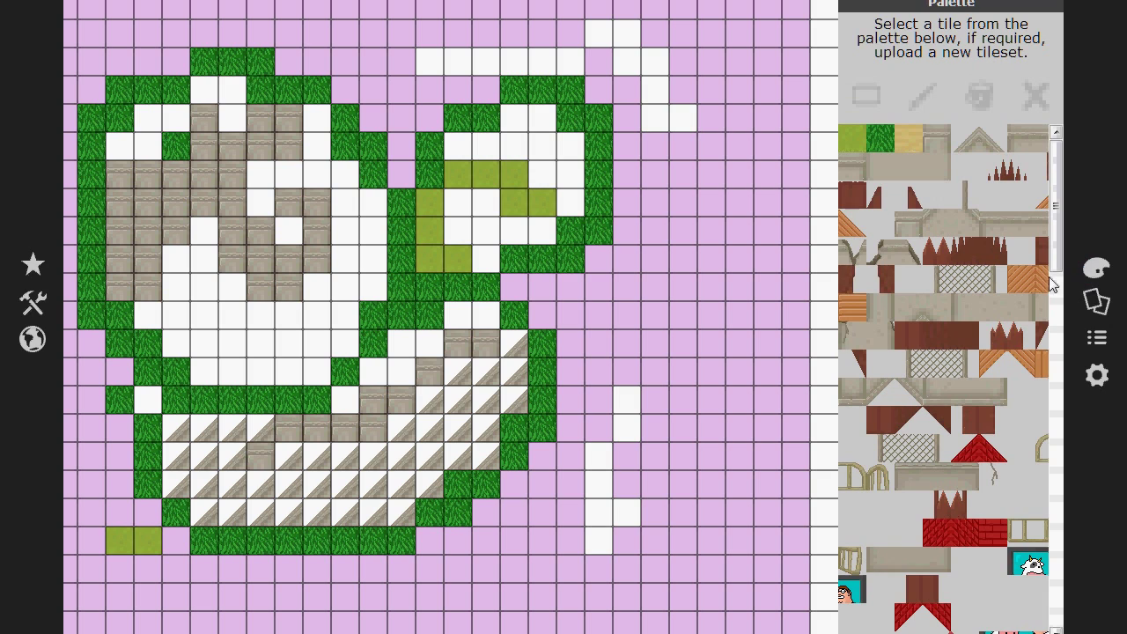
Open Export Map Bundle and keep JSON output with all assets included.
click(34, 345)
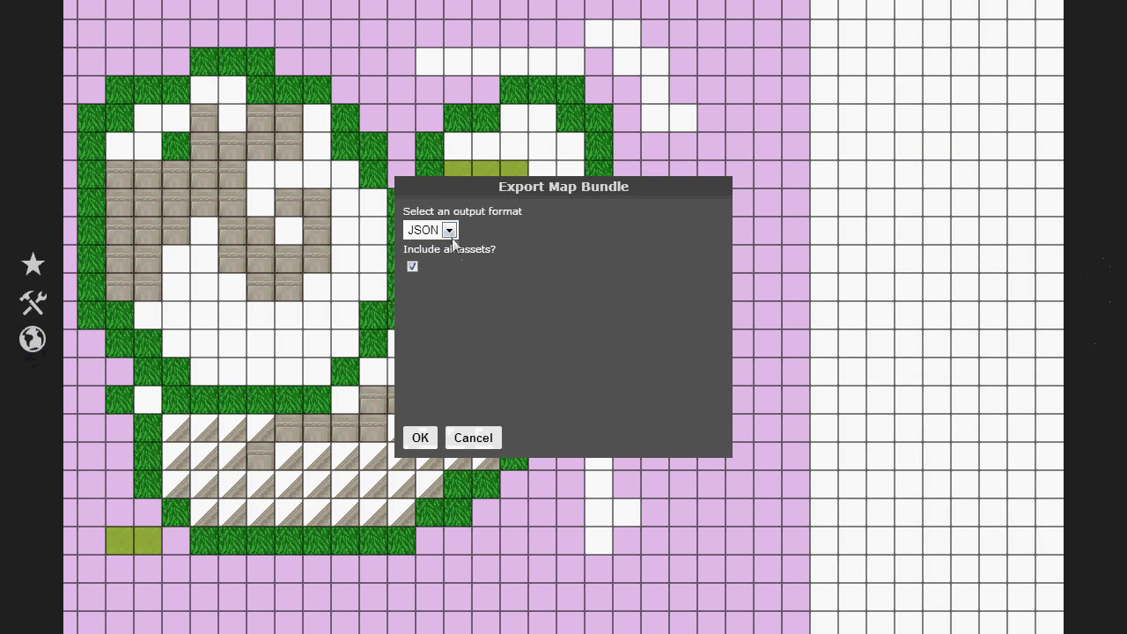
click(450, 233)
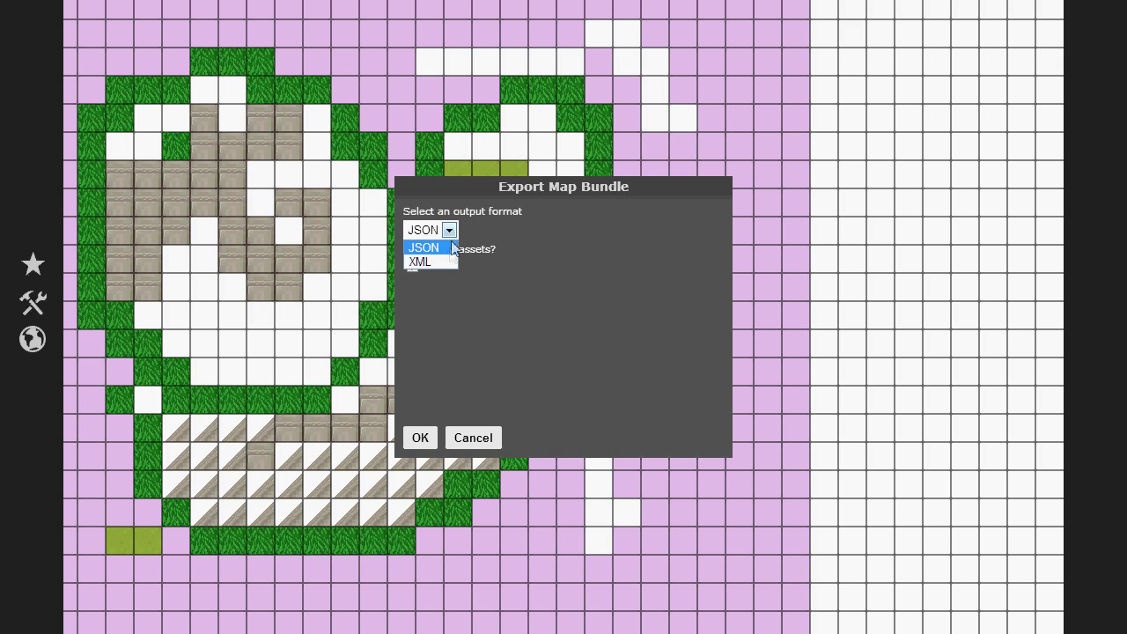
click(448, 231)
click(450, 231)
Confirm the JSON export so MapWork Bundle (20).zip downloads.
click(421, 445)
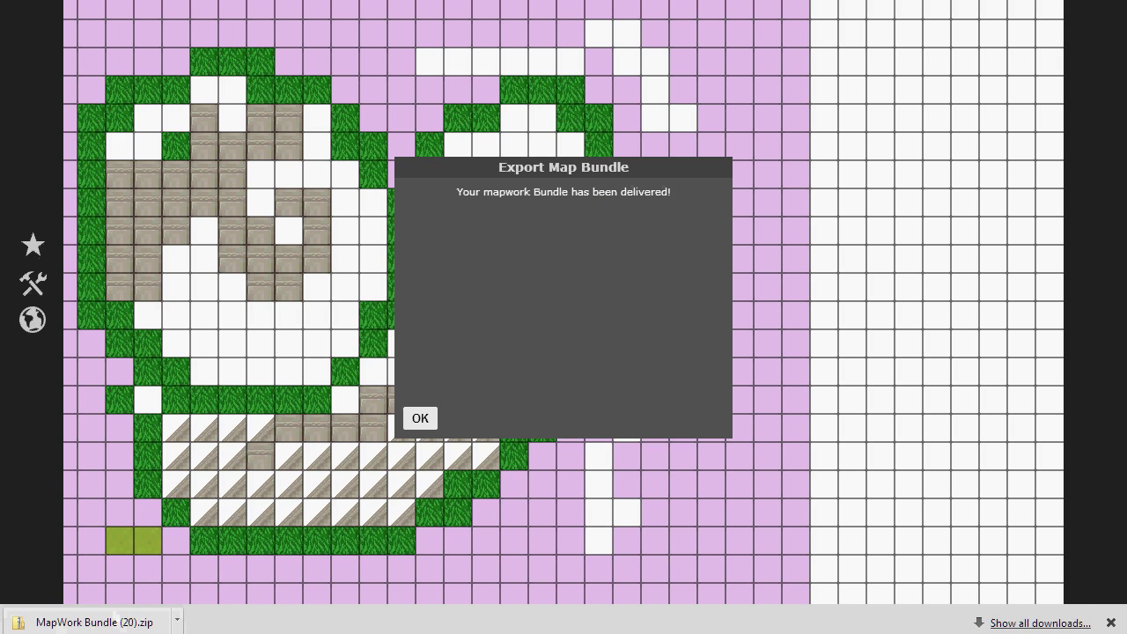
Open MapWork Bundle (20).zip in Explorer and select map.json.
click(97, 623)
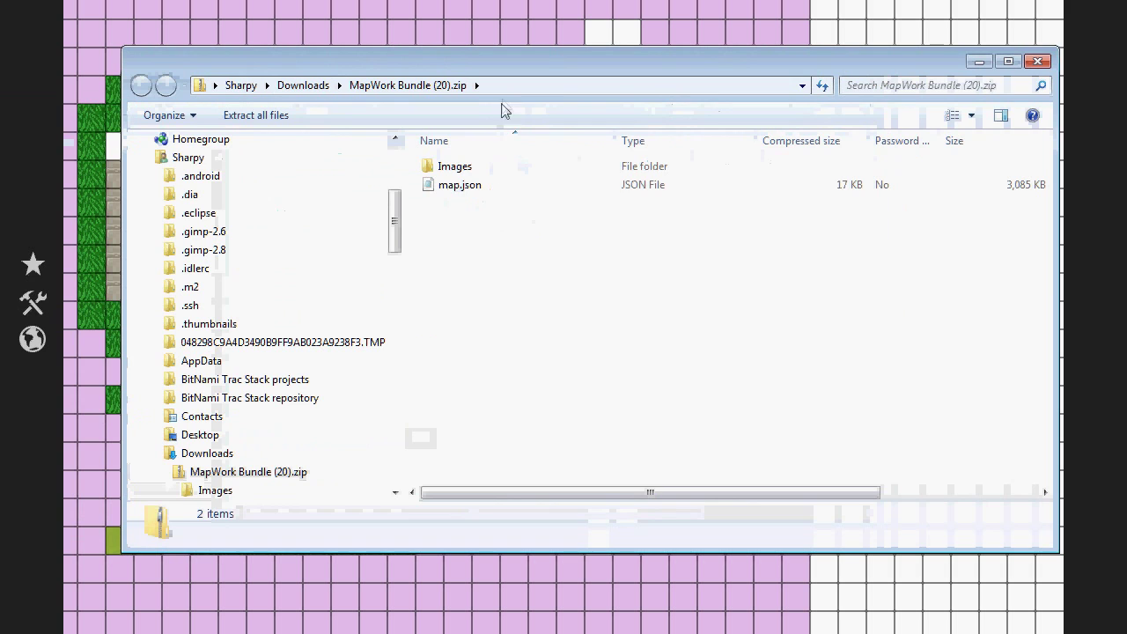
click(467, 193)
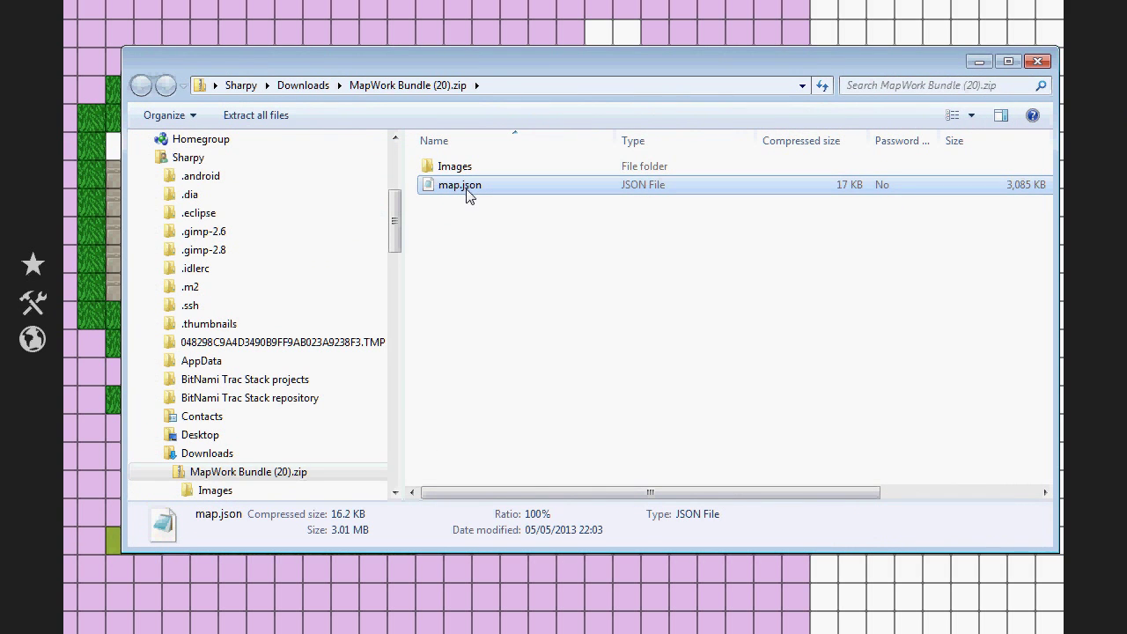
Open map.json in Notepad, dock it to the right half, and look through its tileCode data.
double_click(468, 195)
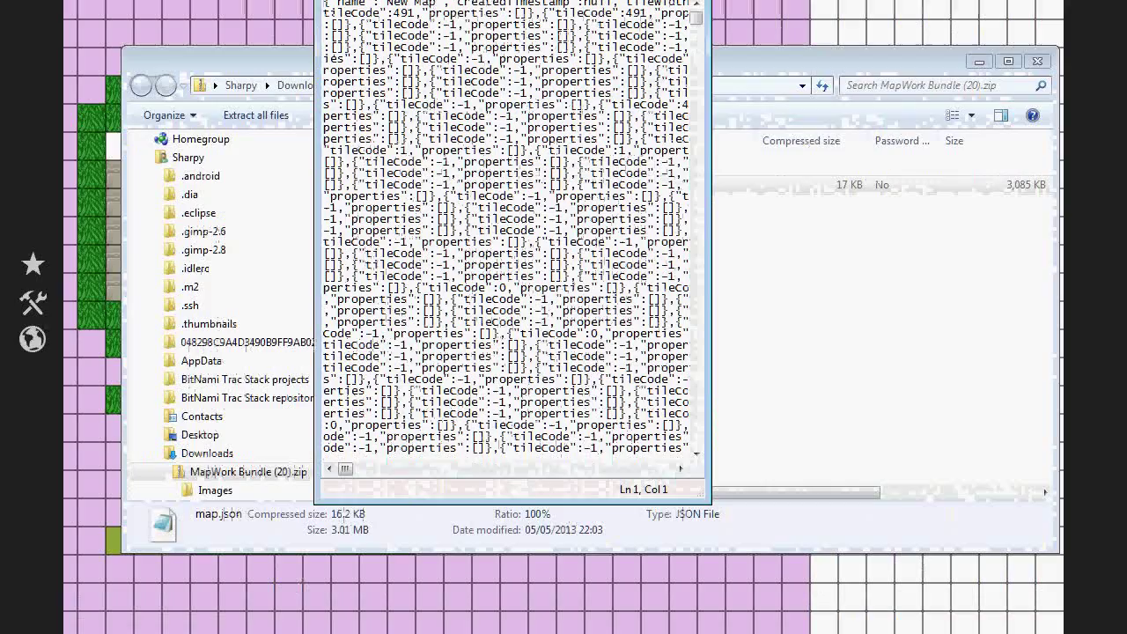
key(super+Right)
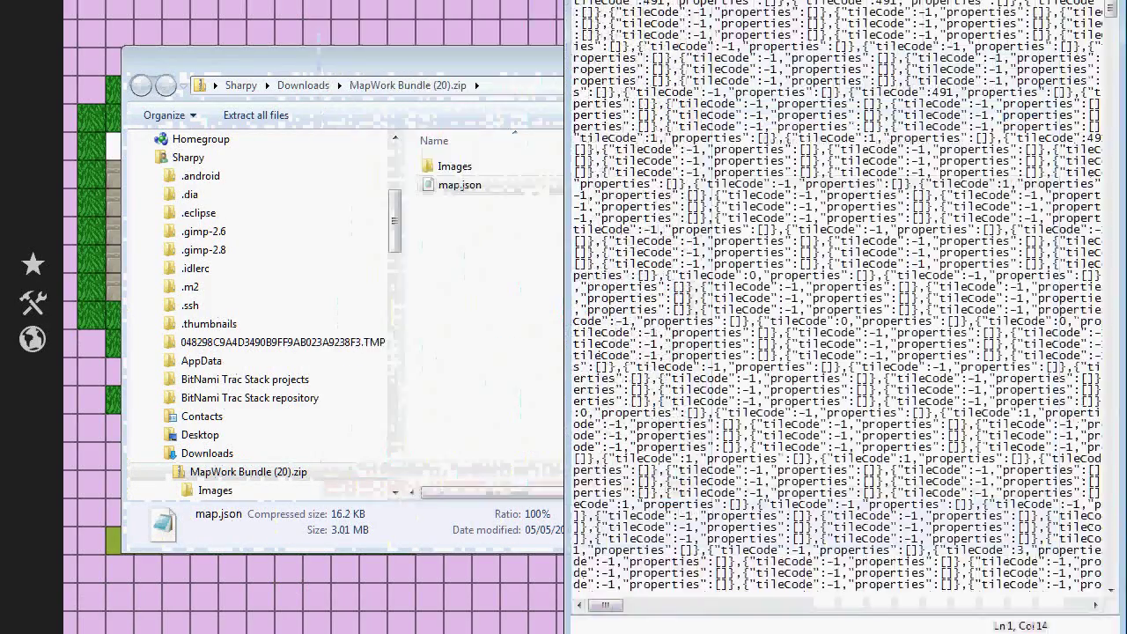
click(594, 207)
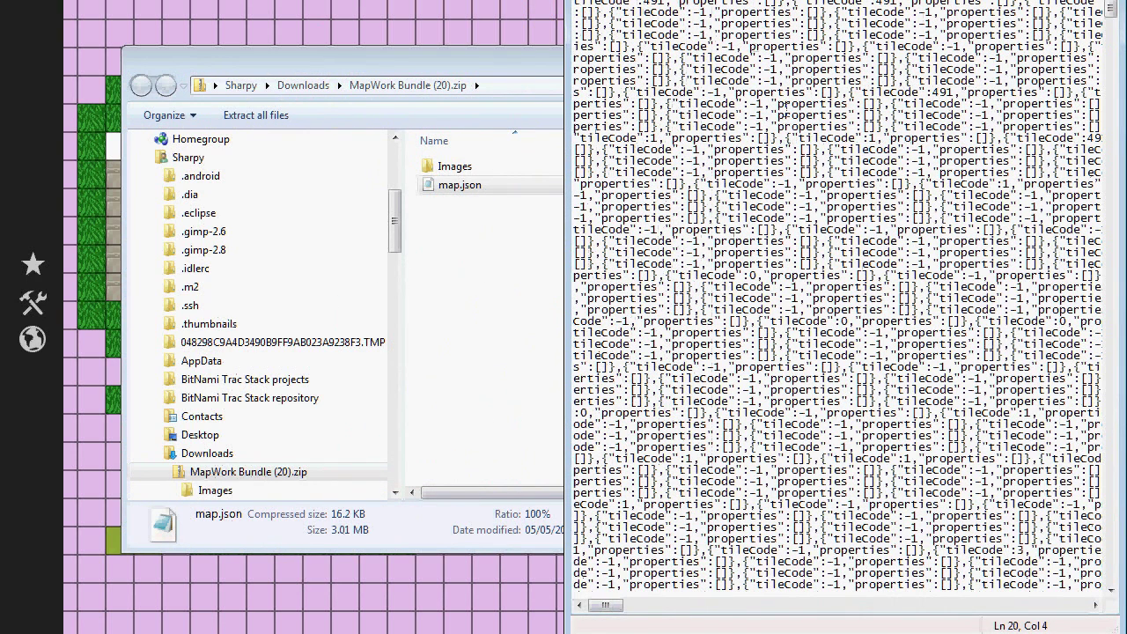
click(627, 4)
drag(607, 605, 670, 606)
drag(953, 253, 967, 345)
click(960, 388)
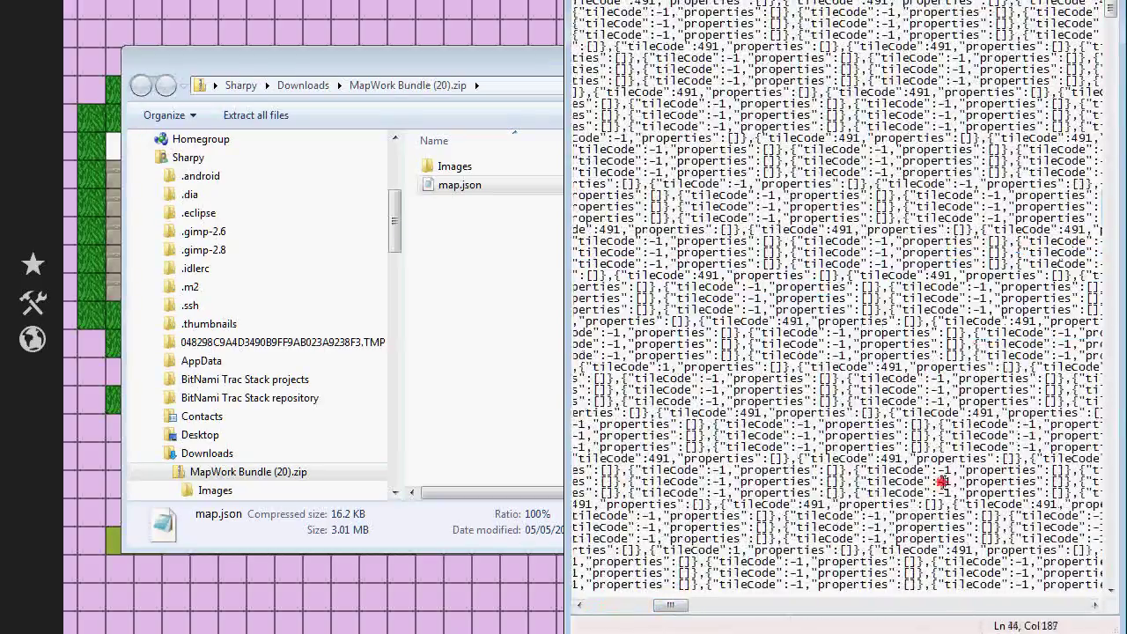
click(939, 391)
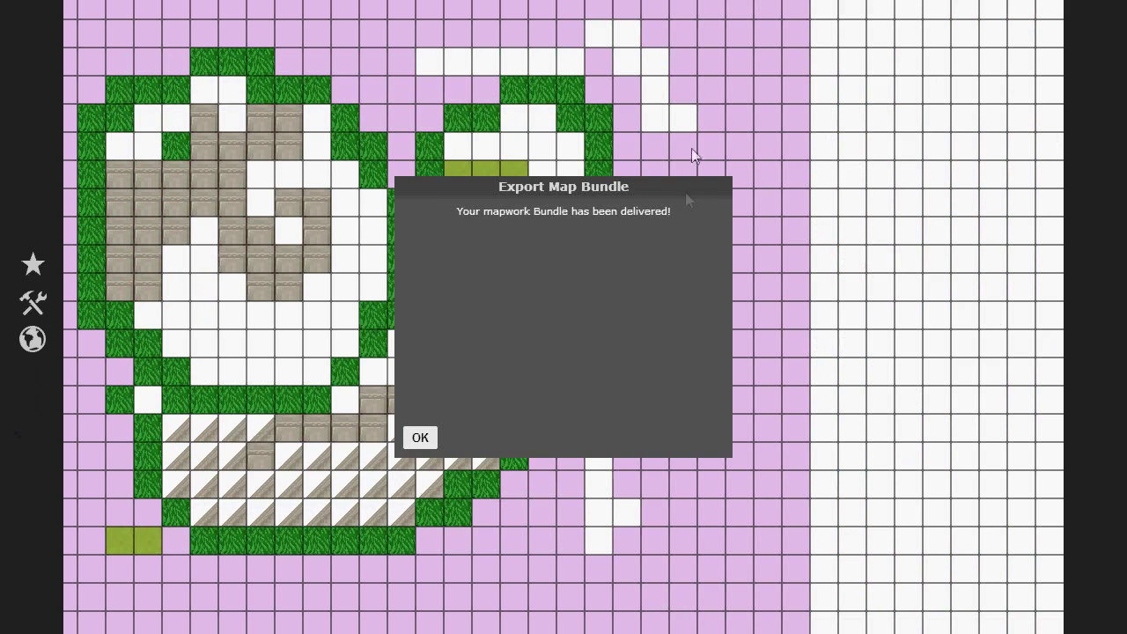
Dismiss the bundle-delivered message and show Map-scope properties, where SpecialName is Dungeon Level.
click(421, 438)
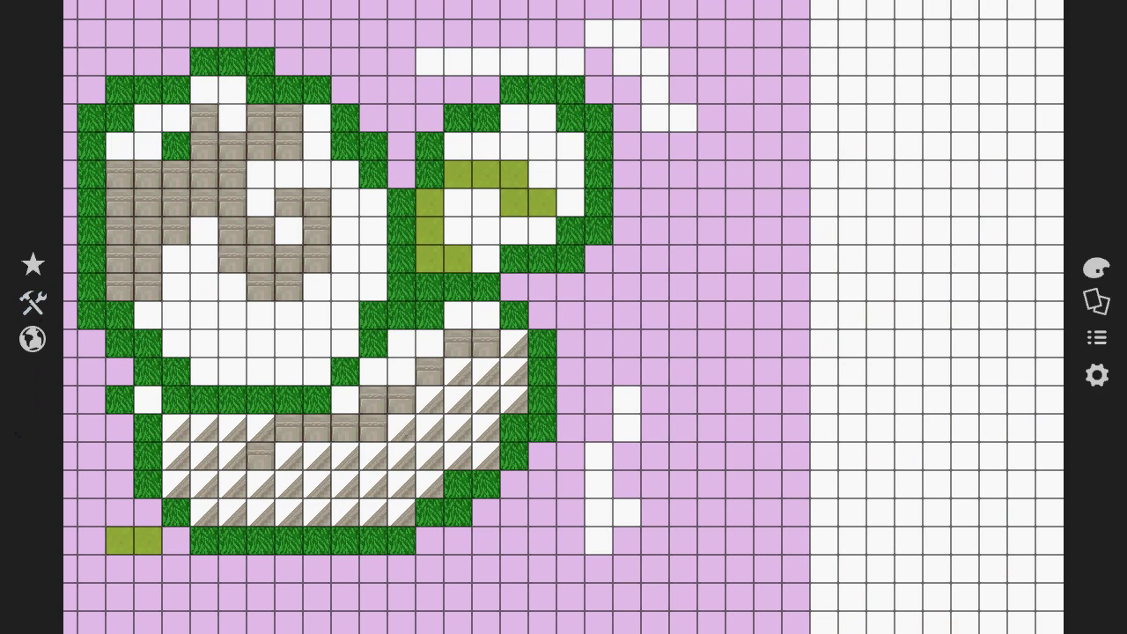
click(1096, 336)
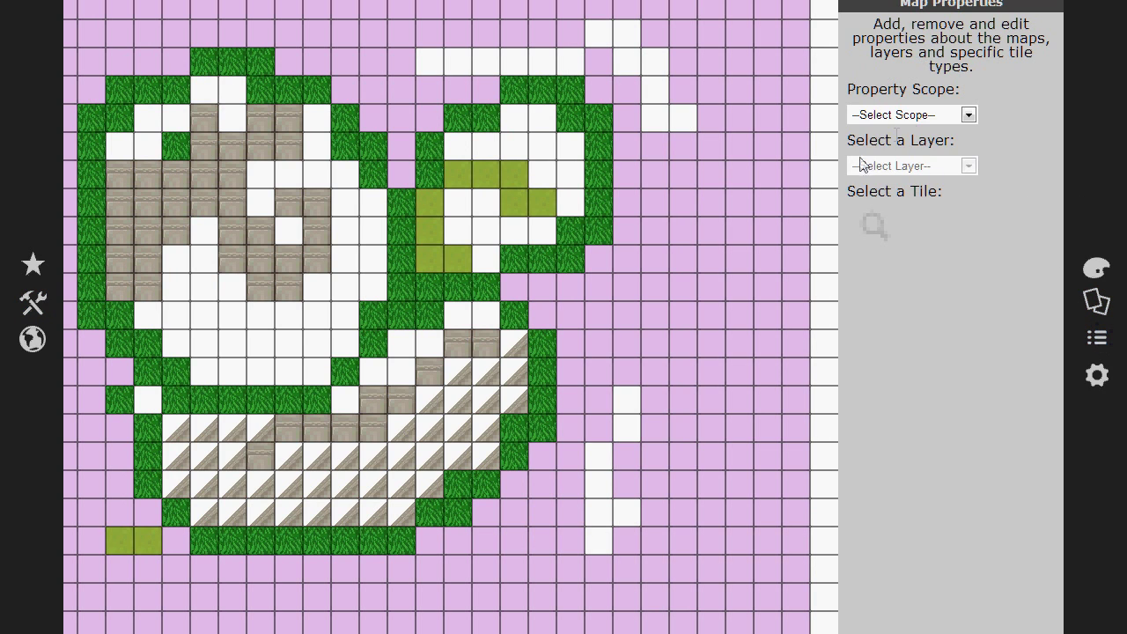
click(919, 118)
click(906, 147)
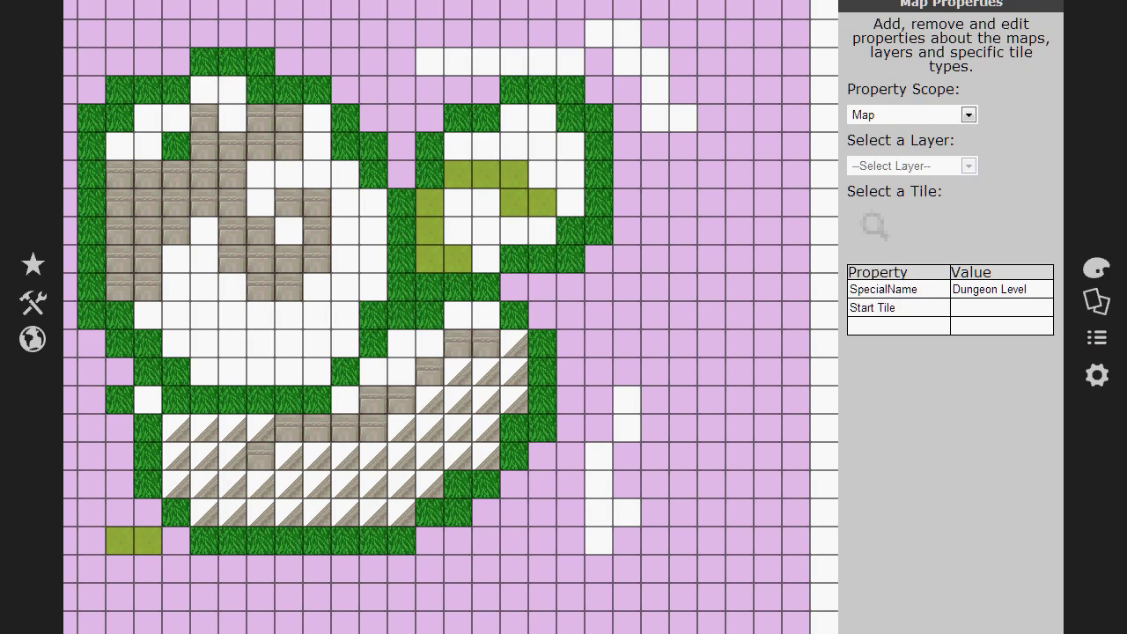
key(alt+Tab)
Search map.json for the SpecialName entry and select its "Dungeon Level" property text.
click(854, 312)
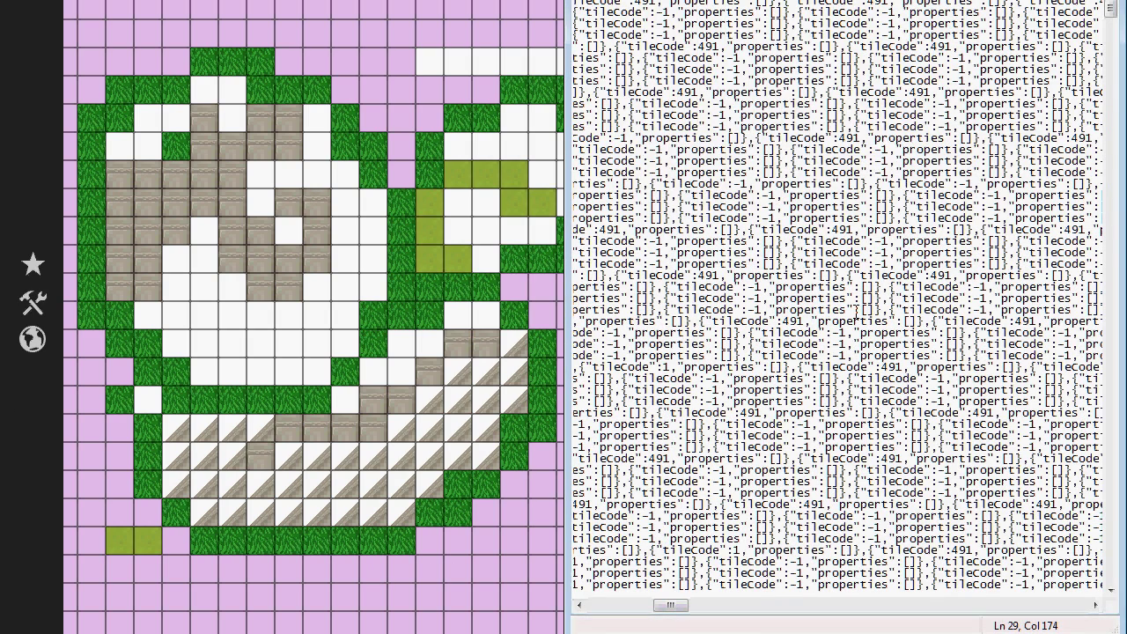
key(ctrl+f)
text(Soec)
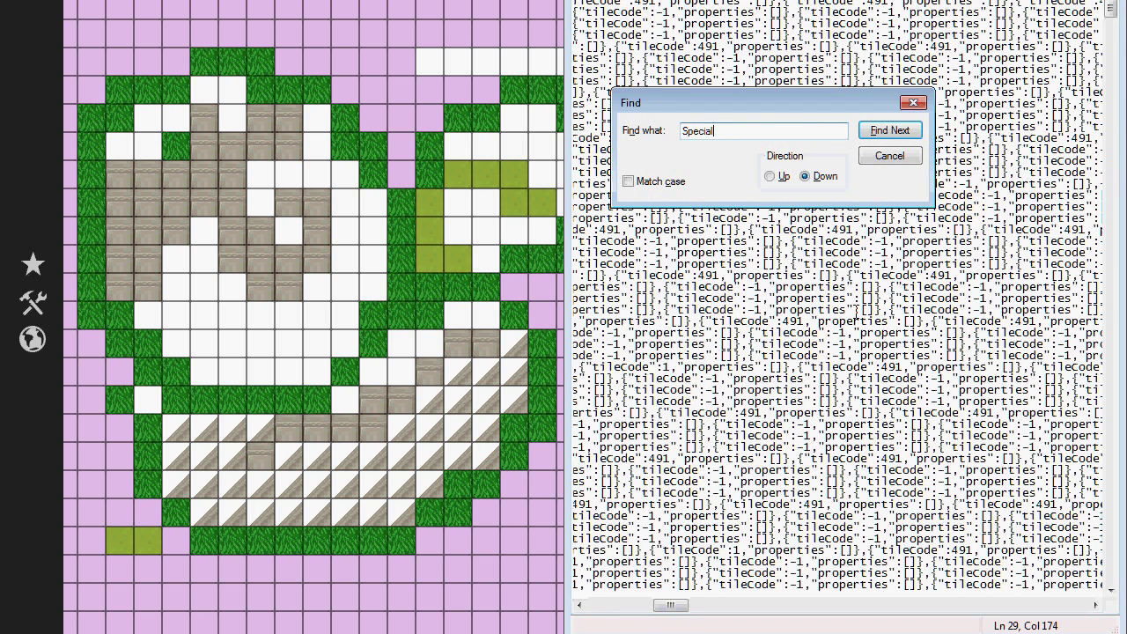
key(Return)
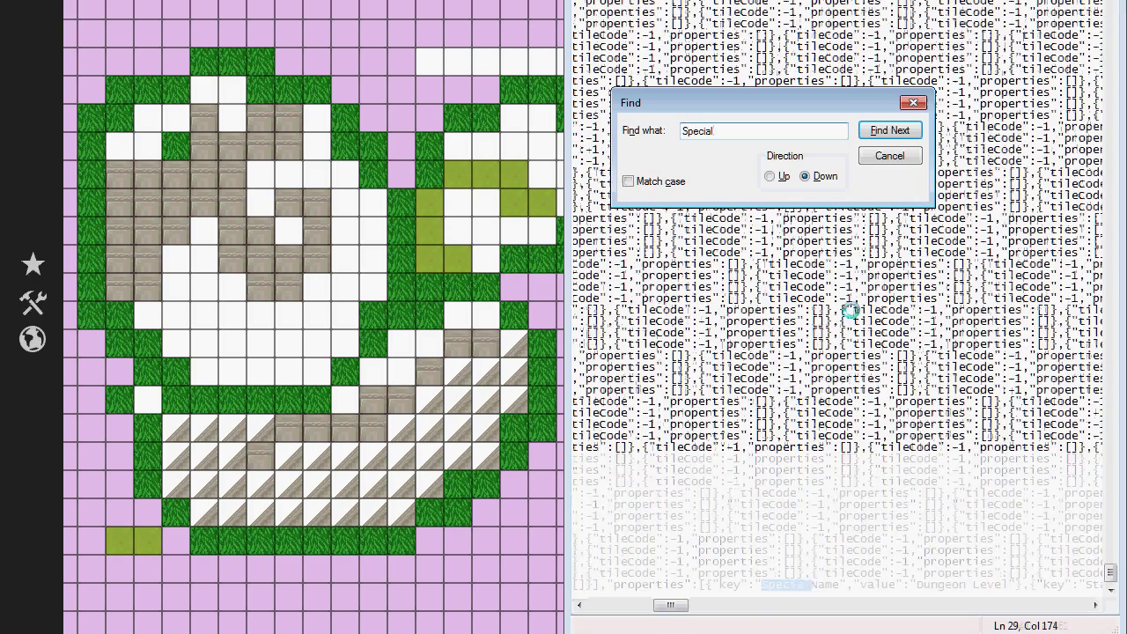
click(914, 103)
click(772, 573)
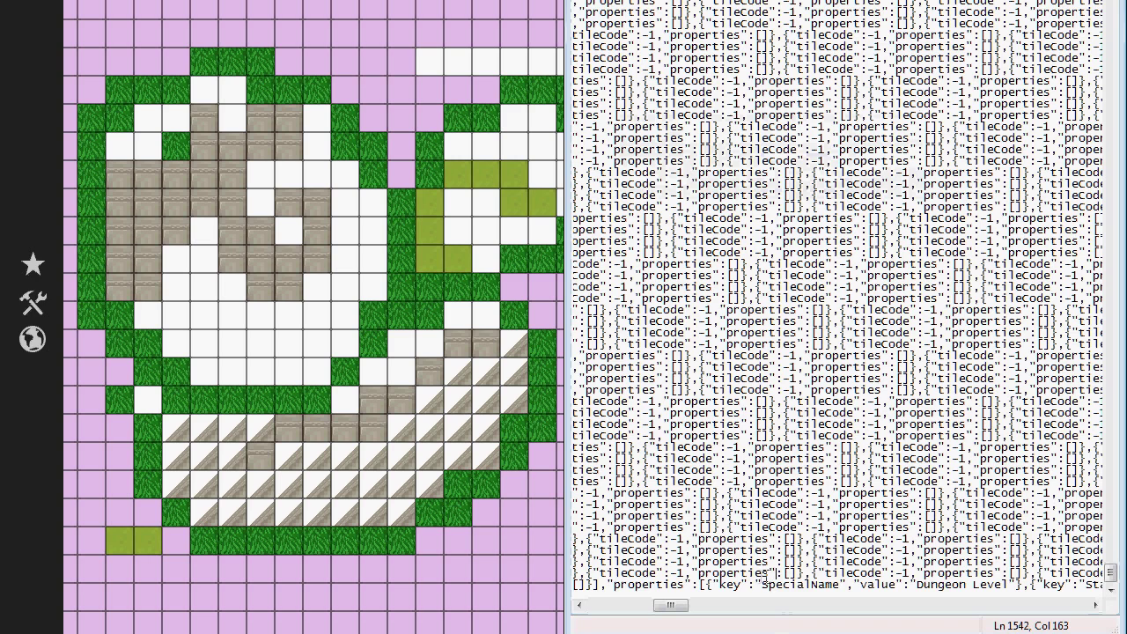
drag(720, 584, 844, 582)
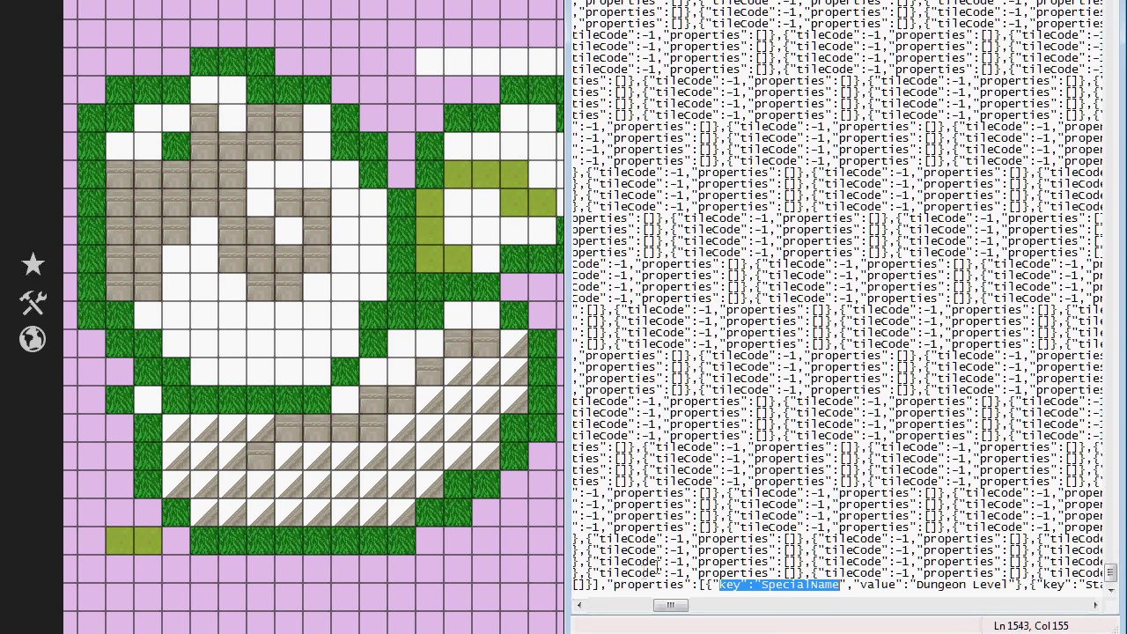
drag(622, 584, 1023, 584)
key(alt+Tab)
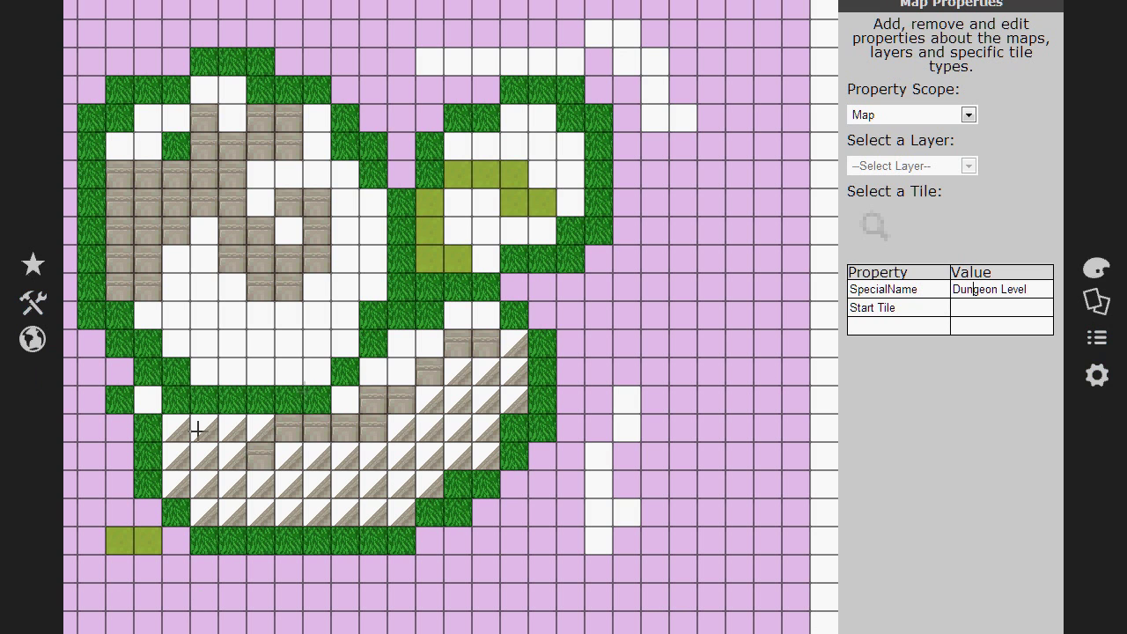
Export the map as an XML bundle including all assets and dismiss the delivered message.
click(33, 343)
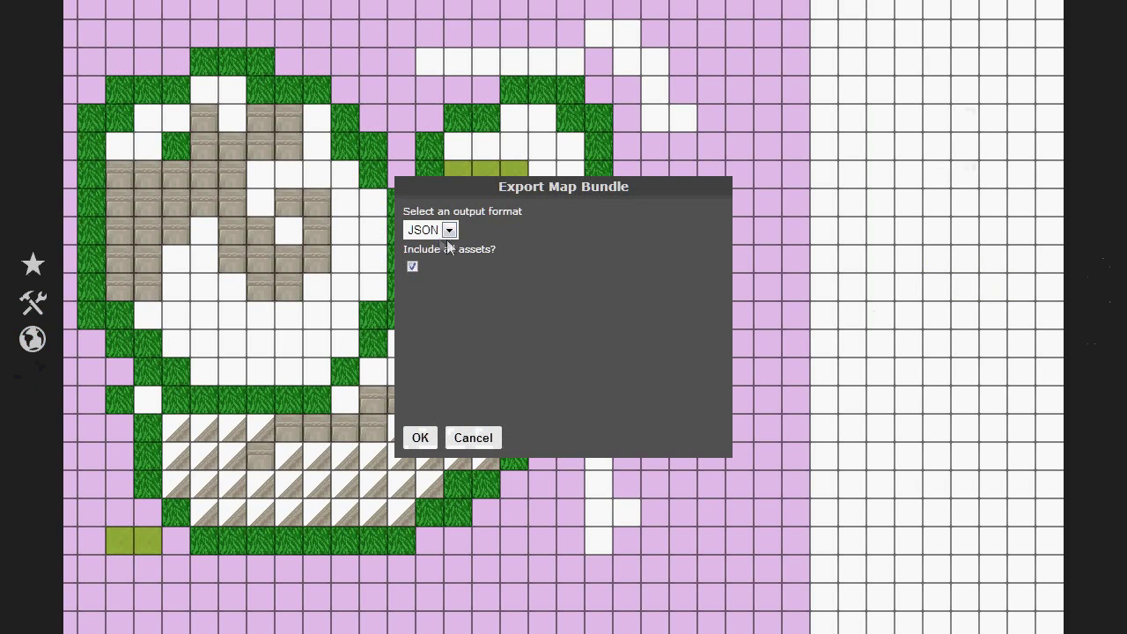
click(427, 439)
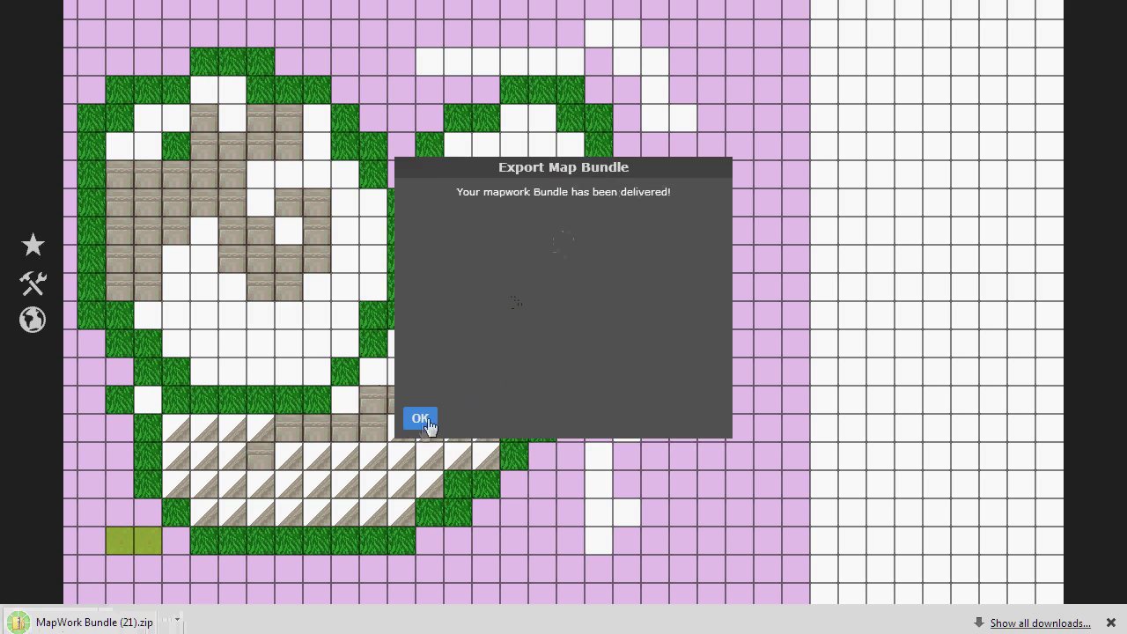
click(426, 423)
Open MapWork Bundle (21).zip and go into its Images folder.
click(135, 624)
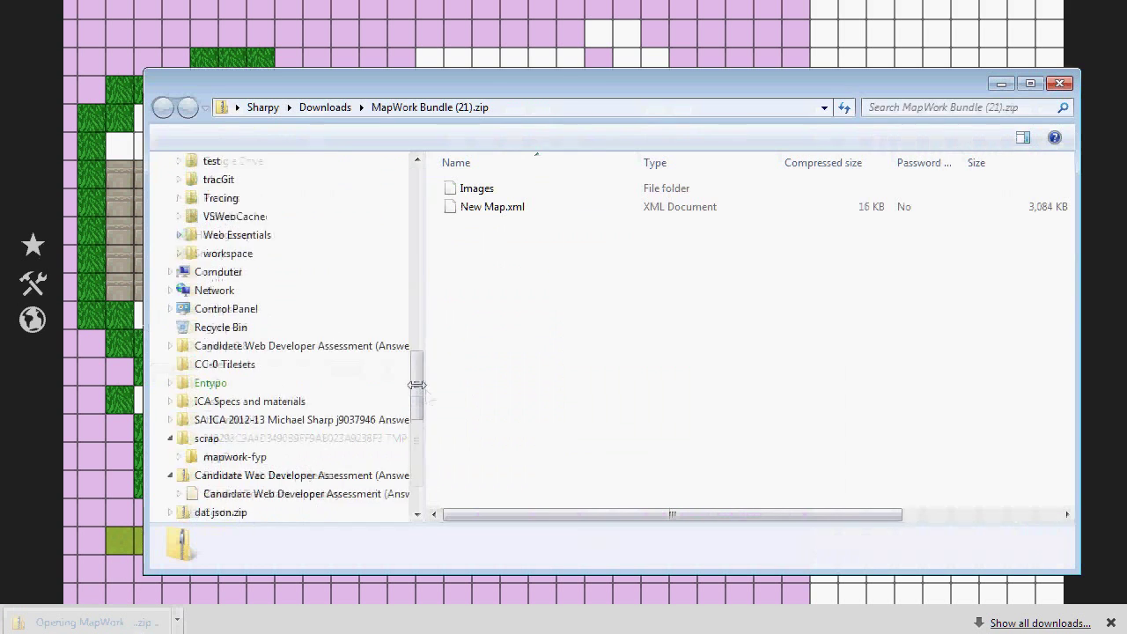
click(516, 211)
key(Up)
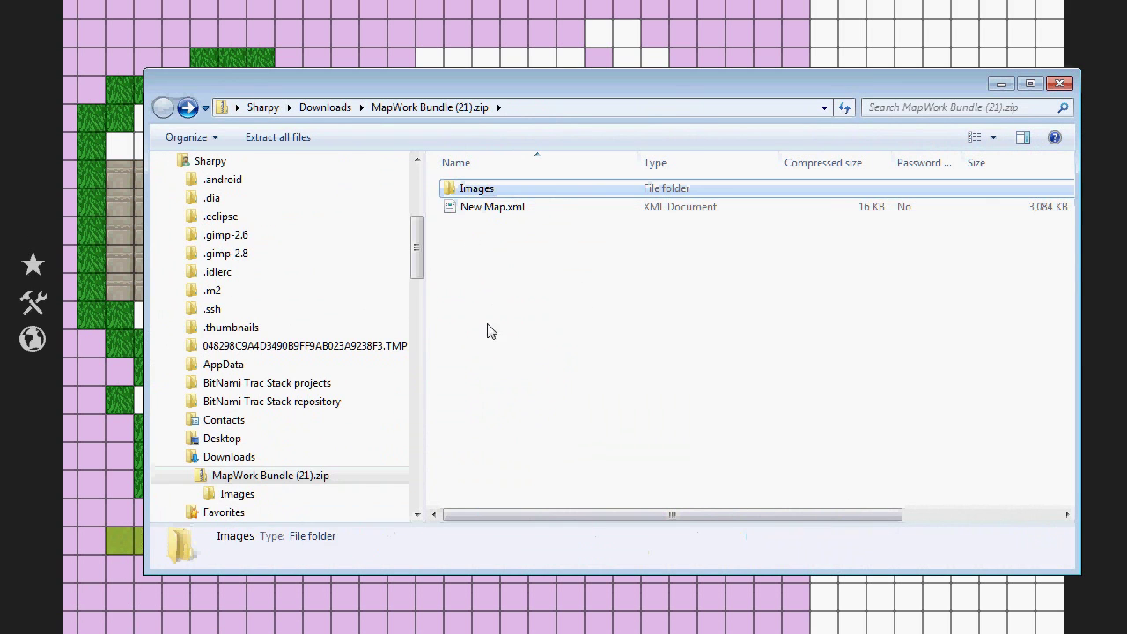
click(486, 329)
click(473, 191)
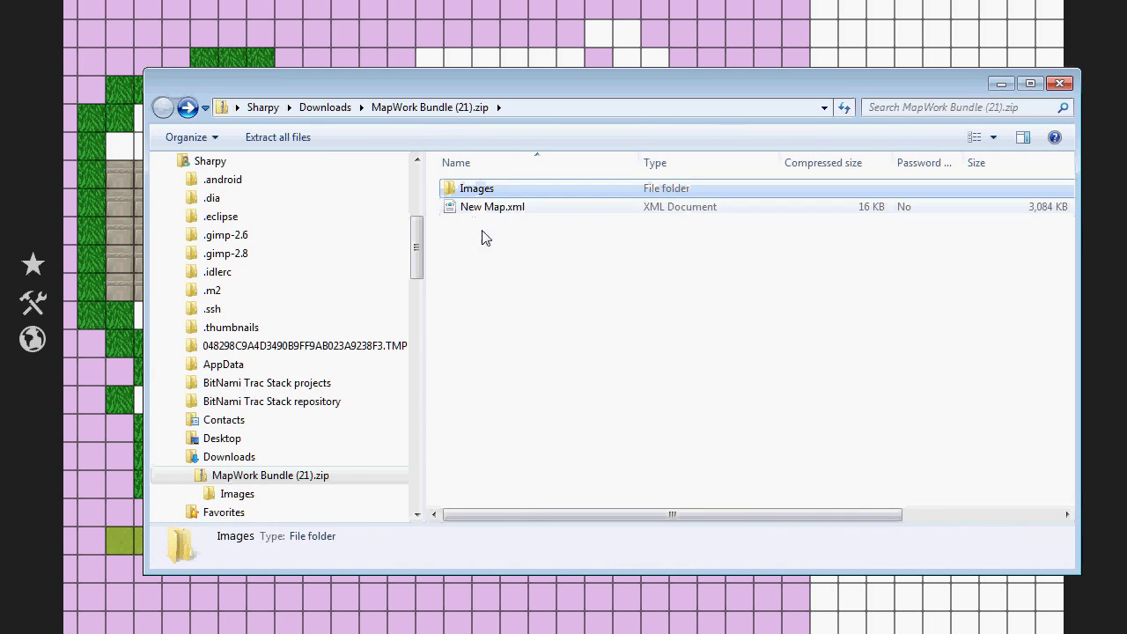
click(484, 234)
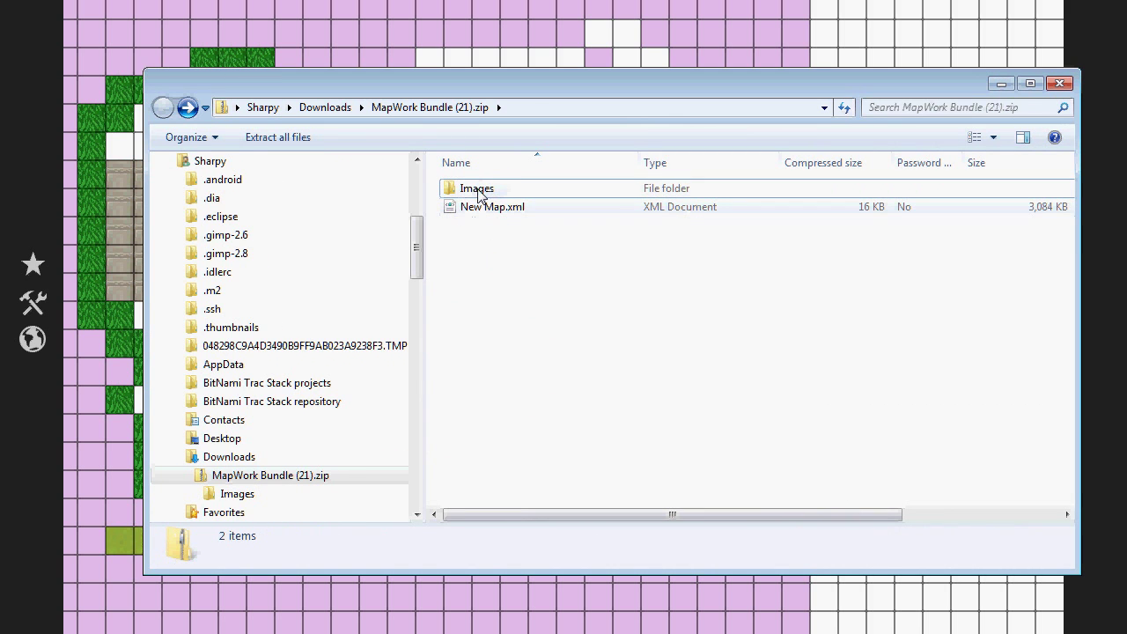
double_click(483, 190)
click(500, 209)
Preview default_tileset.png in the image viewer, then close the viewer.
drag(513, 188, 80, 220)
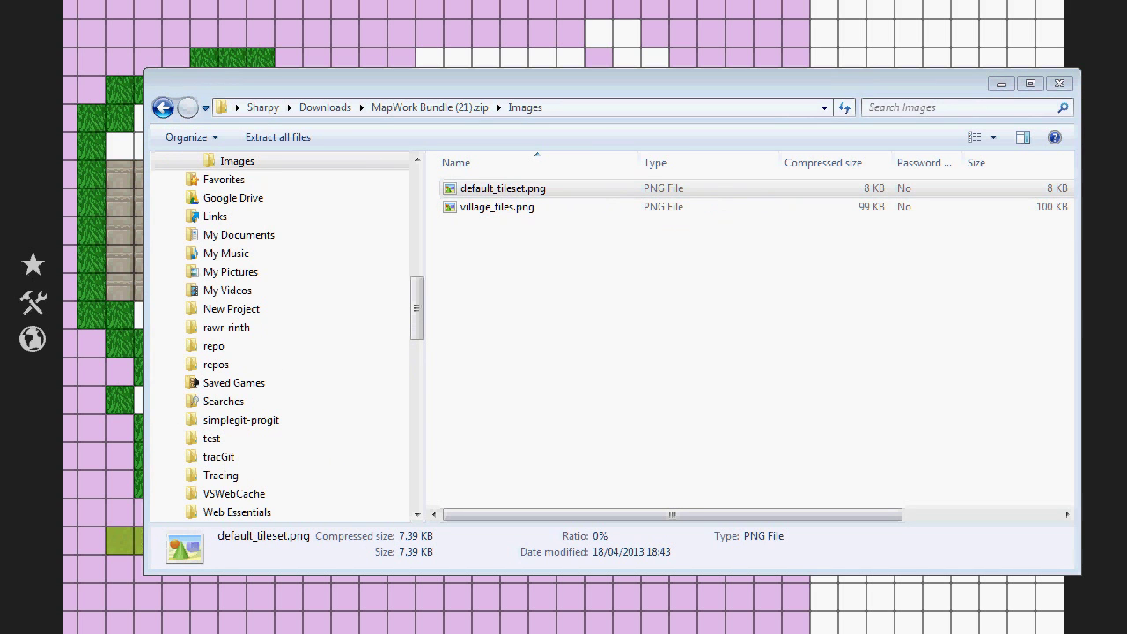
key(Return)
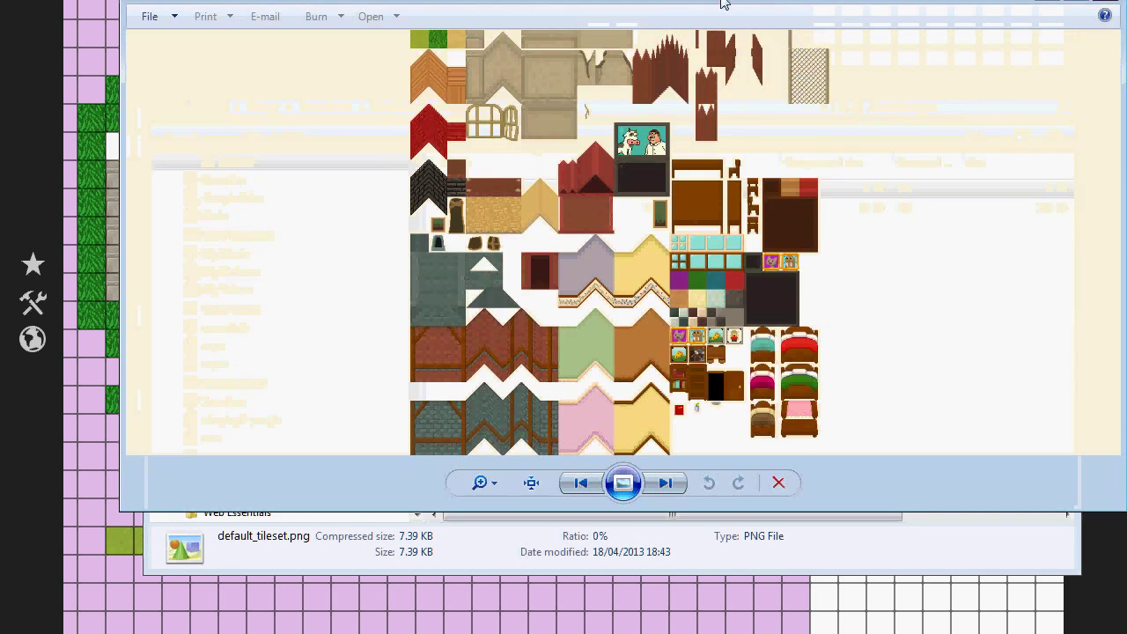
scroll(634, 110, down, 1)
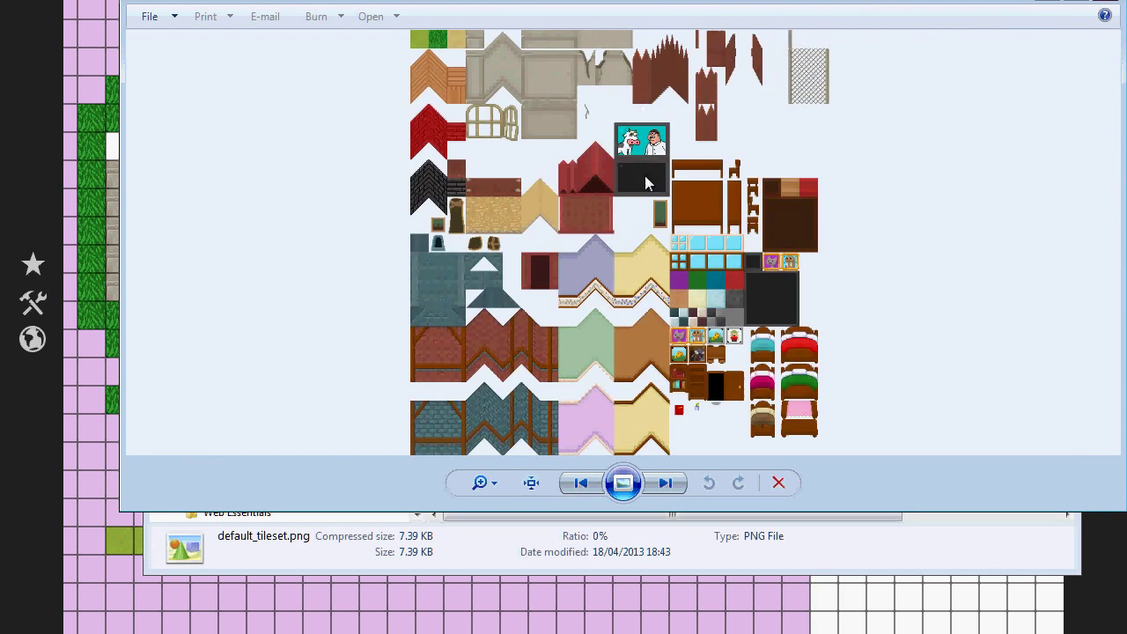
scroll(687, 171, up, 1)
scroll(702, 173, down, 1)
scroll(708, 180, up, 1)
scroll(712, 187, down, 1)
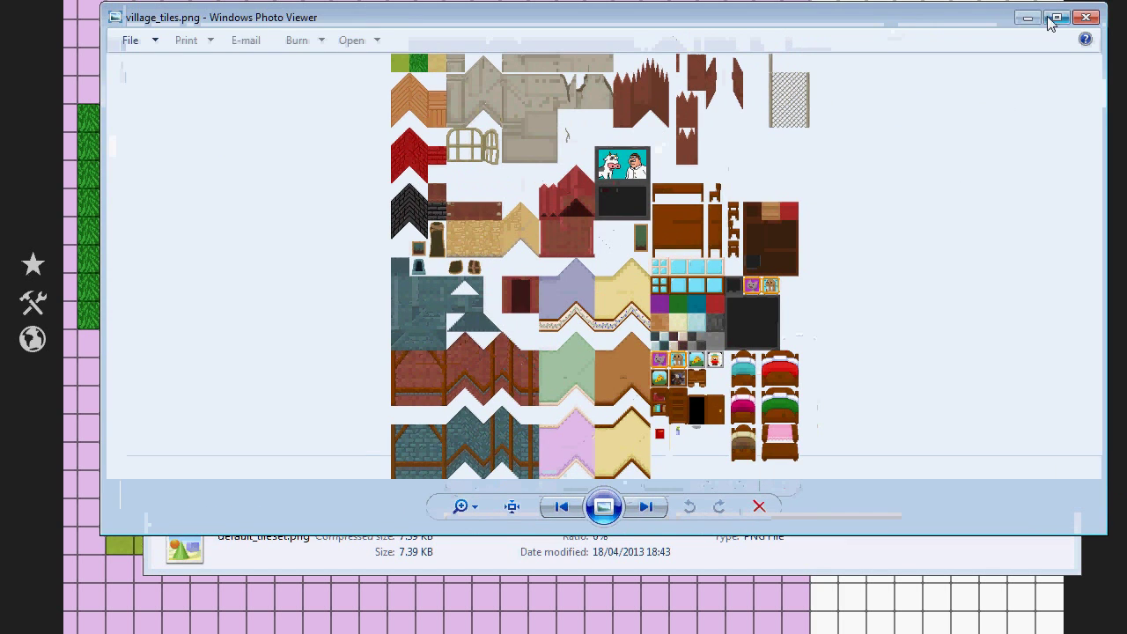
click(1085, 18)
Confirm village_tiles.png and default_tileset.png are listed, then close the Explorer window.
click(494, 292)
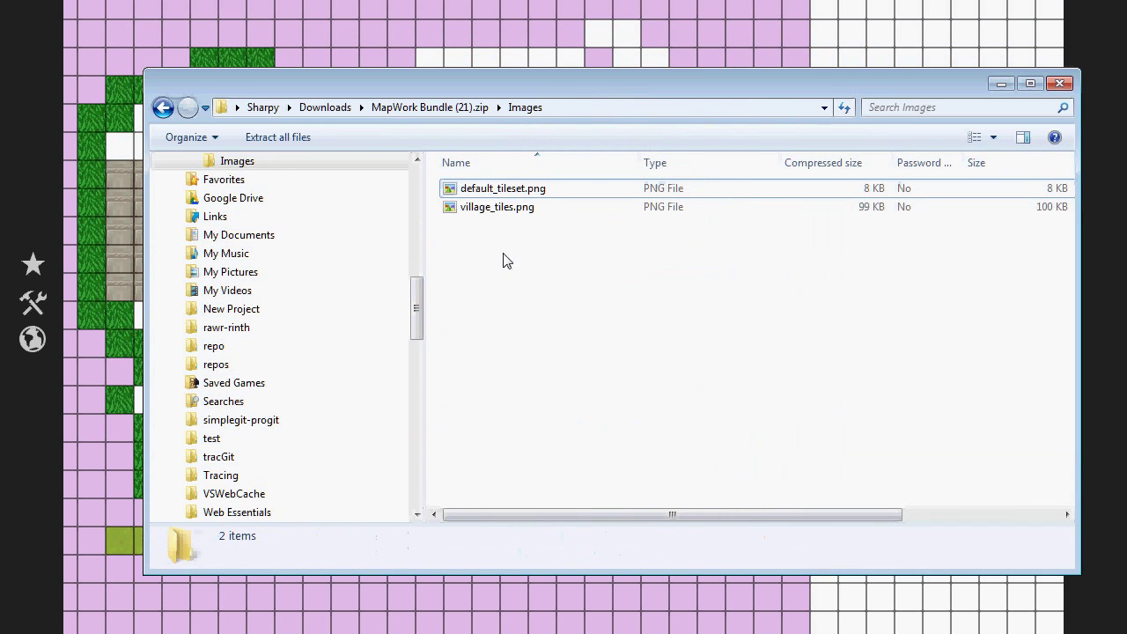
click(489, 212)
click(546, 254)
click(525, 187)
click(533, 241)
click(1062, 85)
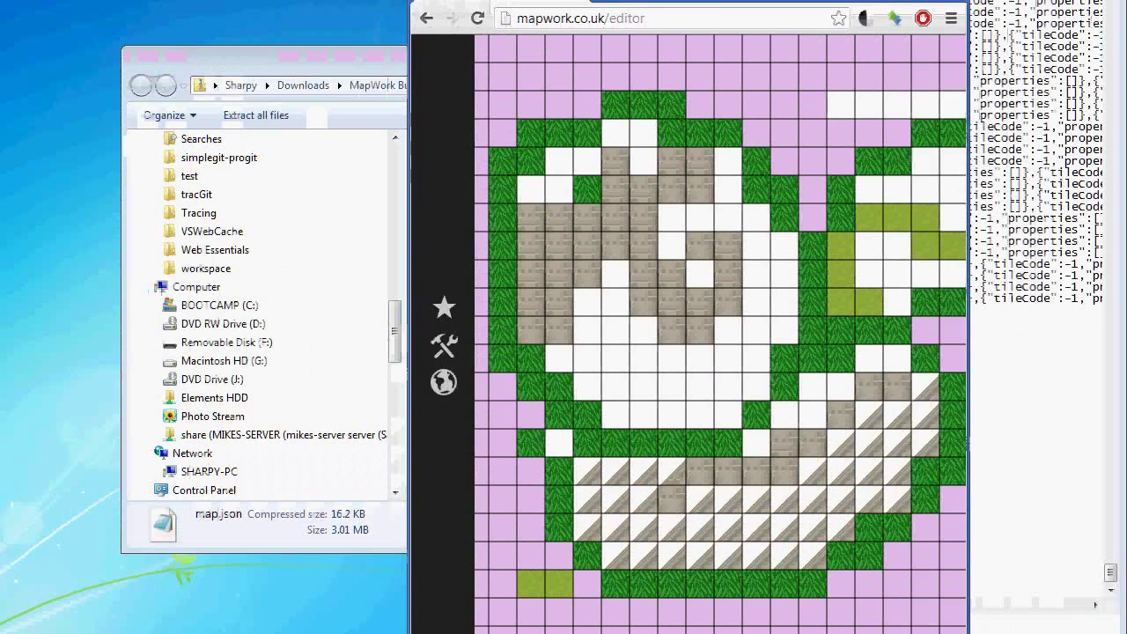
Move the editor window beside Notepad's map.json text for comparison.
drag(687, 2, 319, 0)
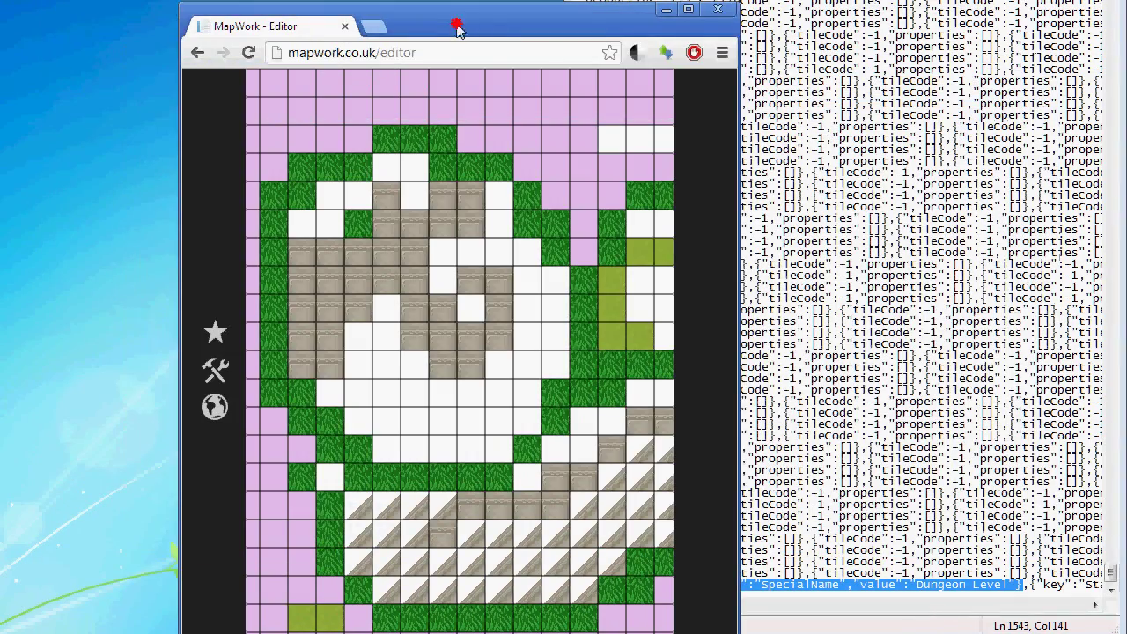
drag(453, 22, 387, 1)
drag(602, 86, 504, 70)
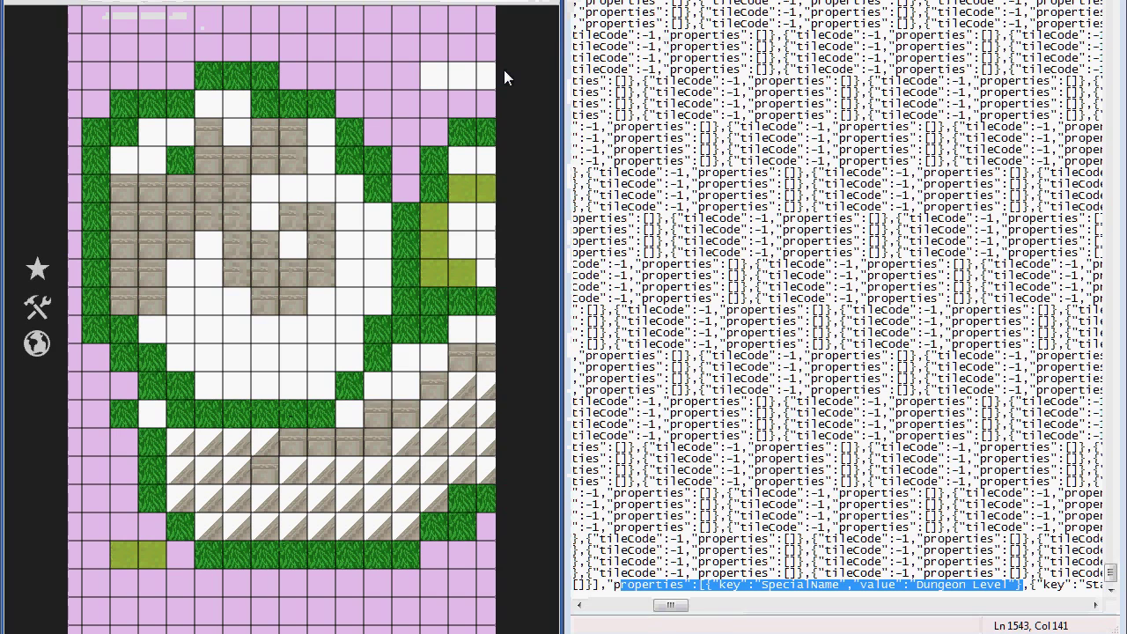
Show the editing tools, toggle the tile palette, and return the editor to full screen.
click(37, 306)
click(532, 276)
click(531, 276)
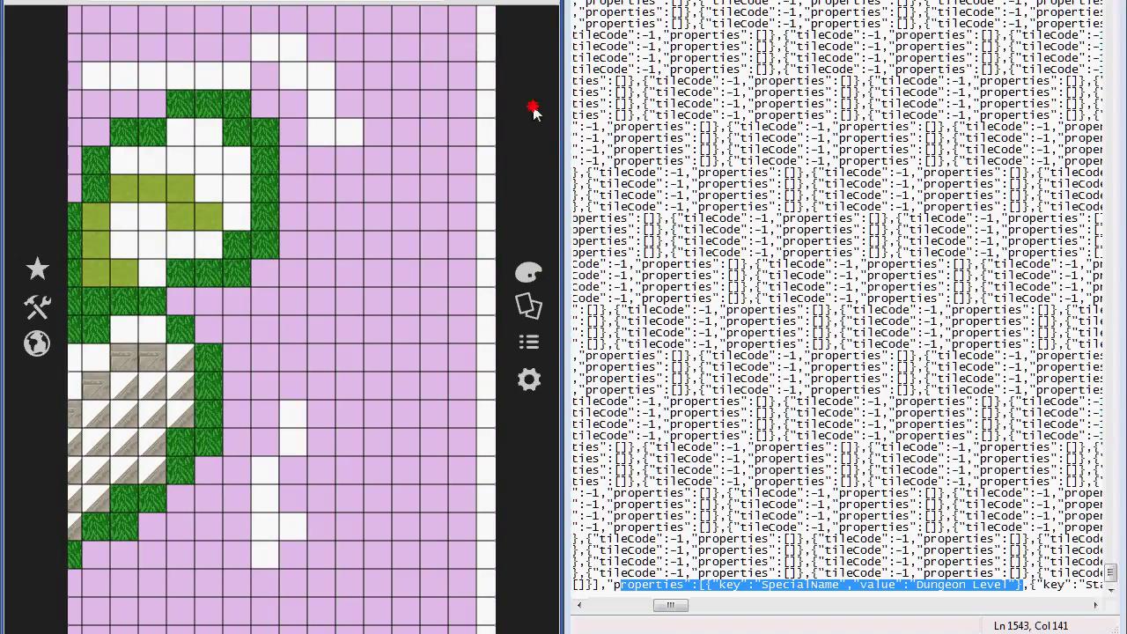
key(F11)
key(F11)
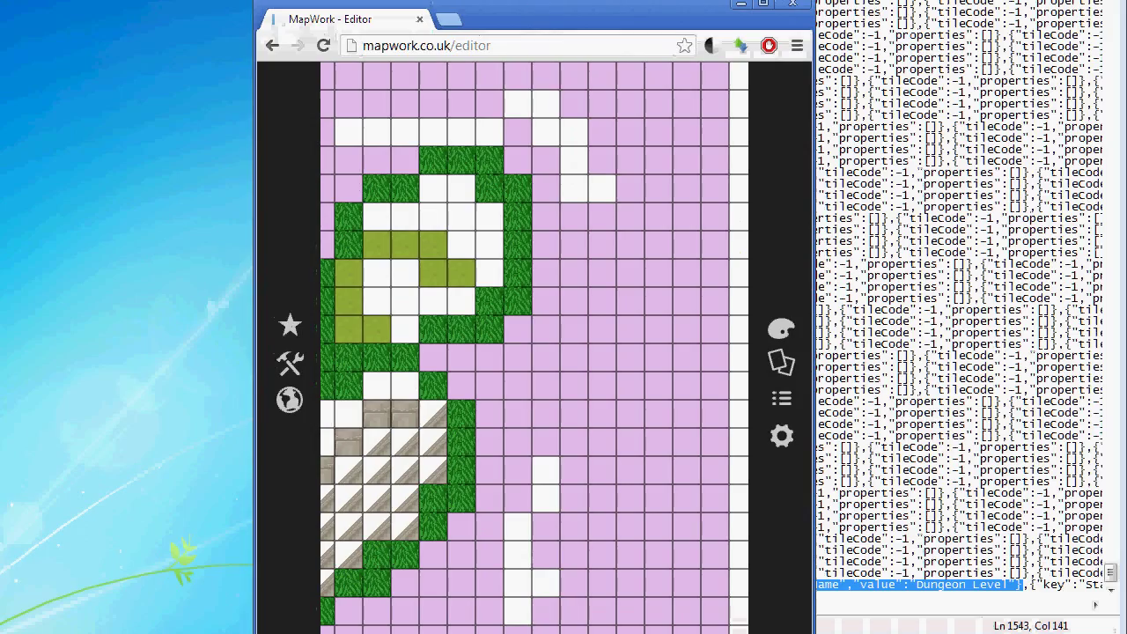
key(F11)
key(F11)
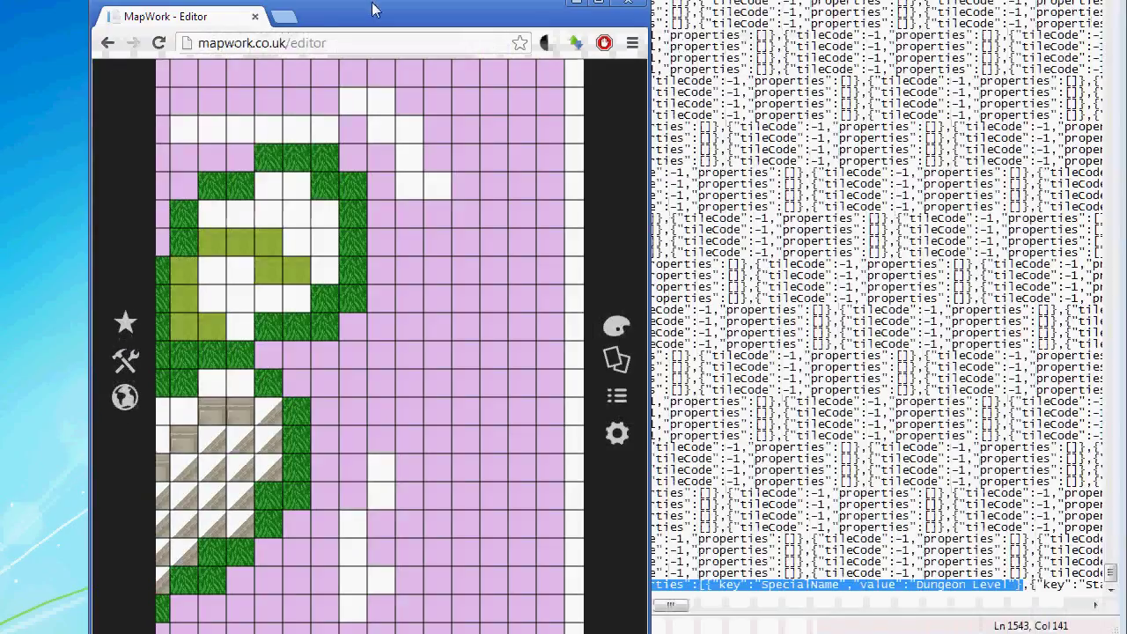
key(F11)
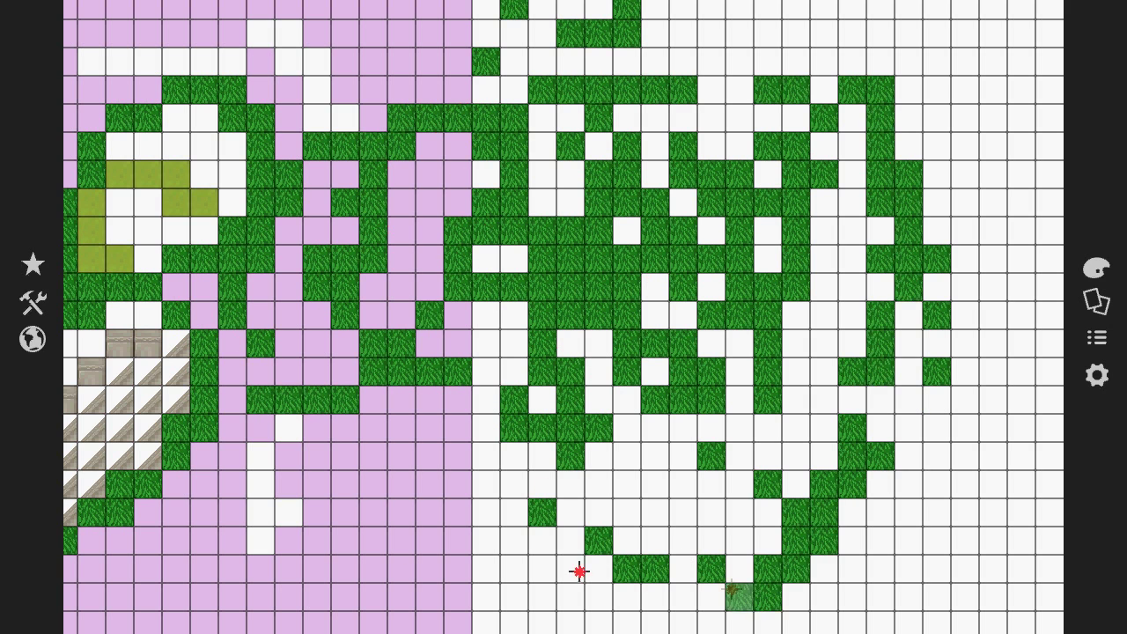
Paint two long winding strokes of grass tiles over the lilac and blank ground.
mouse_move(580, 572)
mouse_down()
mouse_move(353, 40)
mouse_move(712, 38)
mouse_move(868, 439)
mouse_move(332, 448)
mouse_up()
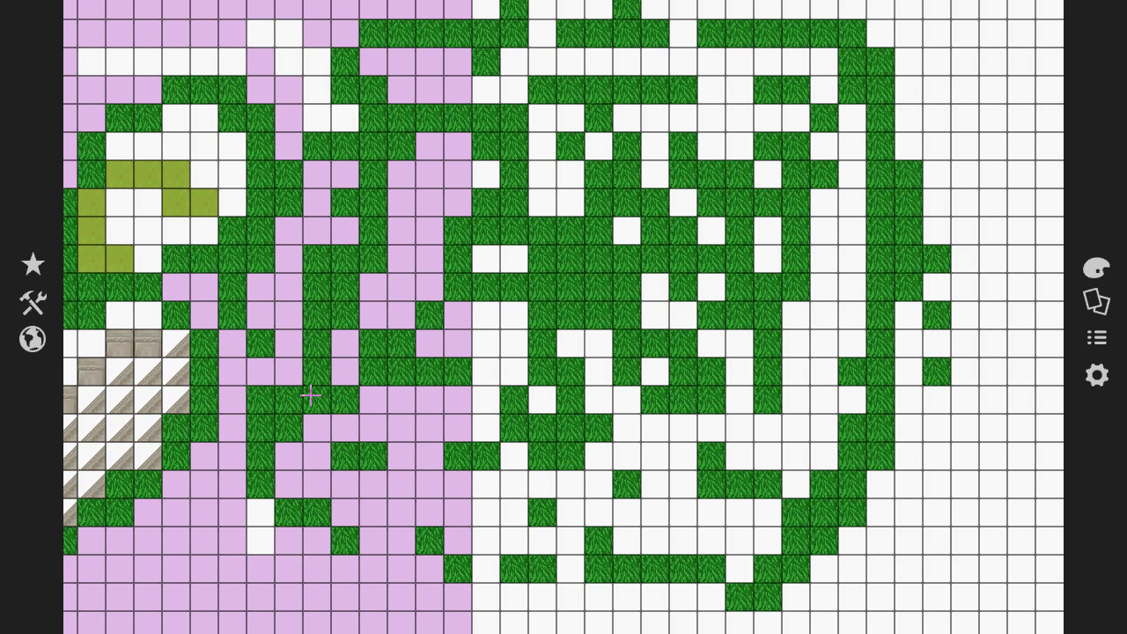
mouse_move(447, 396)
mouse_down()
mouse_move(373, 470)
mouse_move(229, 488)
mouse_move(290, 58)
mouse_move(252, 33)
mouse_move(164, 40)
mouse_move(440, 108)
mouse_move(537, 397)
mouse_move(780, 441)
mouse_up()
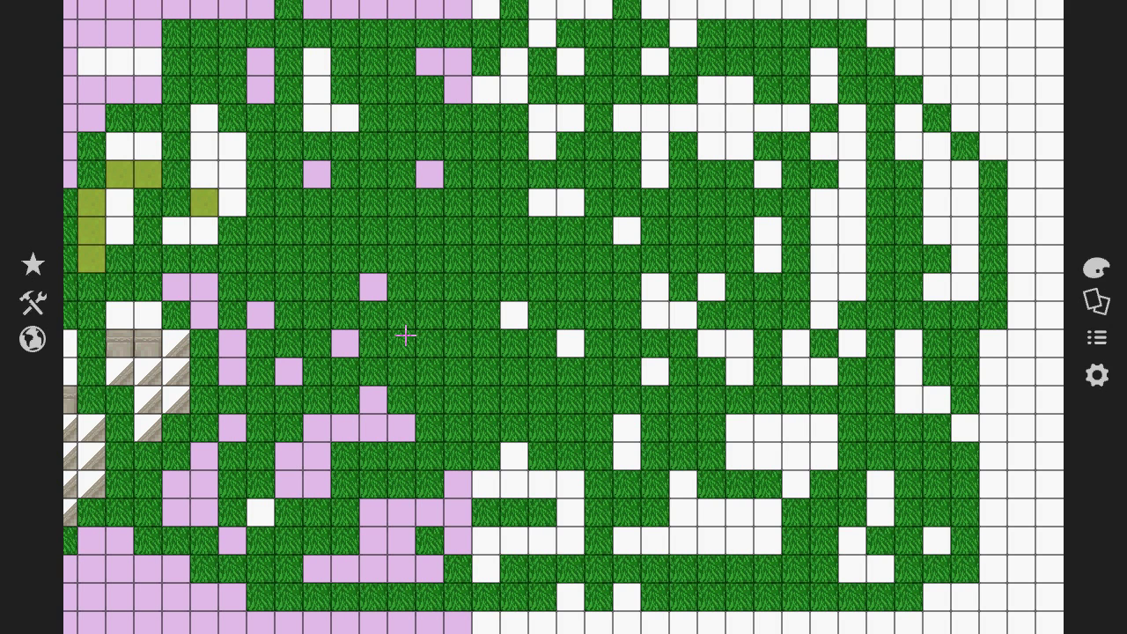